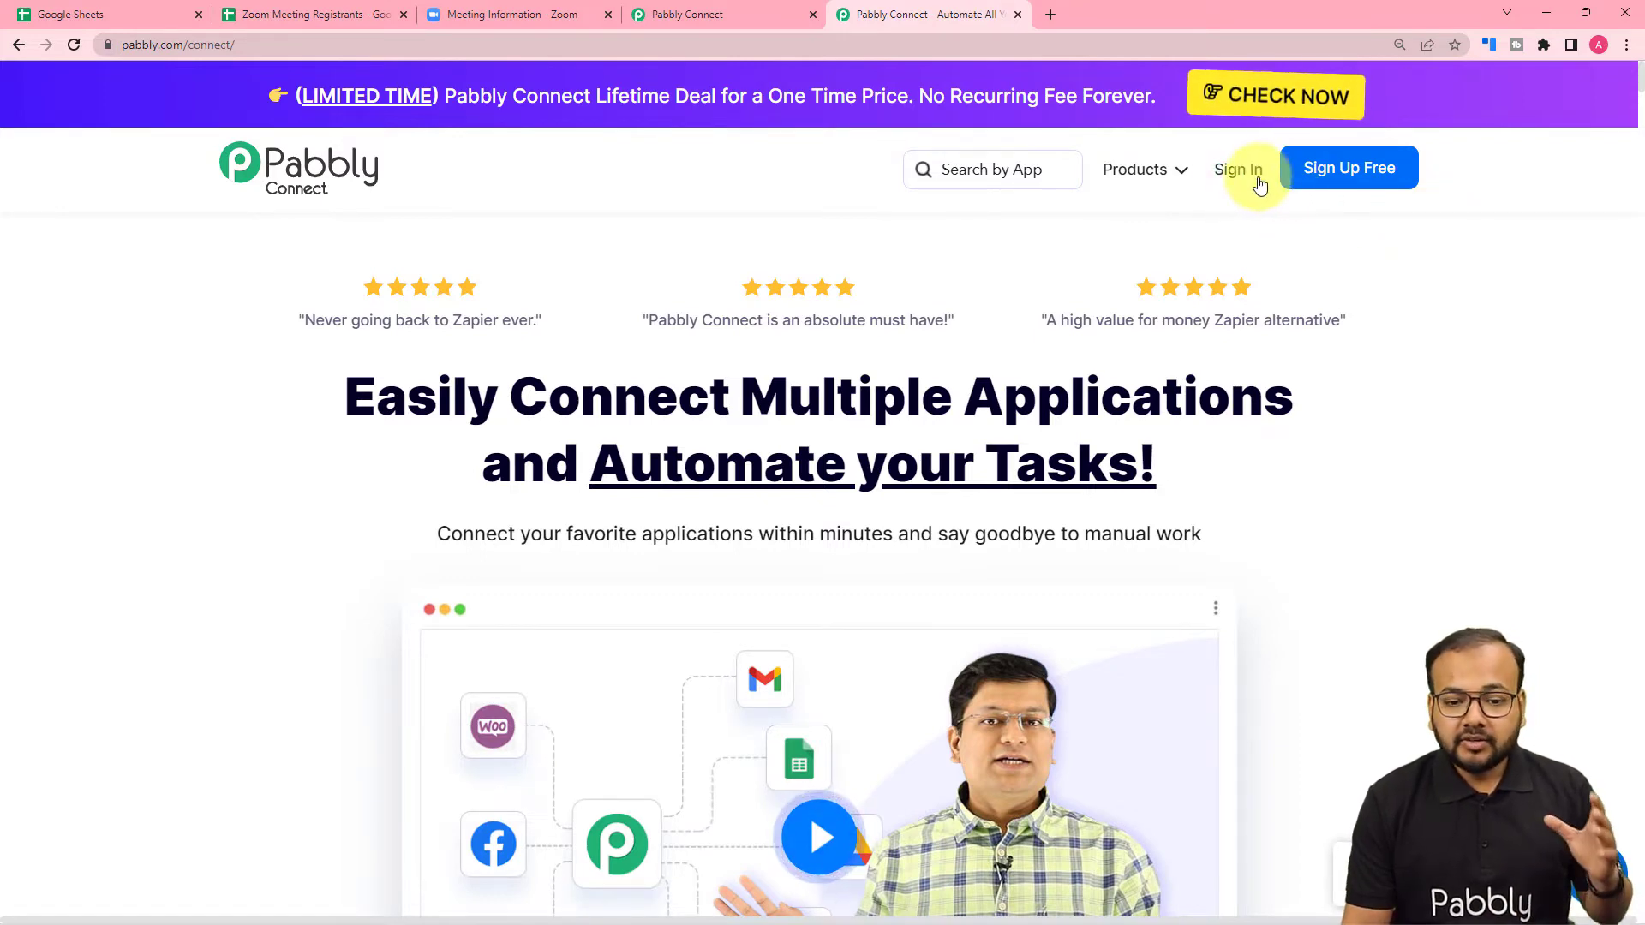
# Step: Create a new workflow named "Google Sheets to Zoom" from the Pabbly Connect dashboard
pyautogui.click(765, 14)
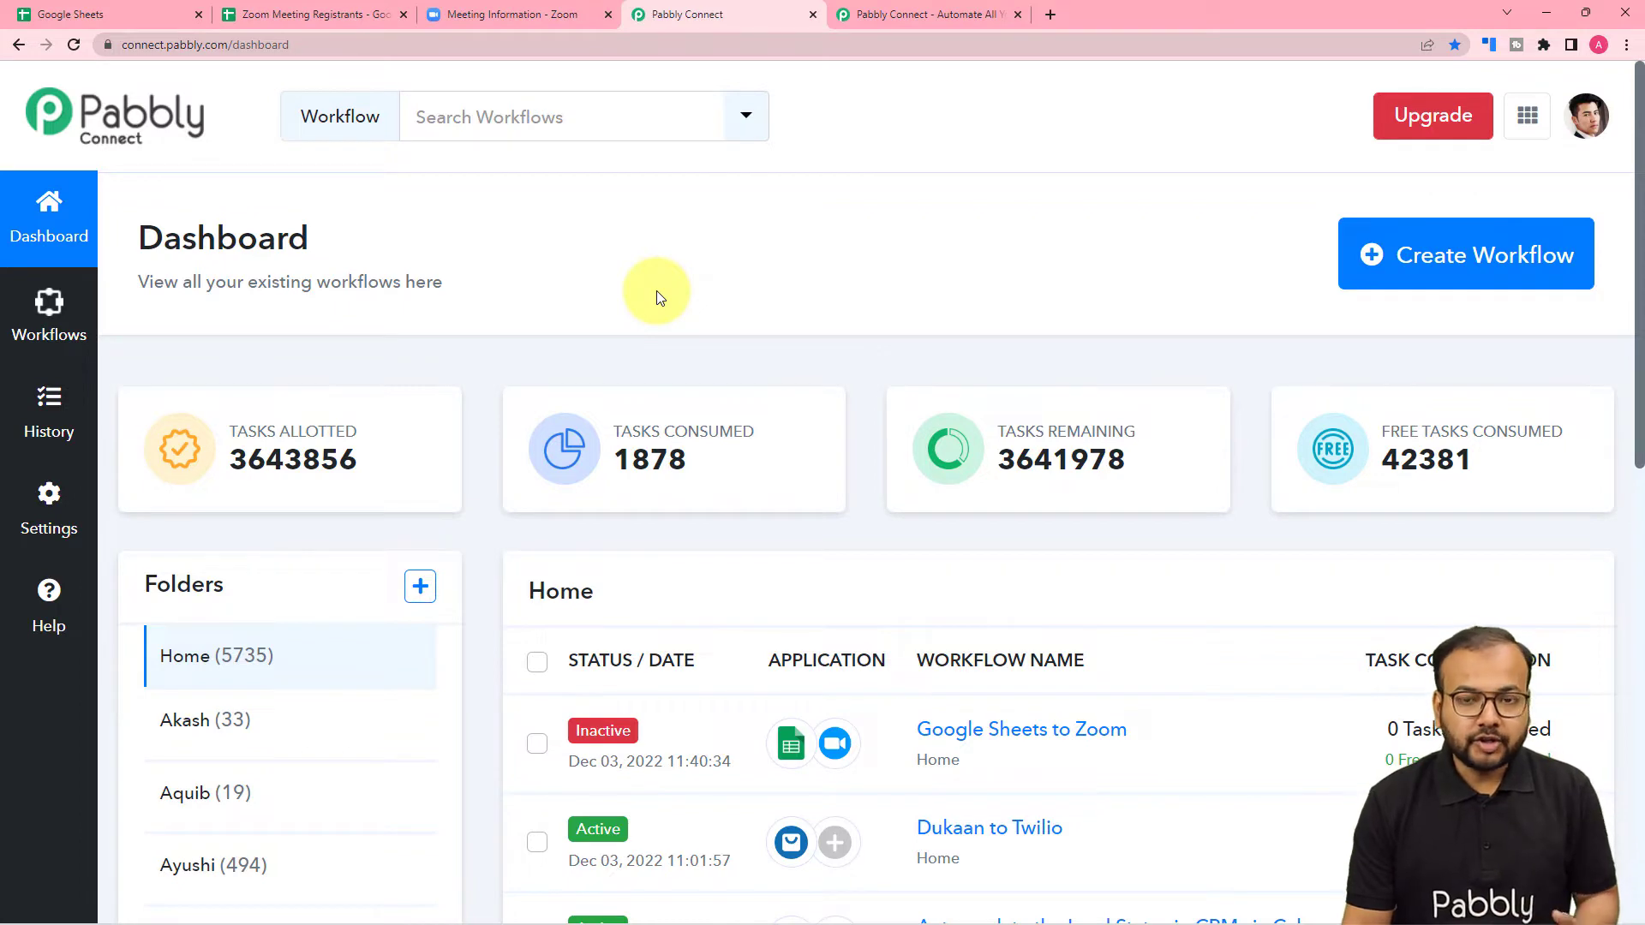
pyautogui.click(1484, 261)
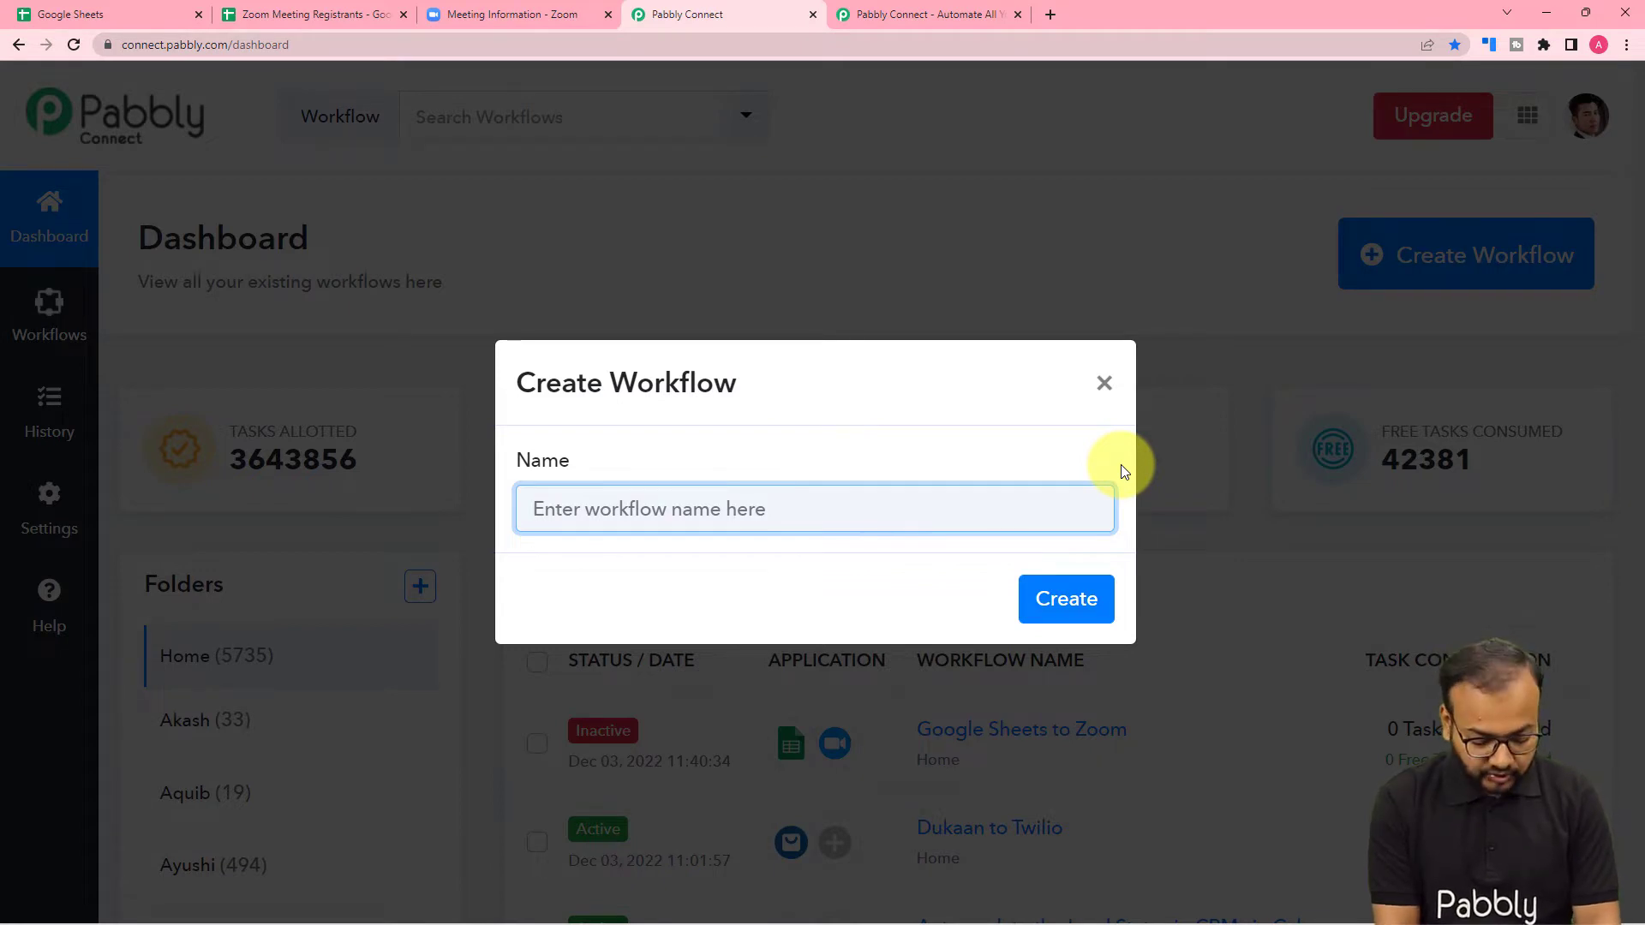
pyautogui.write('Goog')
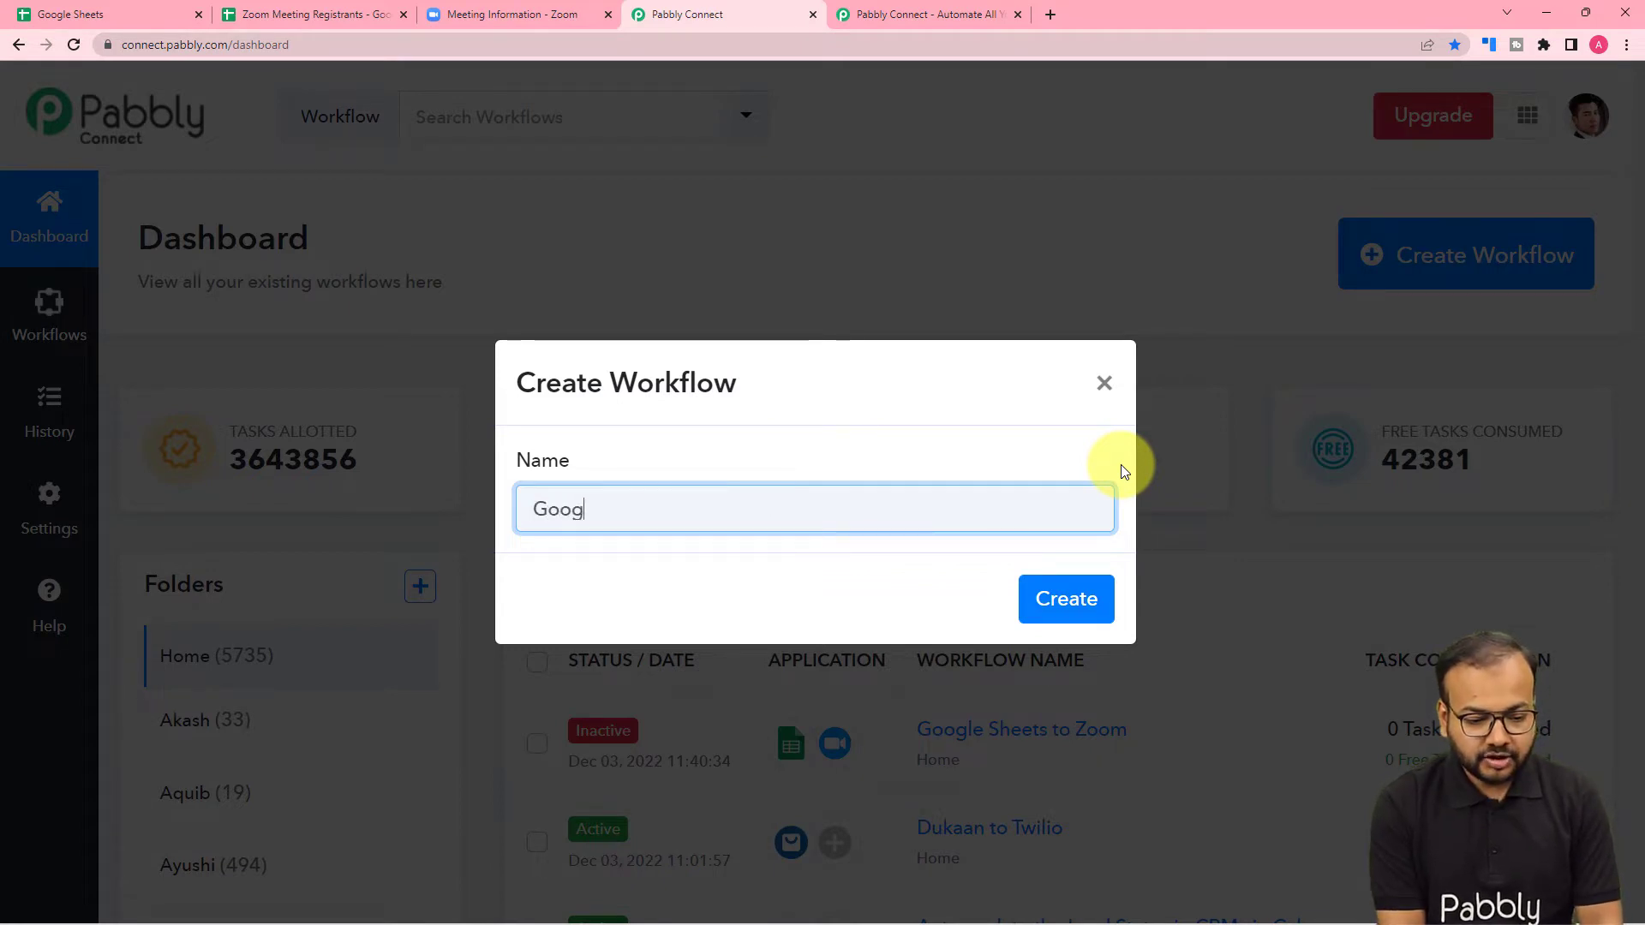
pyautogui.write('le S')
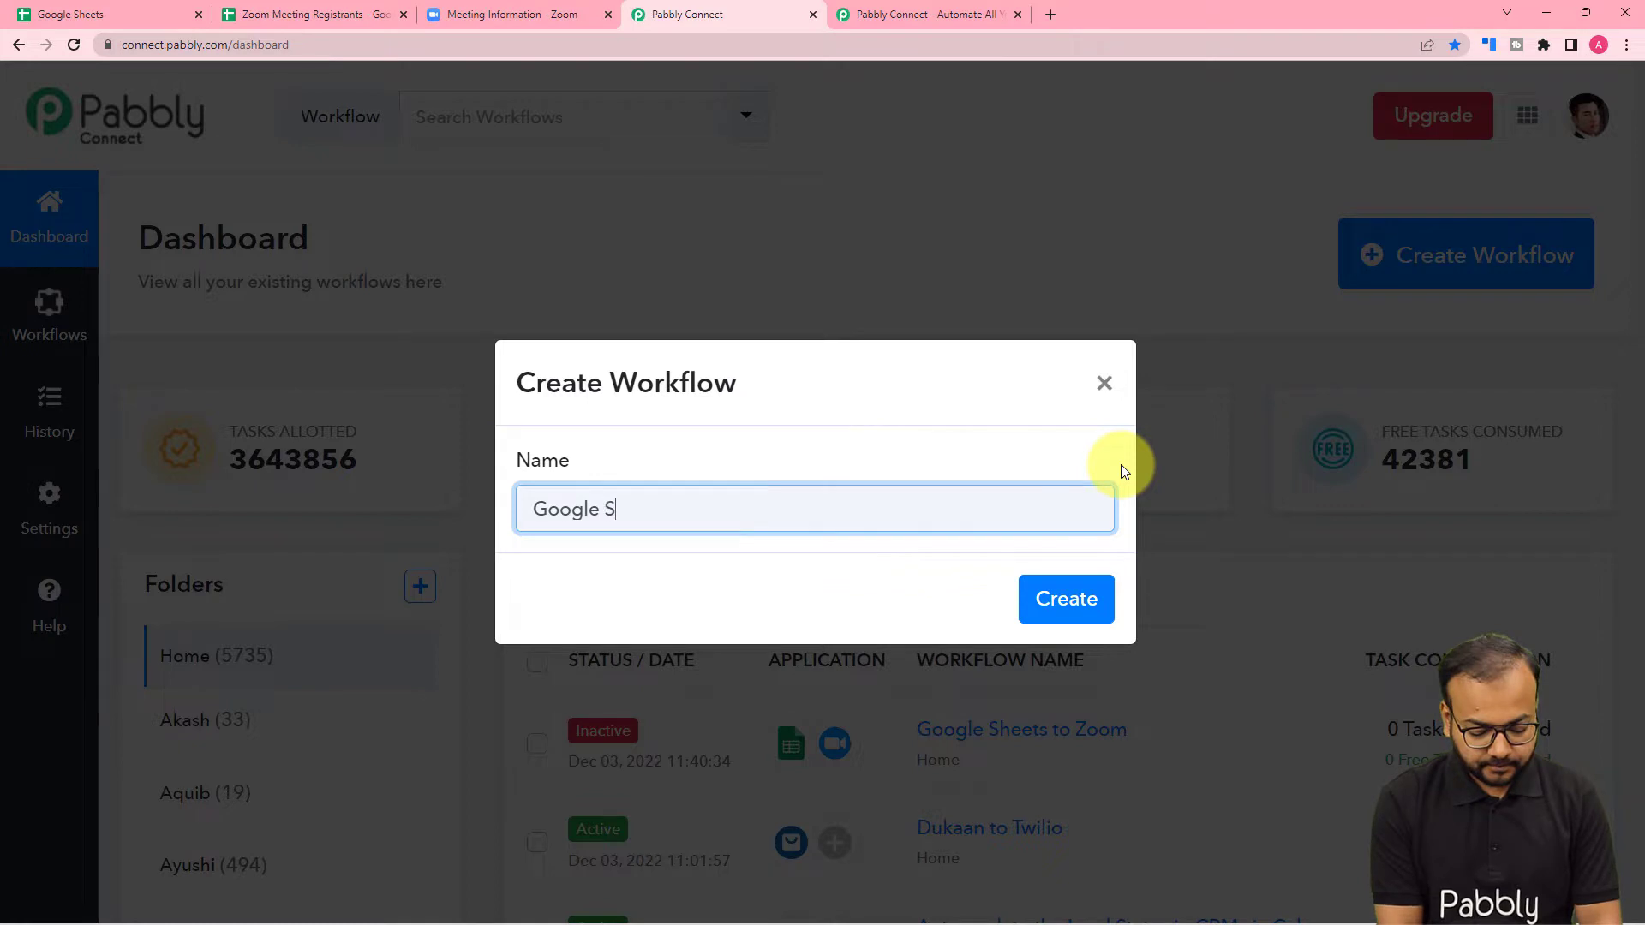
pyautogui.write('hee')
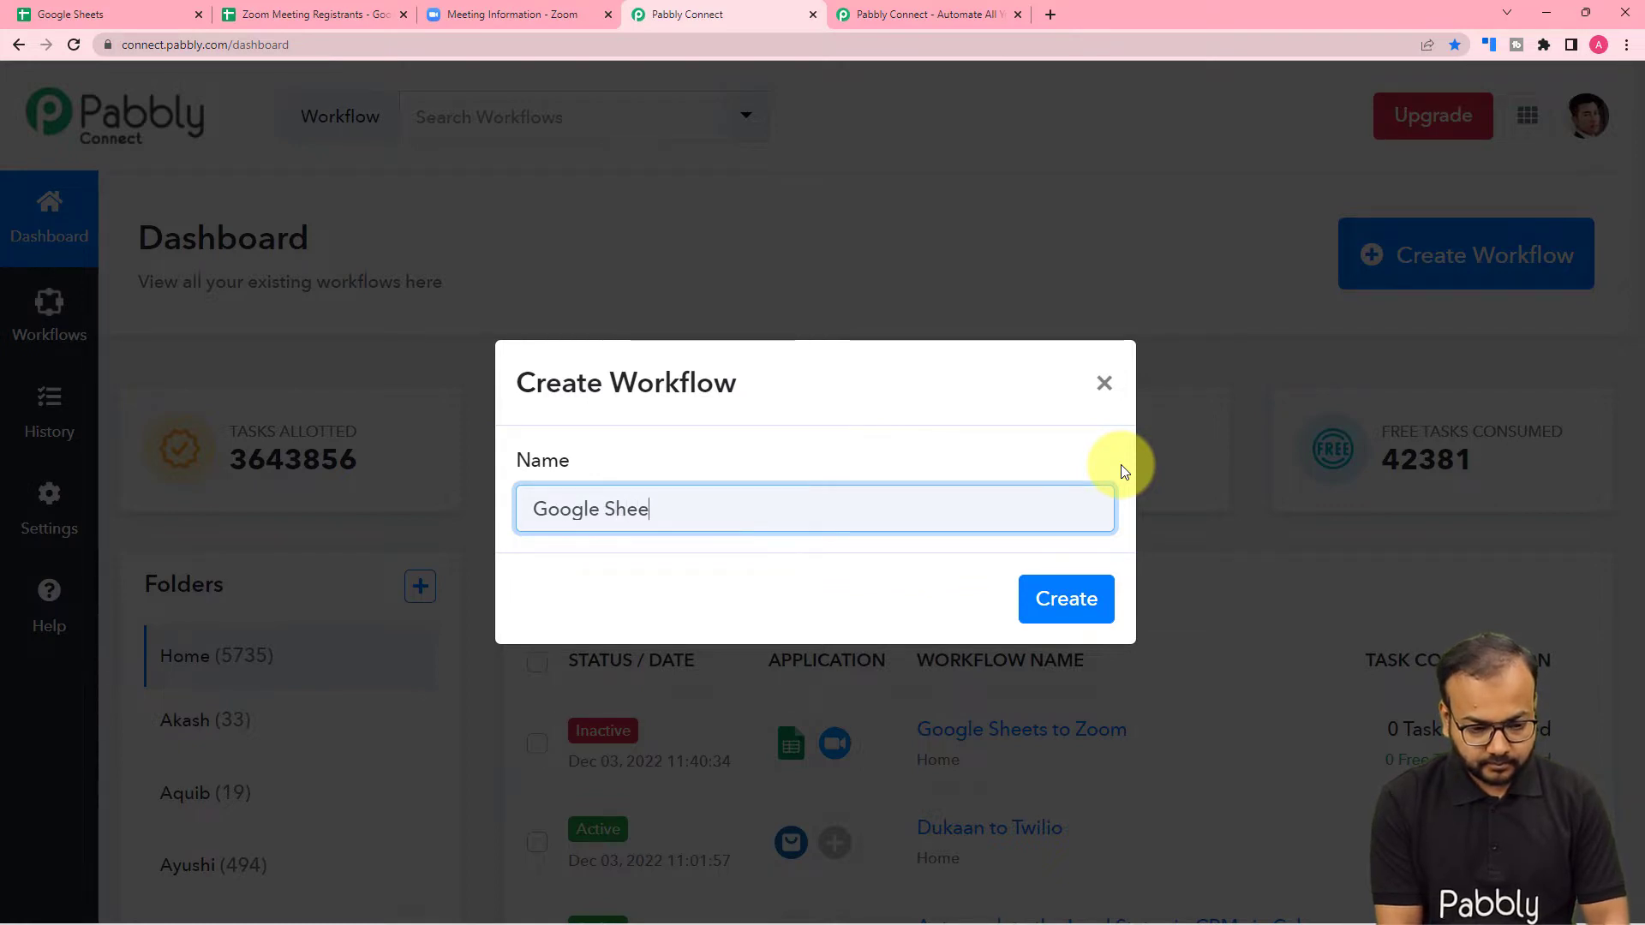
pyautogui.write('ts to ')
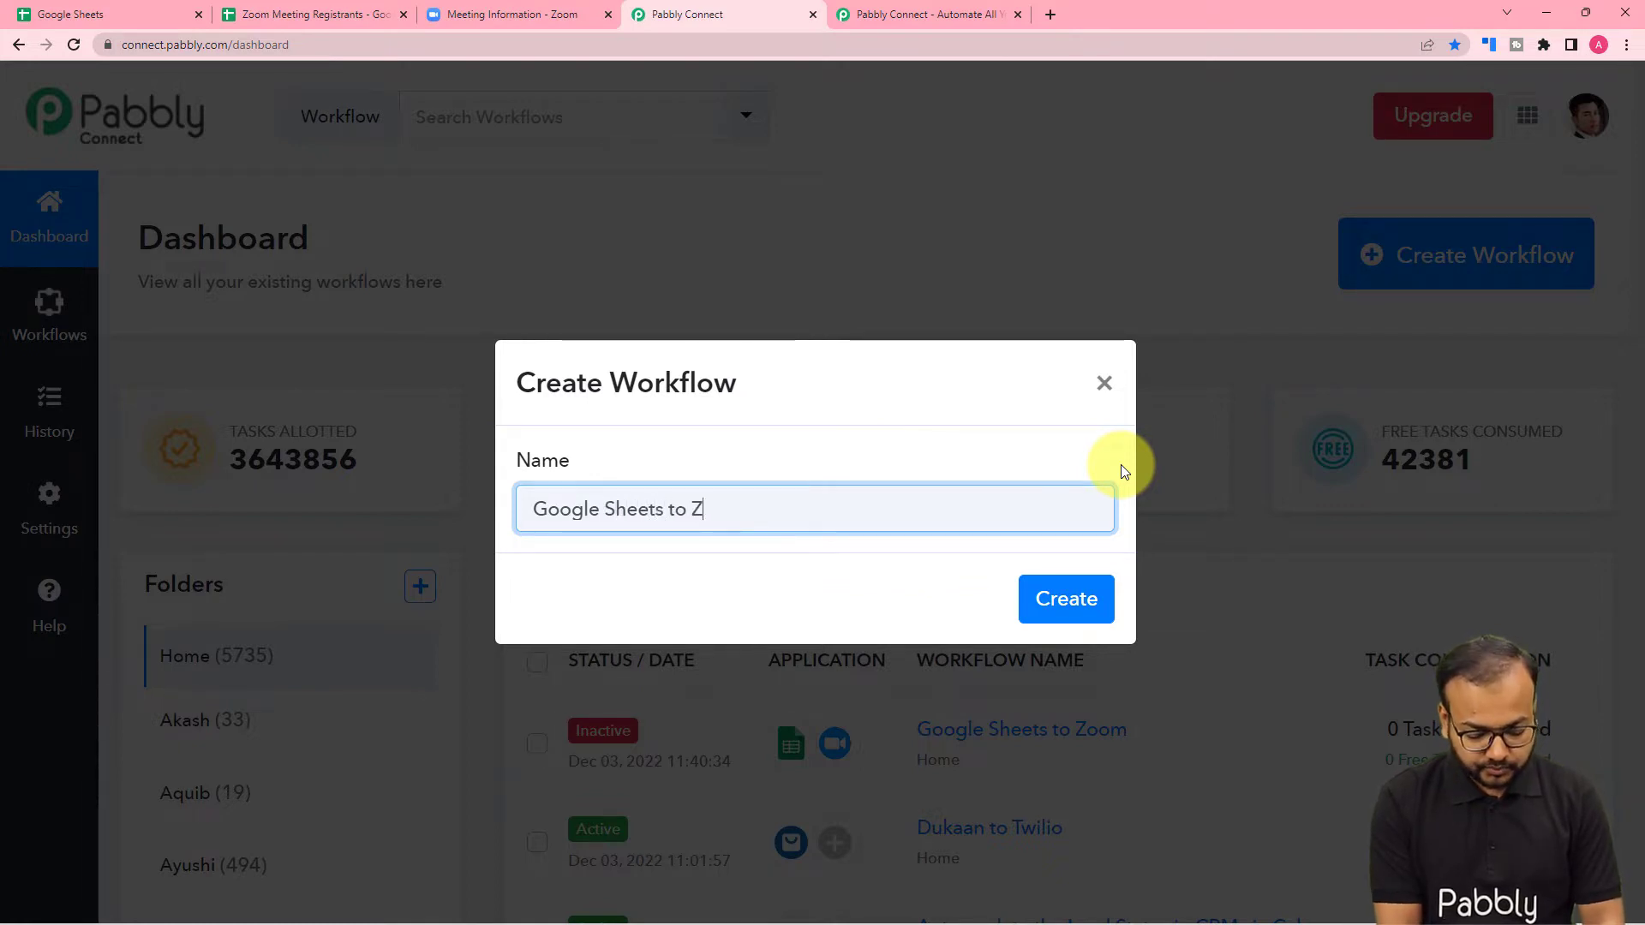
pyautogui.write('Zoom')
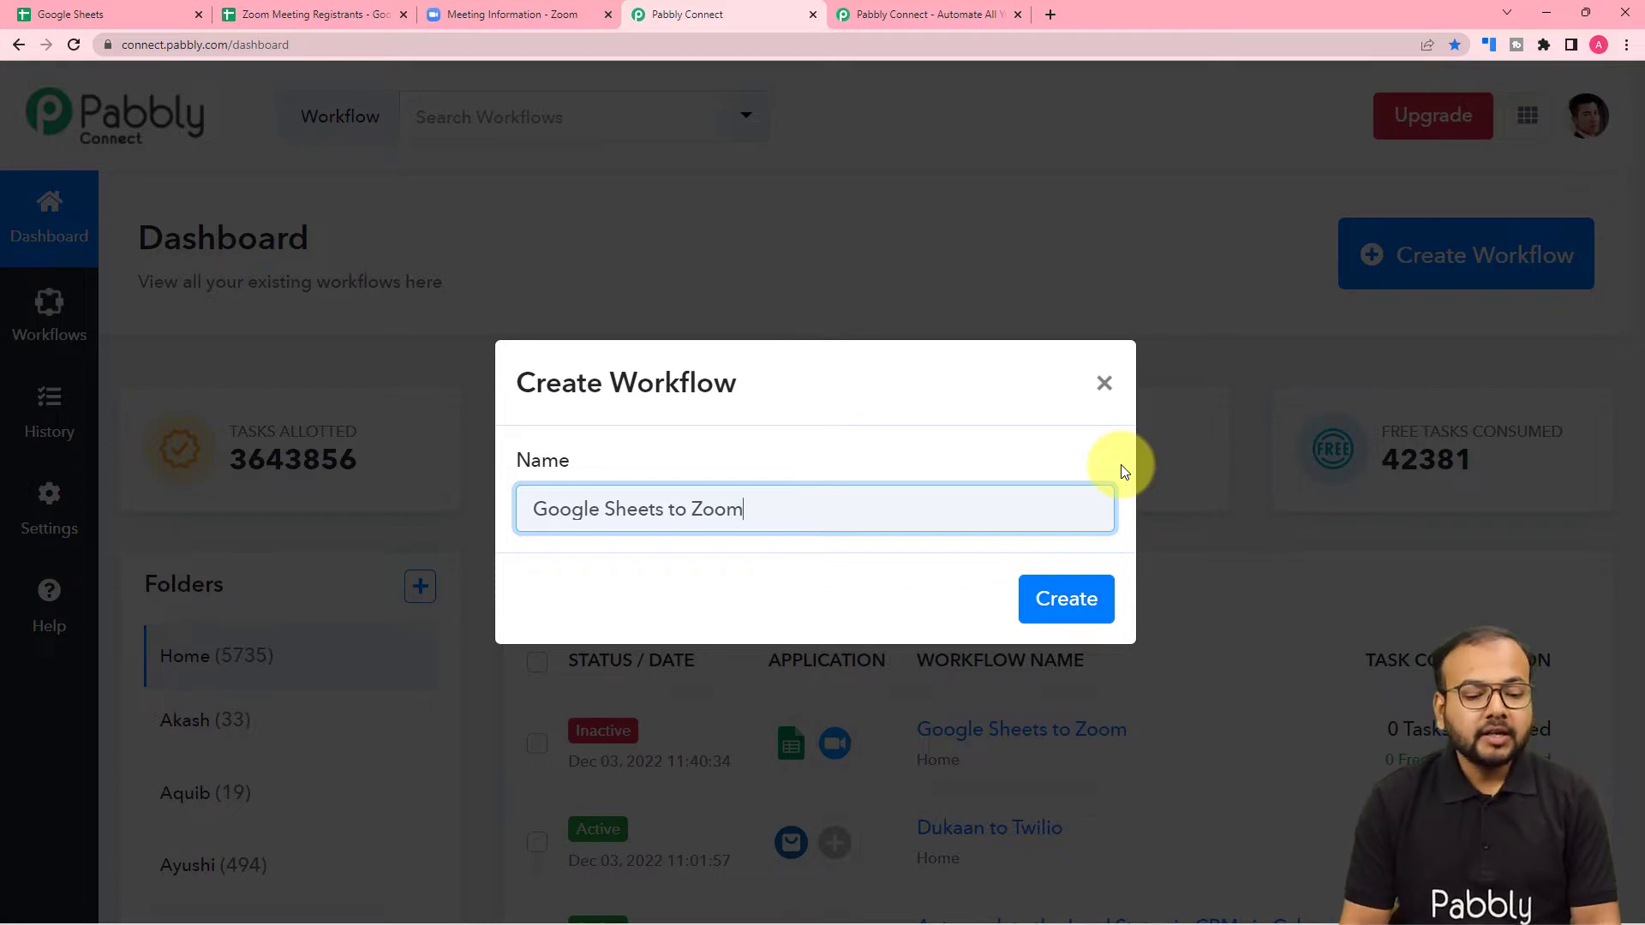
pyautogui.click(1062, 600)
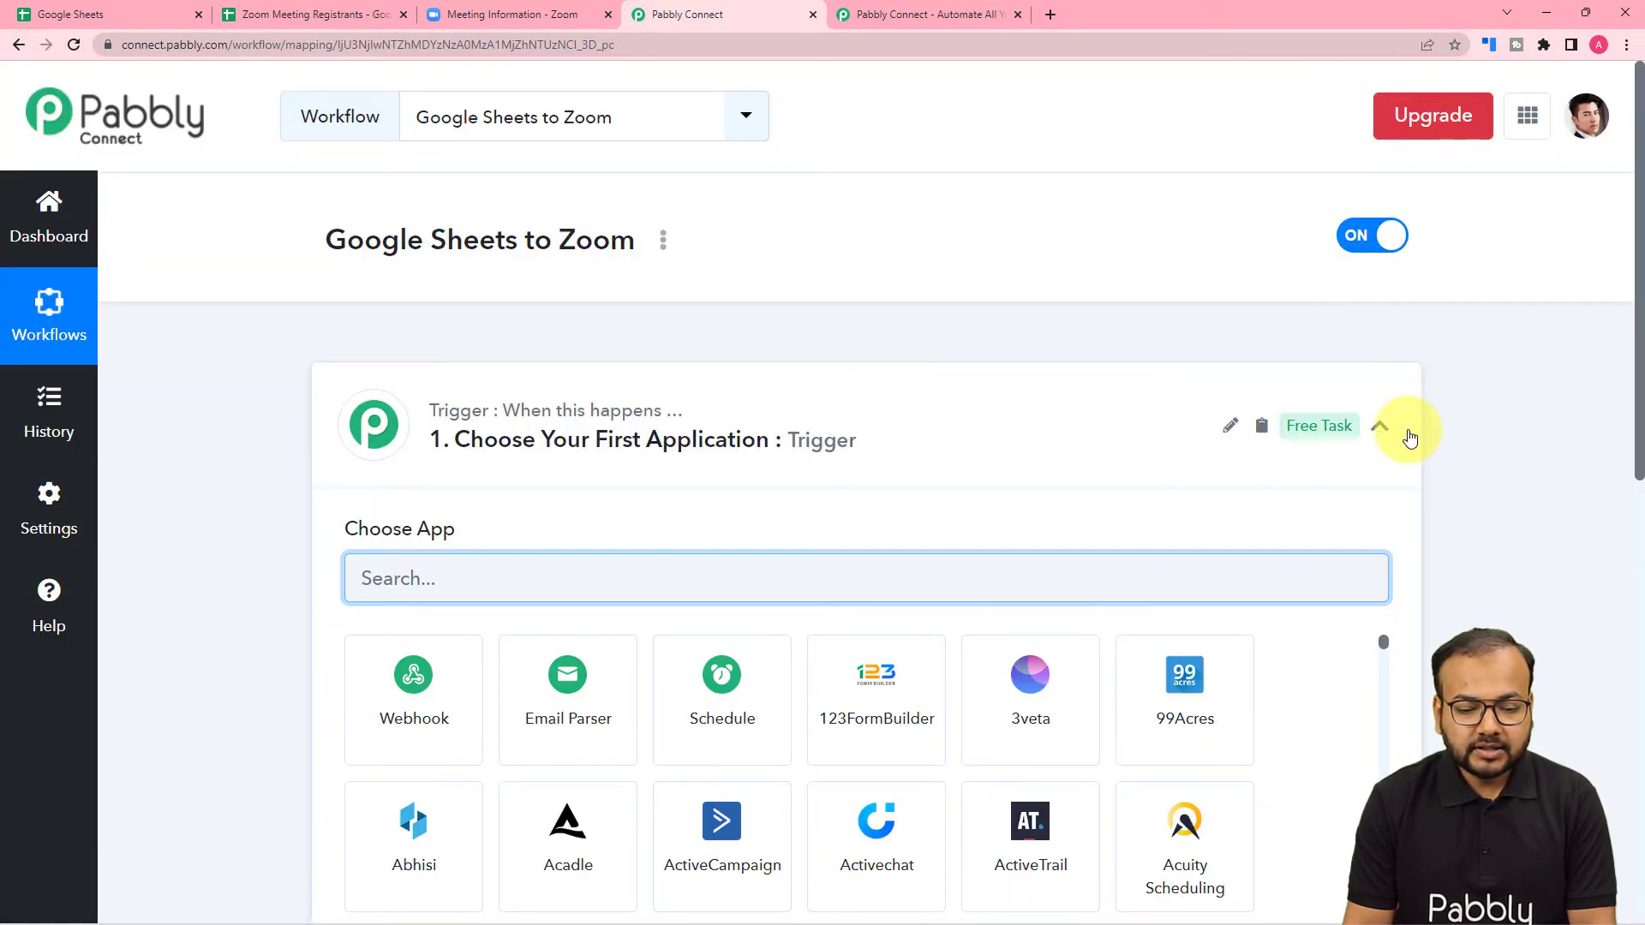
pyautogui.click(1381, 427)
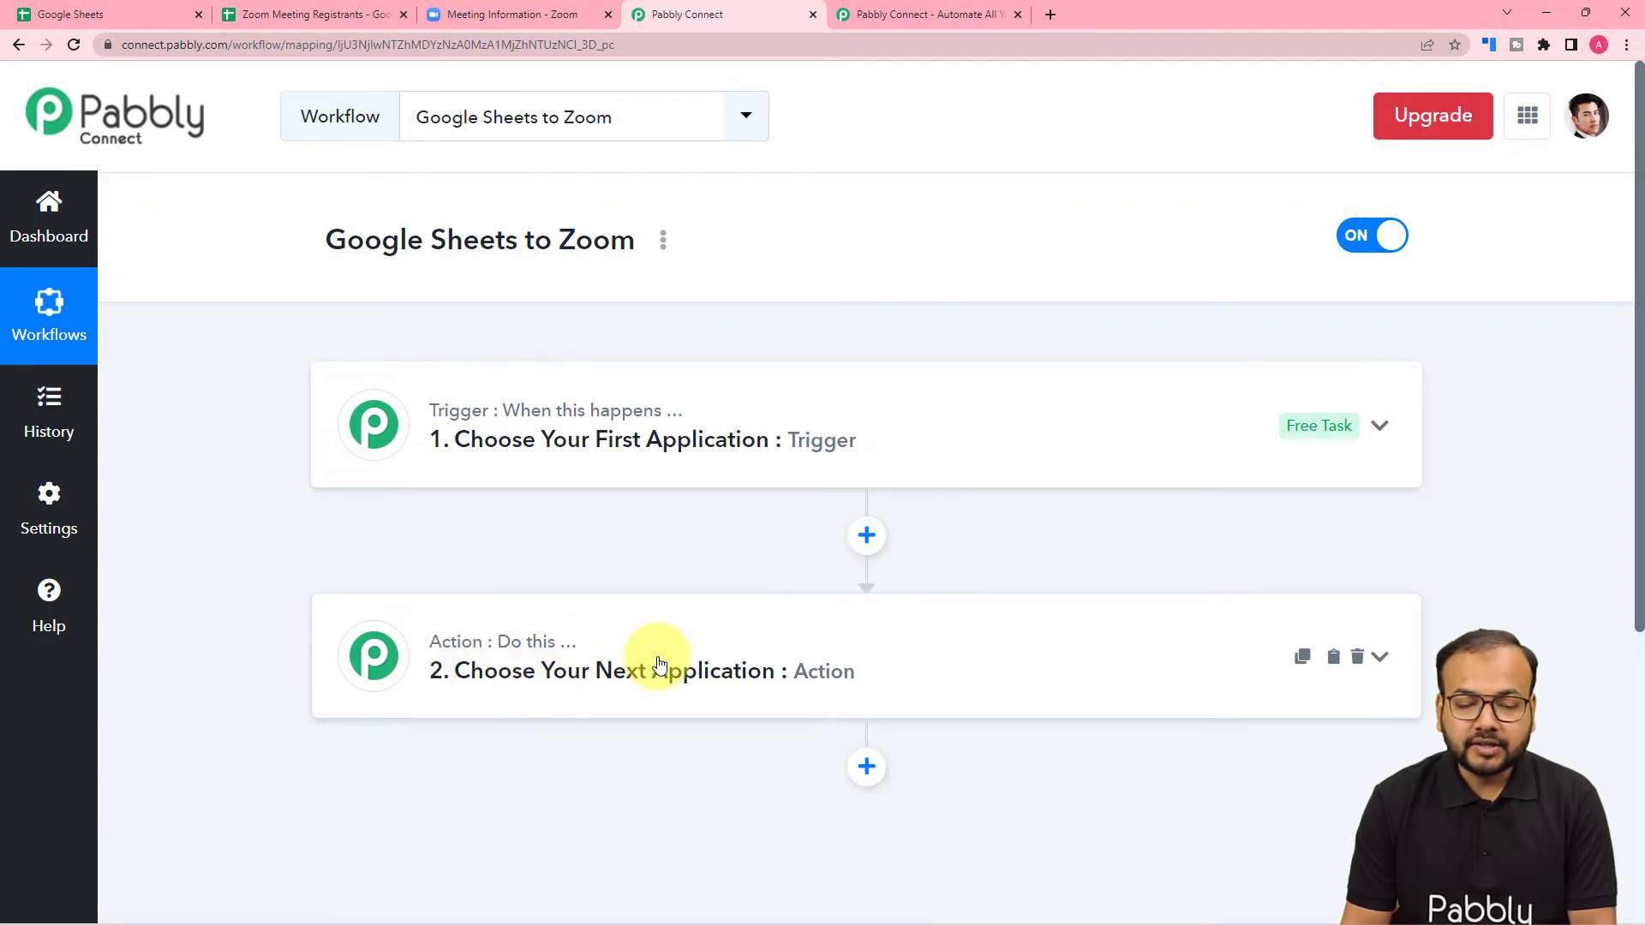
pyautogui.click(534, 438)
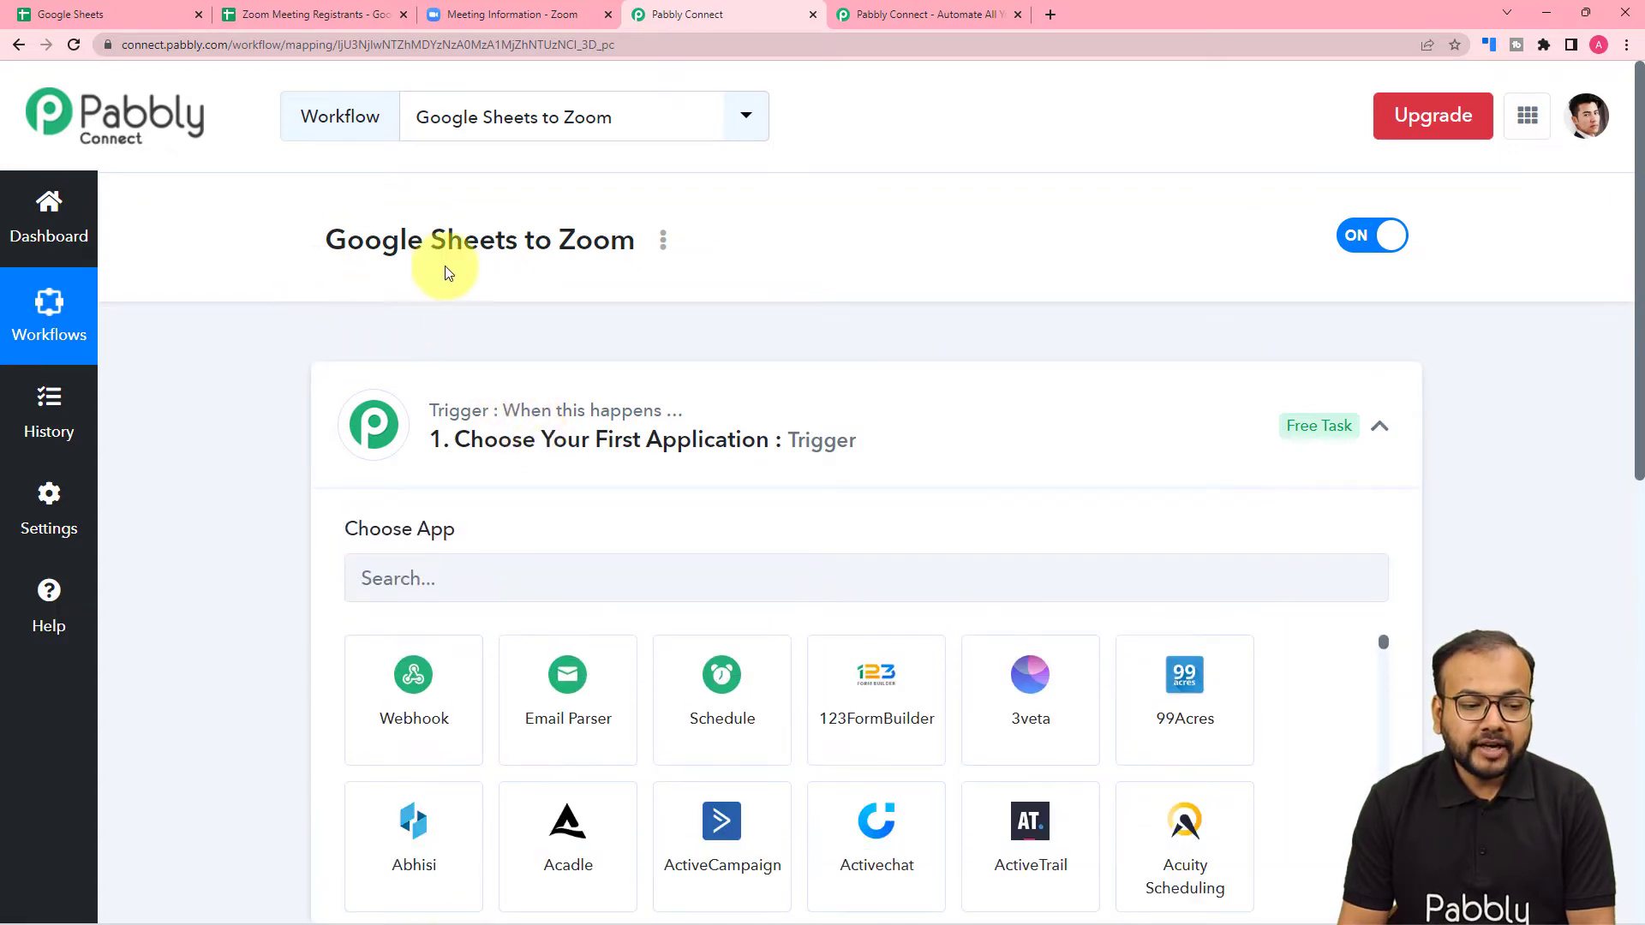
pyautogui.scroll(-9, 227, 433)
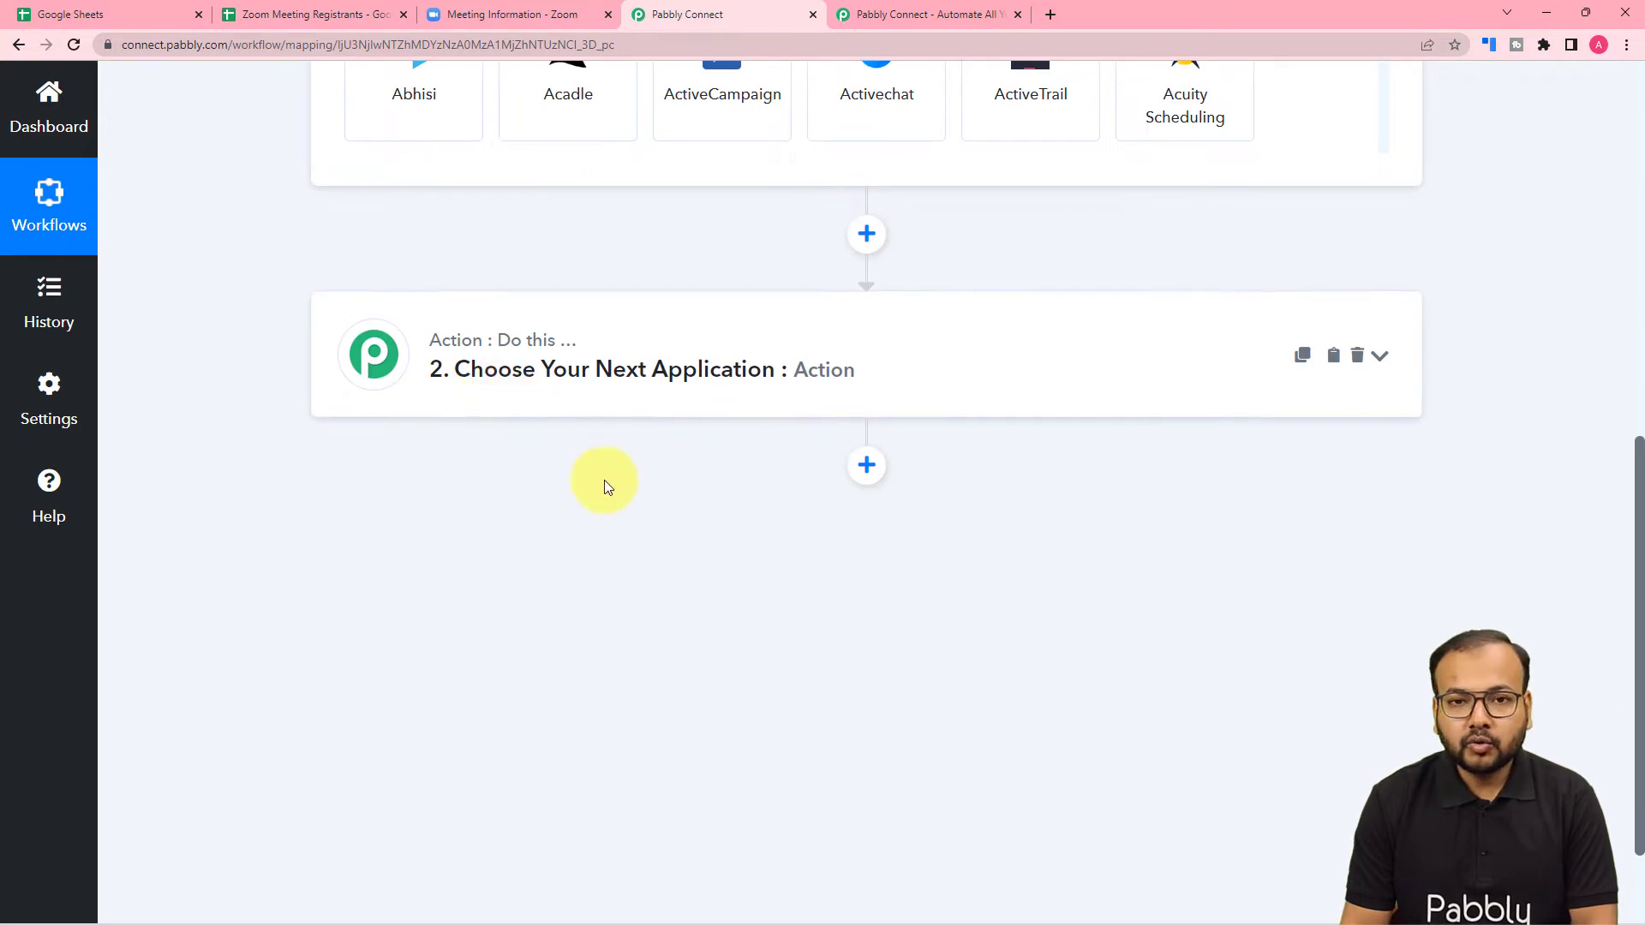
pyautogui.scroll(4, 606, 481)
pyautogui.scroll(4, 609, 484)
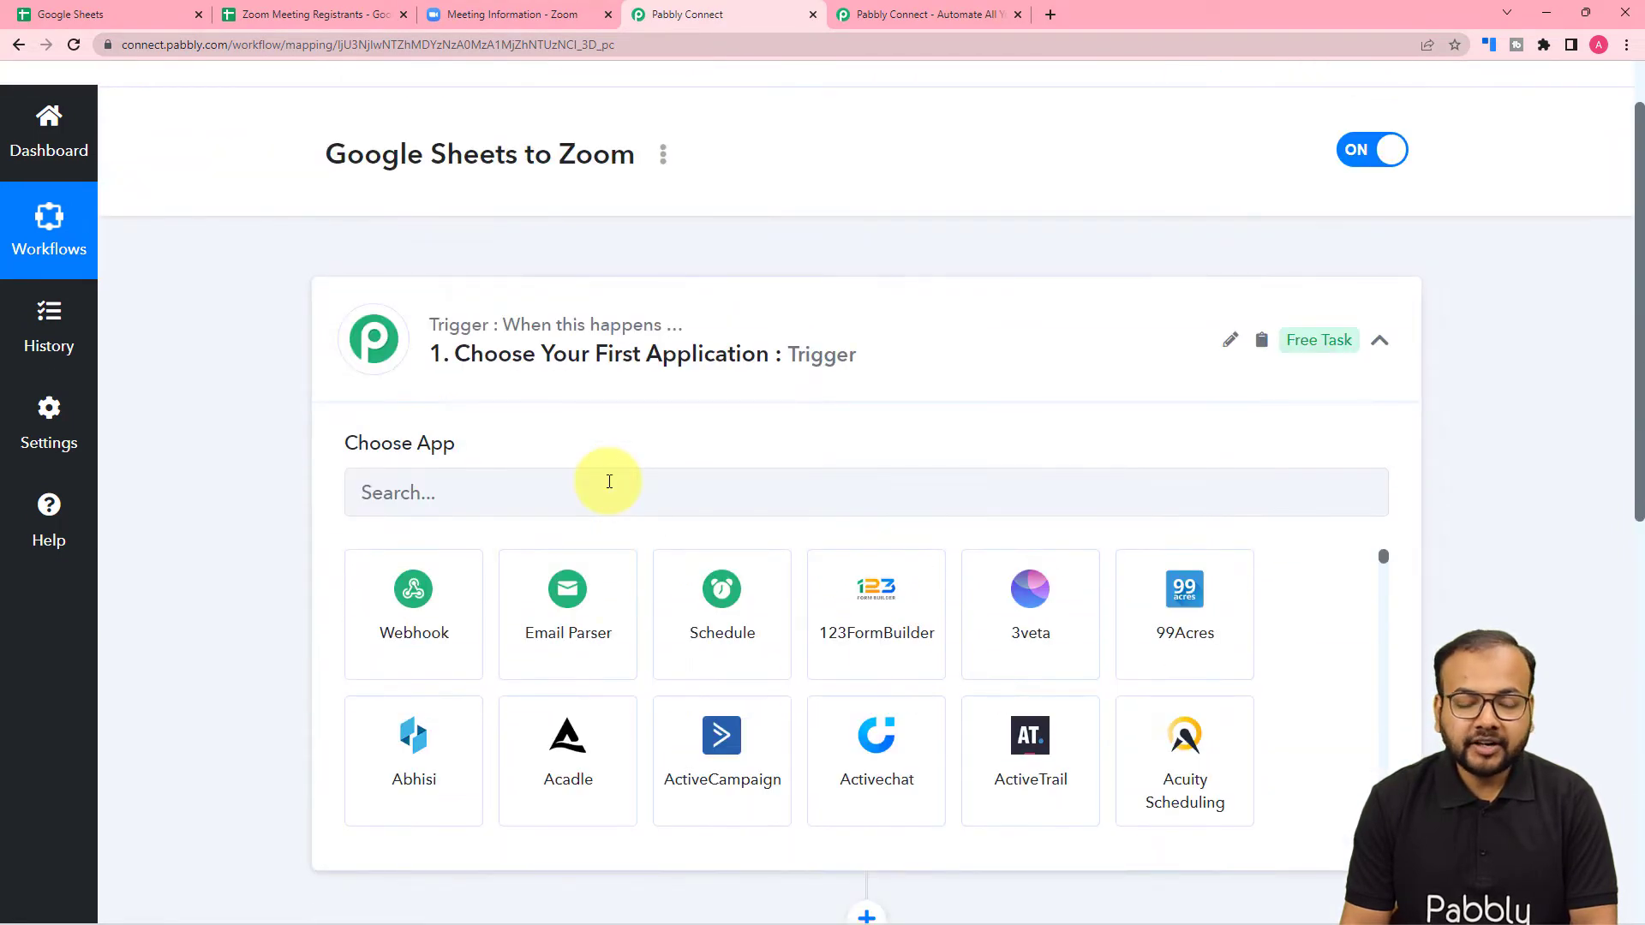
# Step: Set the workflow's trigger app to Google Sheets with the New or Updated Spreadsheet Row trigger event
pyautogui.click(599, 494)
pyautogui.write('goo')
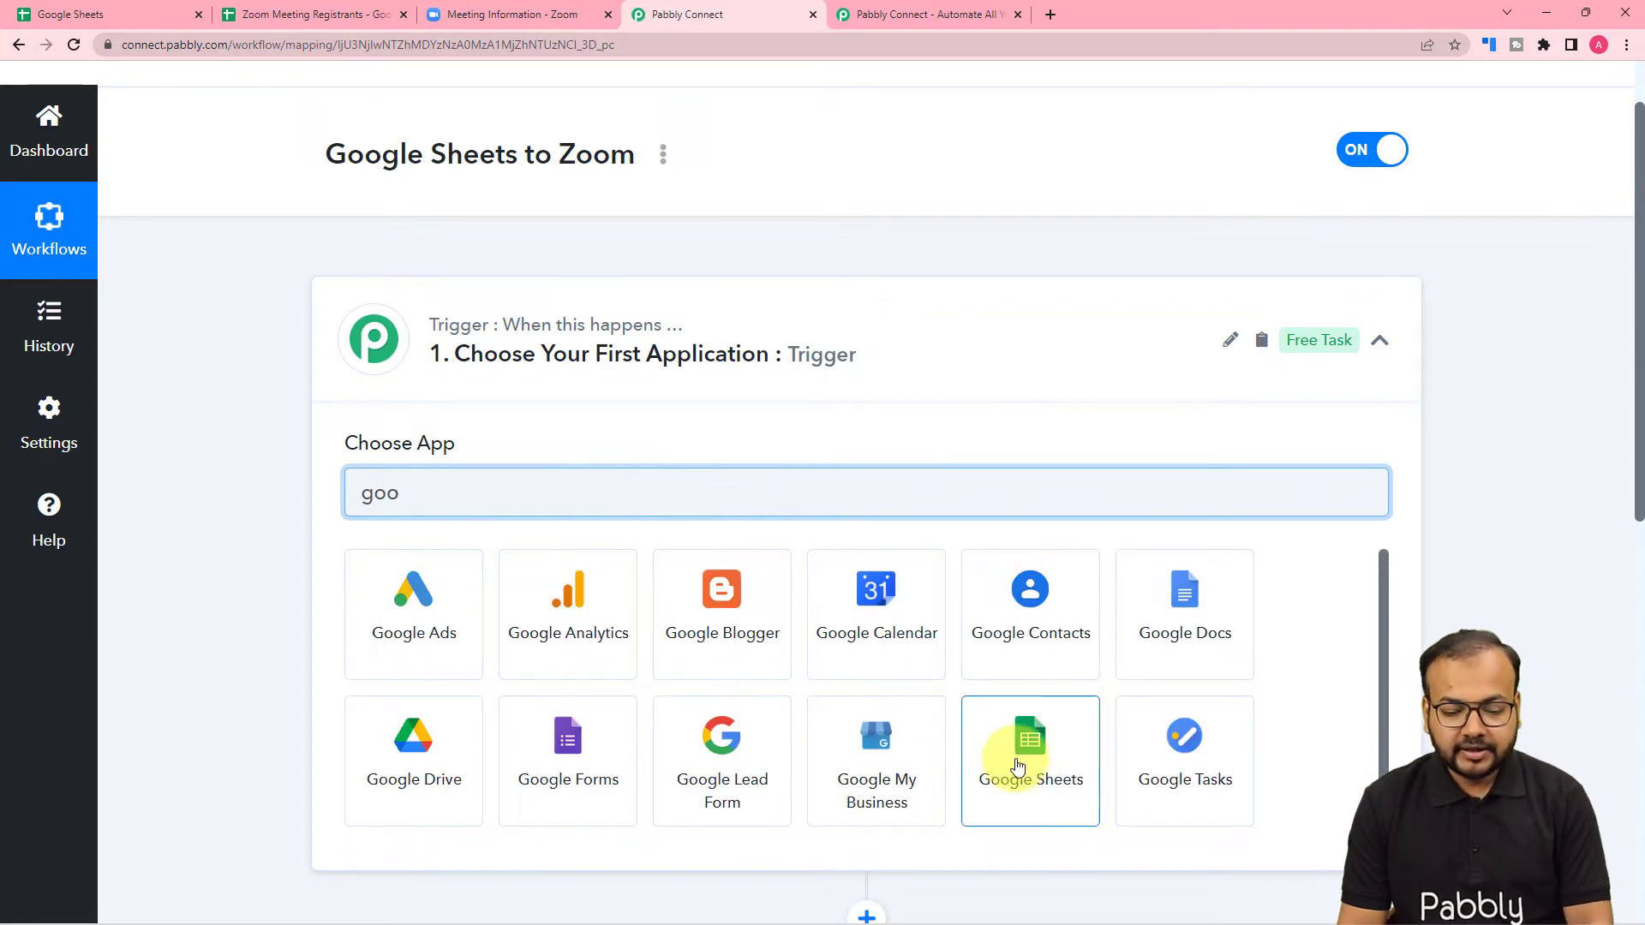
pyautogui.click(1015, 767)
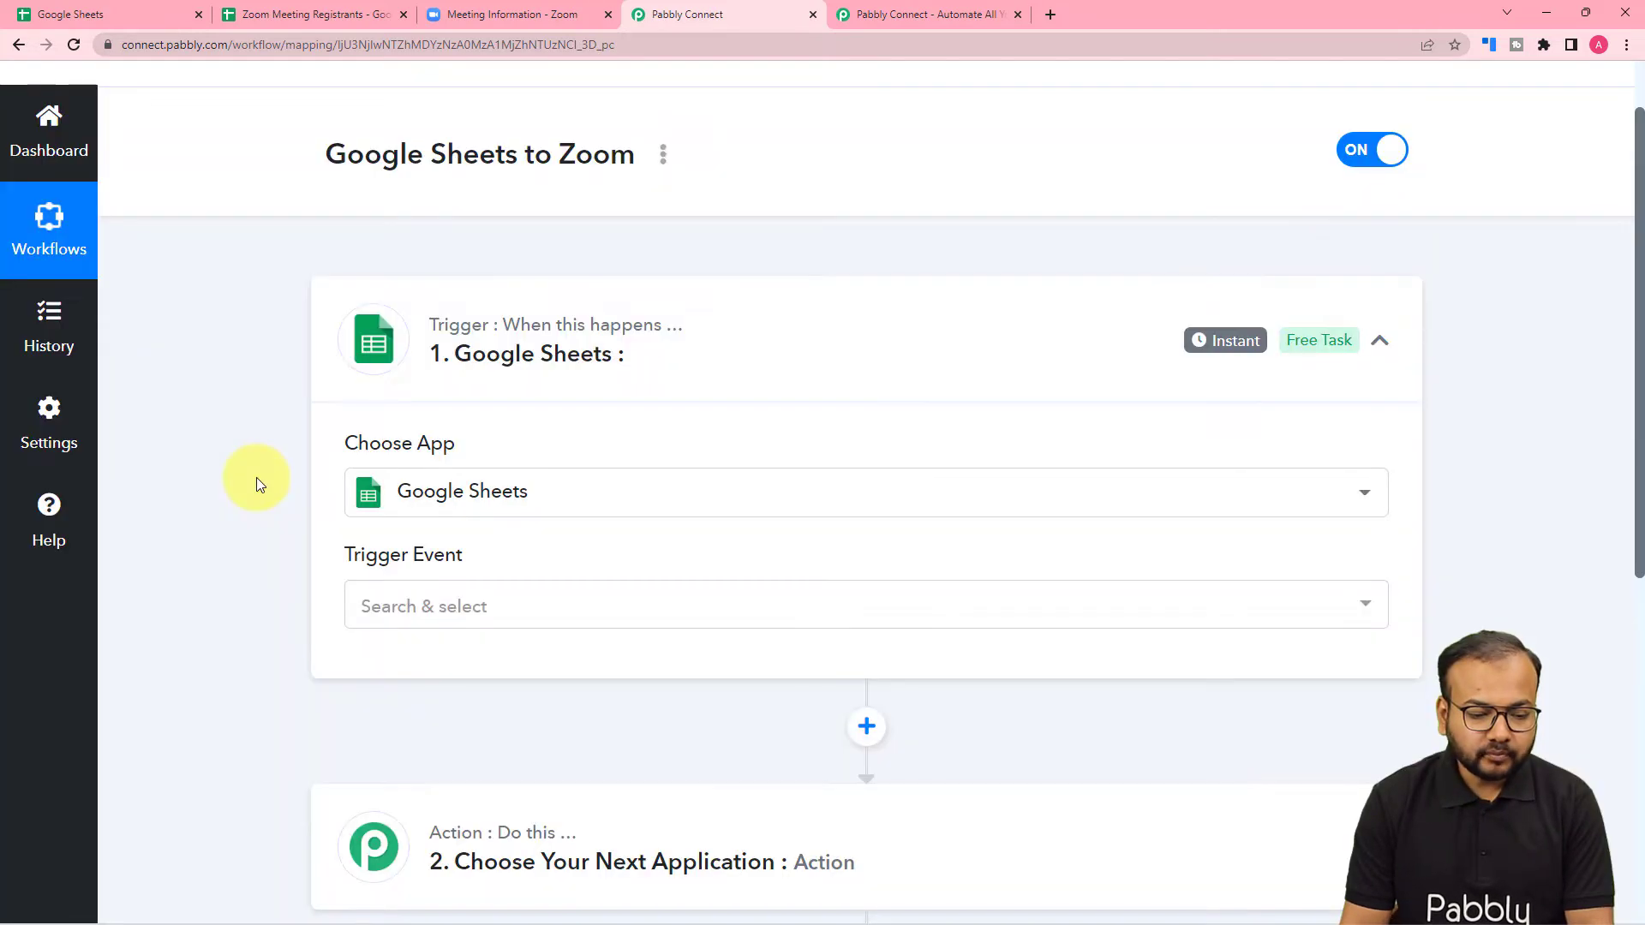
pyautogui.scroll(-1, 256, 477)
pyautogui.click(441, 435)
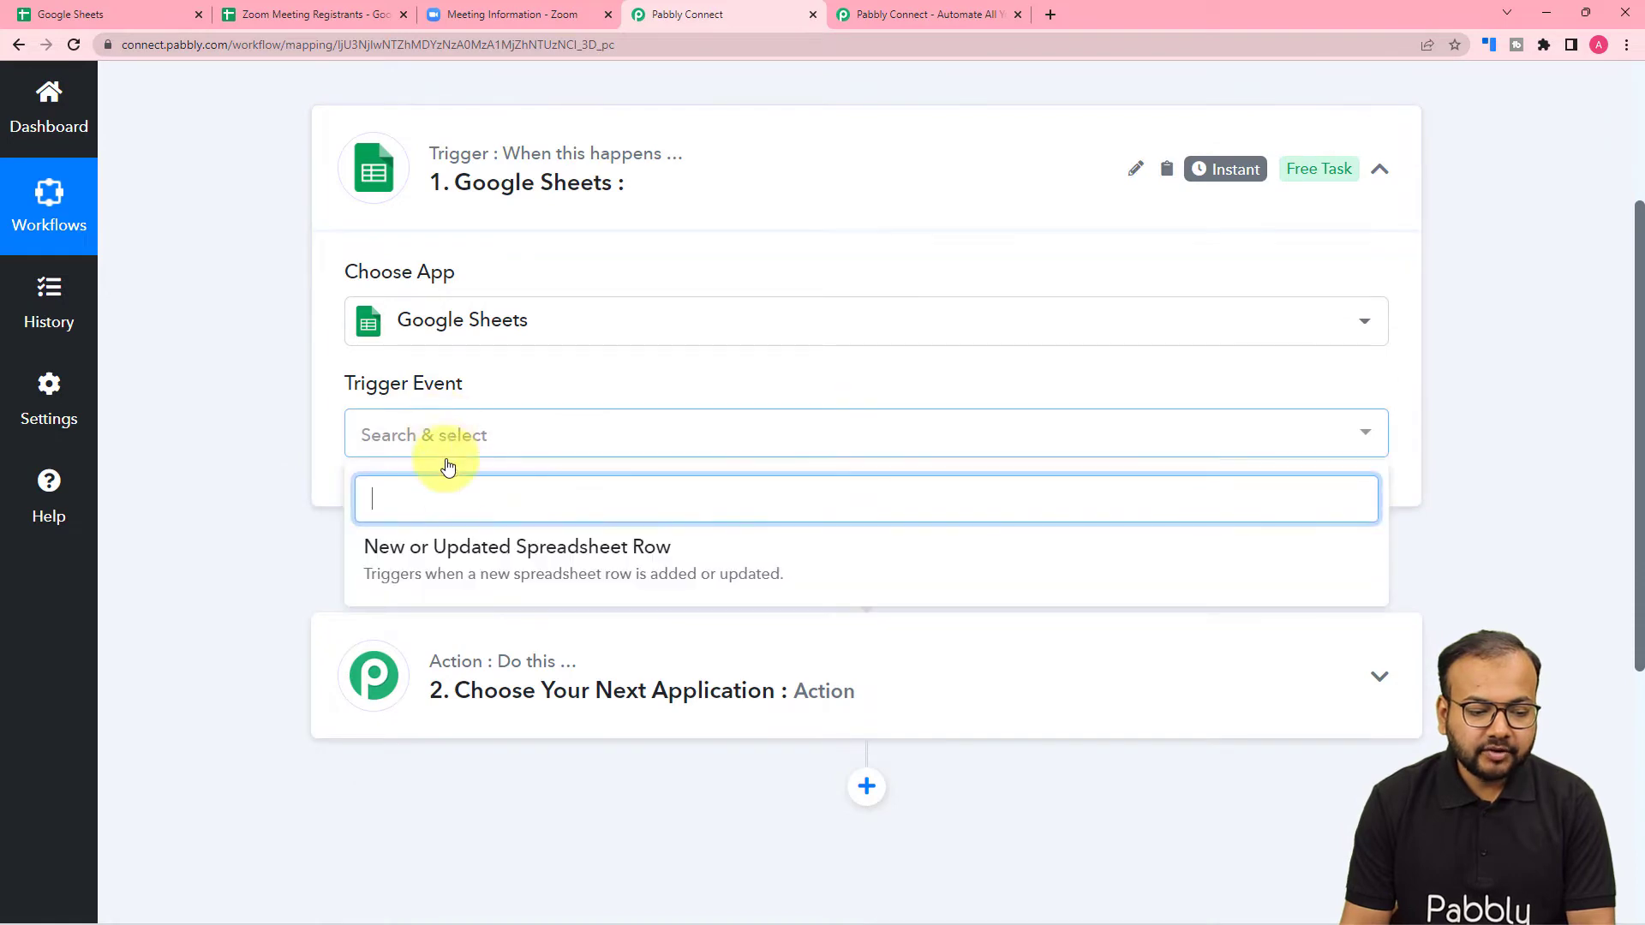
pyautogui.click(605, 562)
# Step: Review the trigger's webhook setup instructions and check the linked Google Sheets tutorial video with playback paused
pyautogui.scroll(-2, 176, 423)
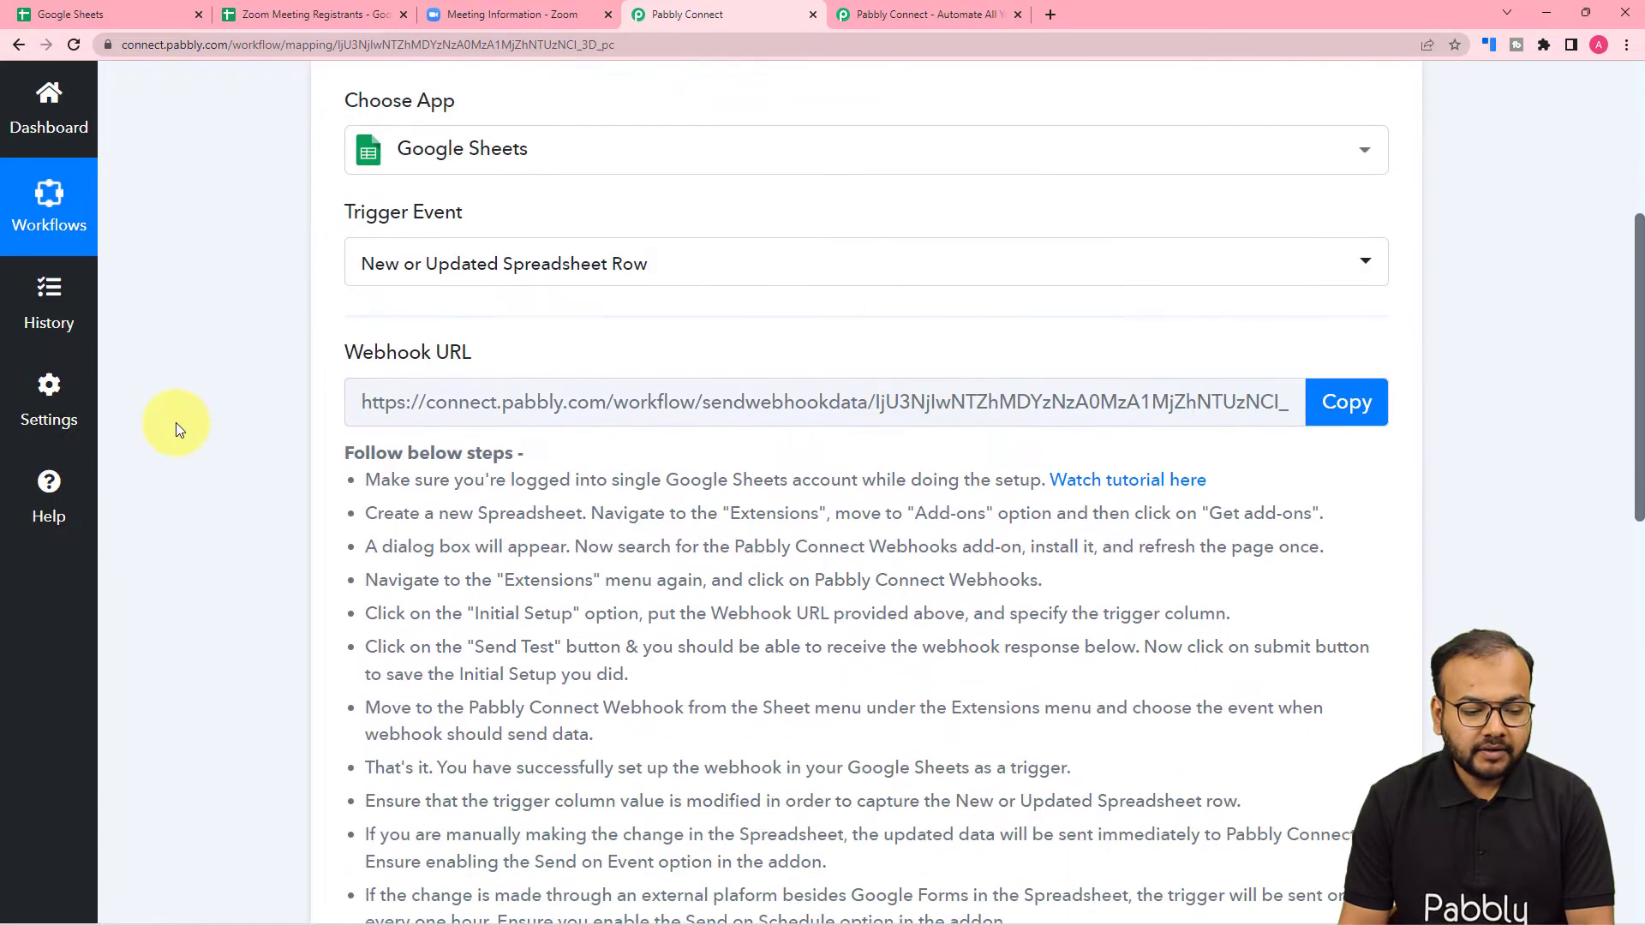
pyautogui.scroll(-2, 176, 424)
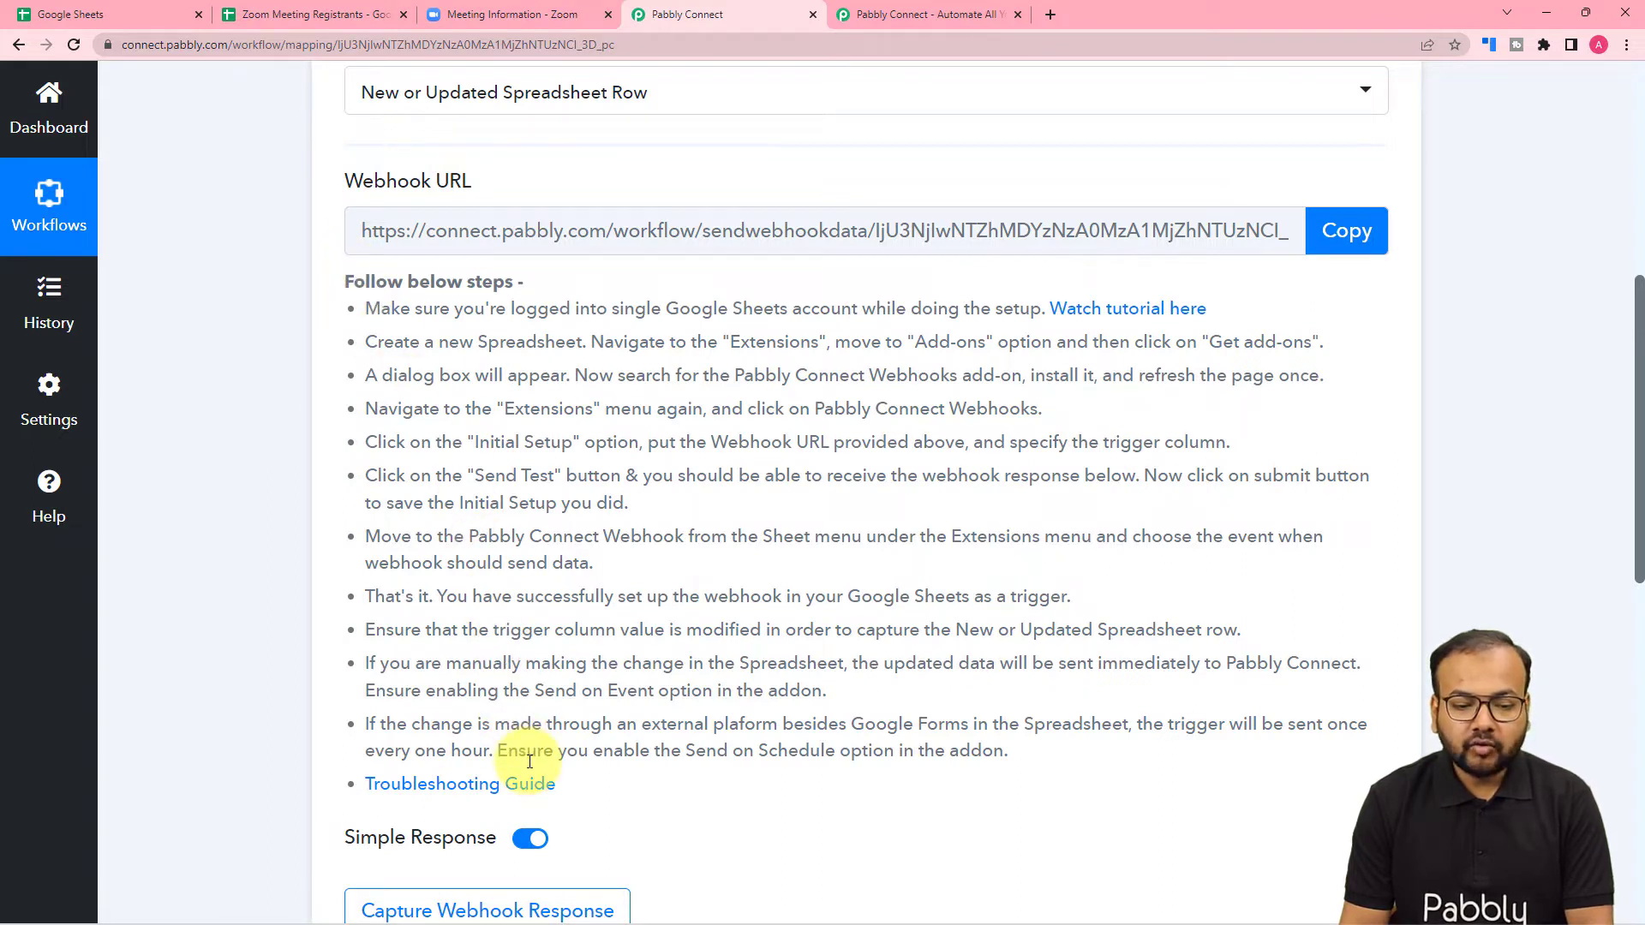
pyautogui.click(1110, 312)
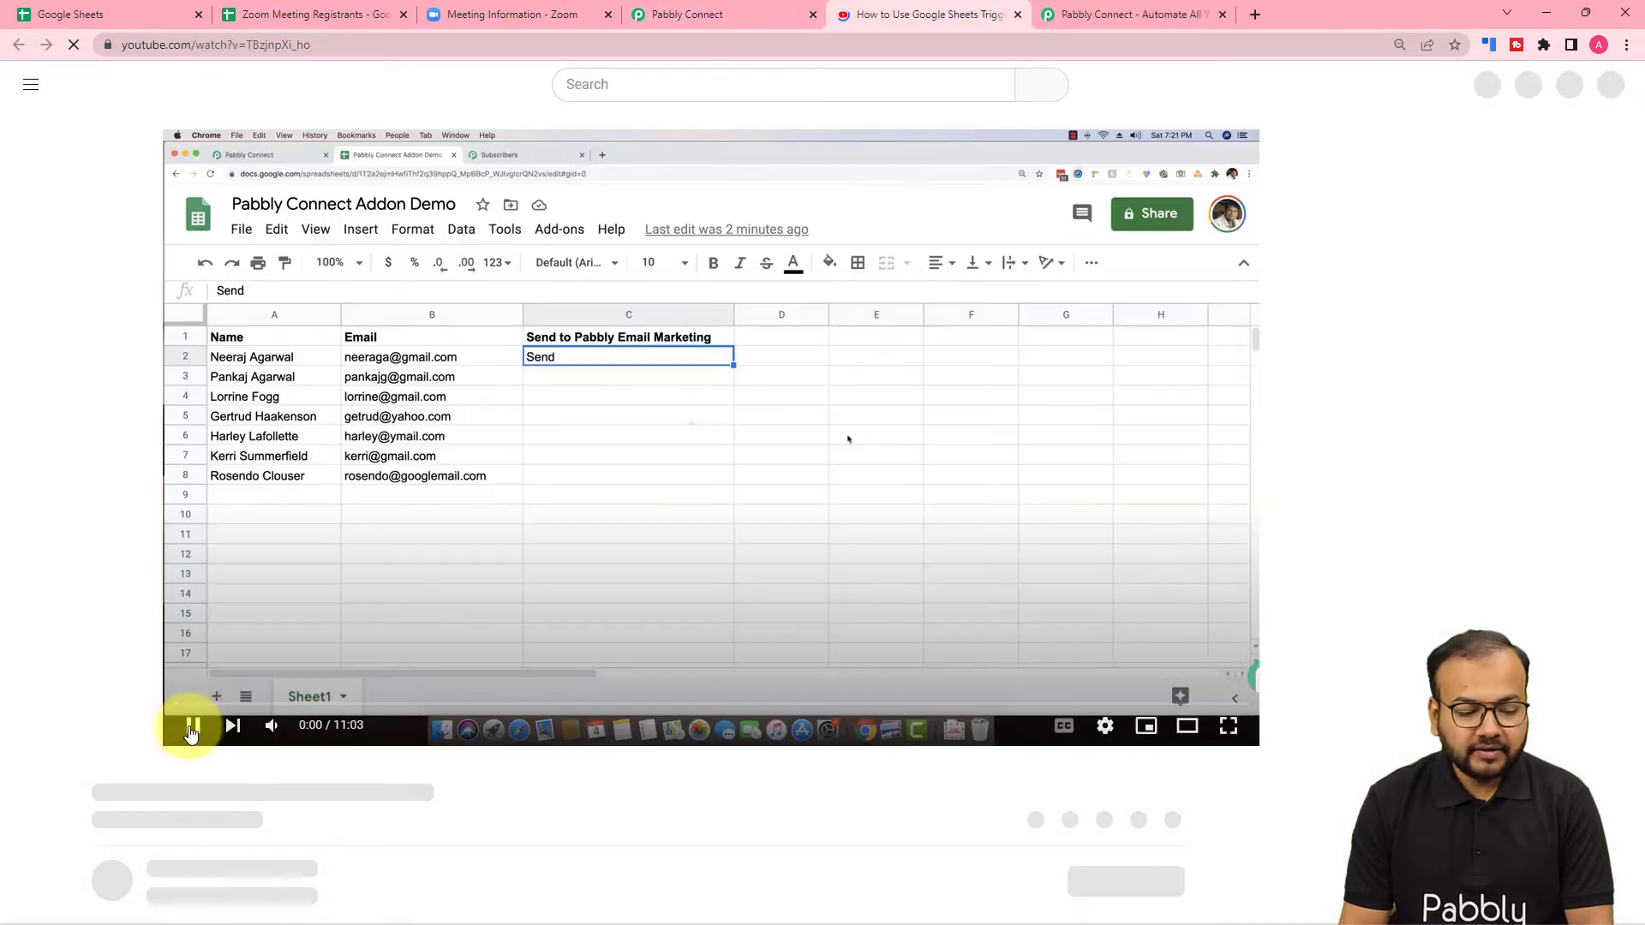
pyautogui.click(190, 730)
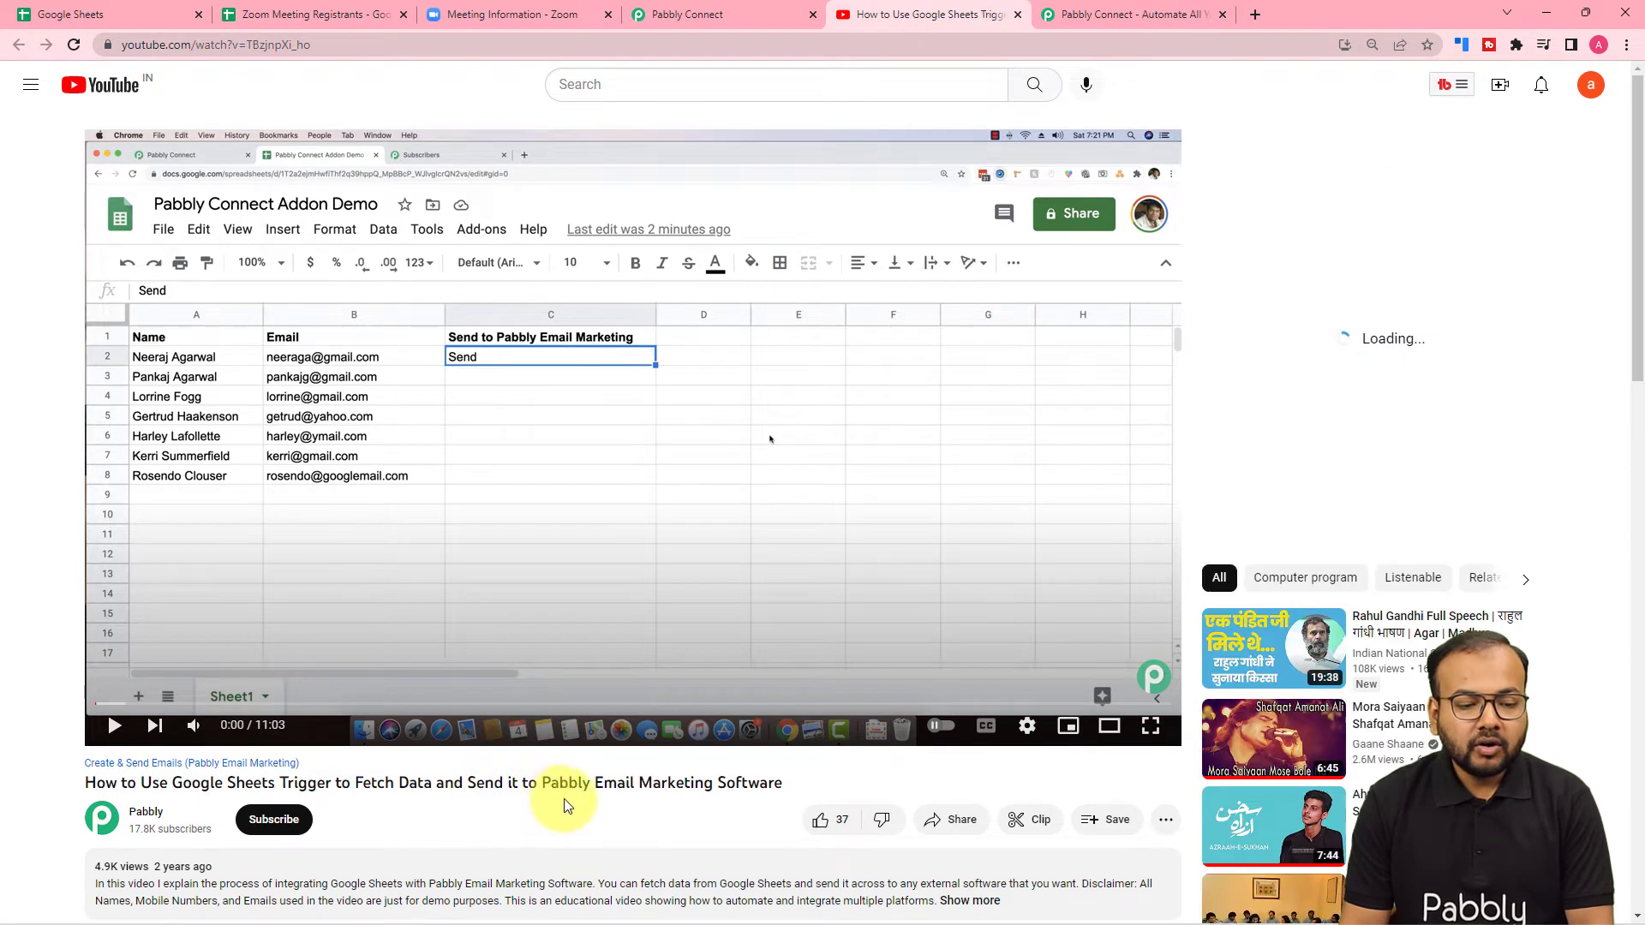
pyautogui.click(705, 14)
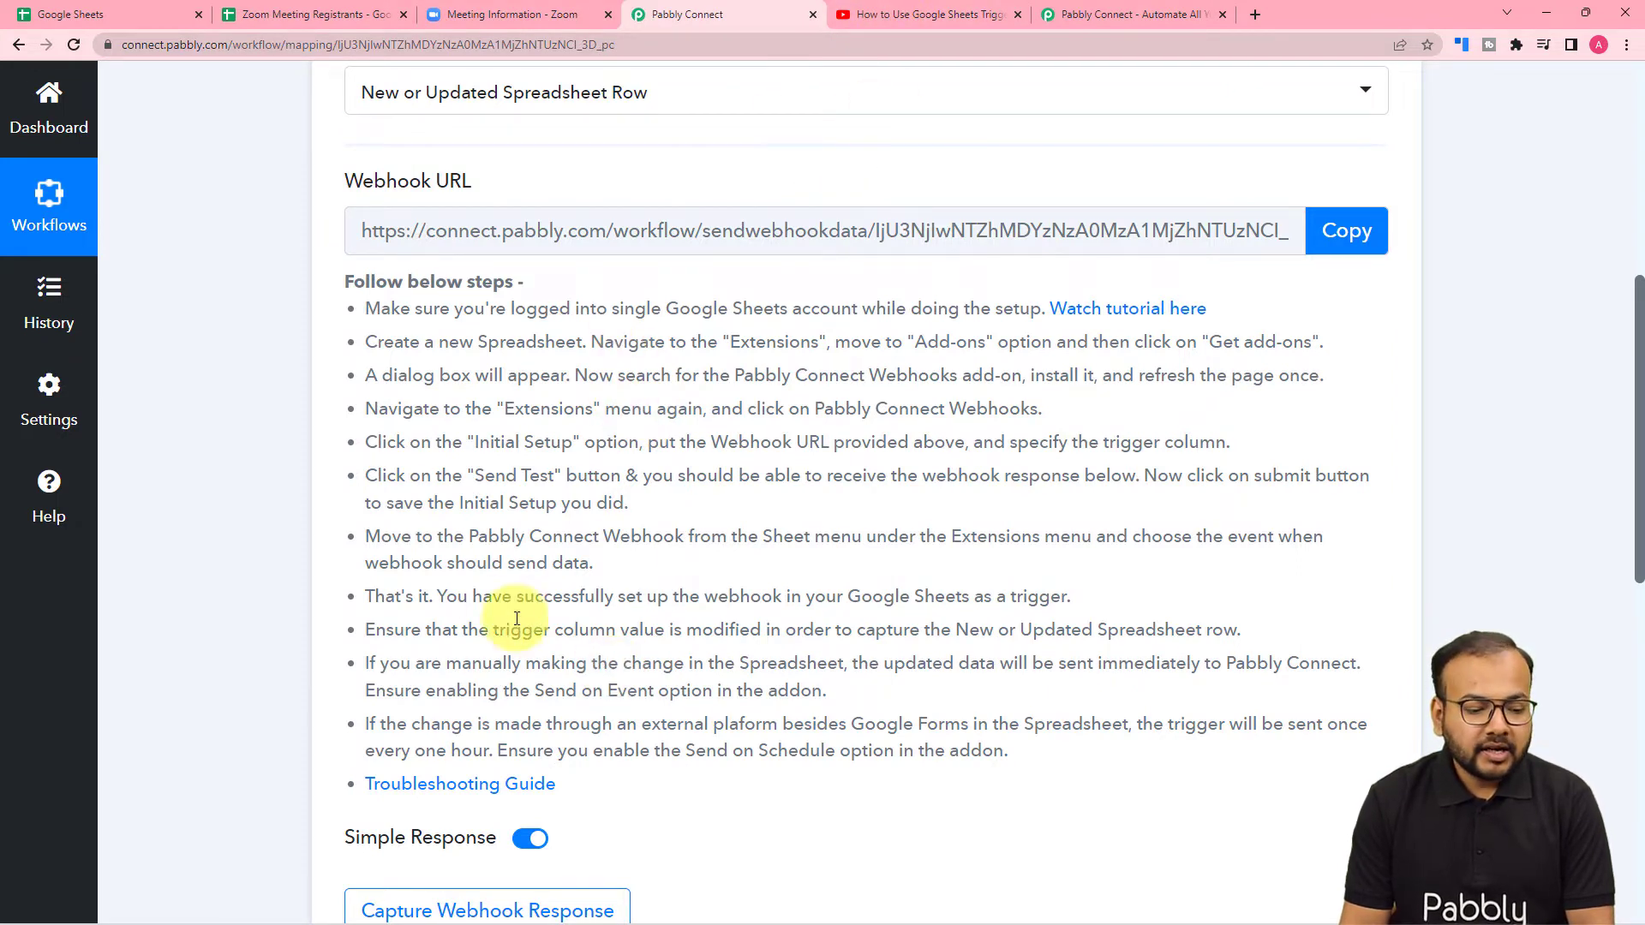
pyautogui.scroll(-2, 379, 583)
pyautogui.scroll(-1, 377, 583)
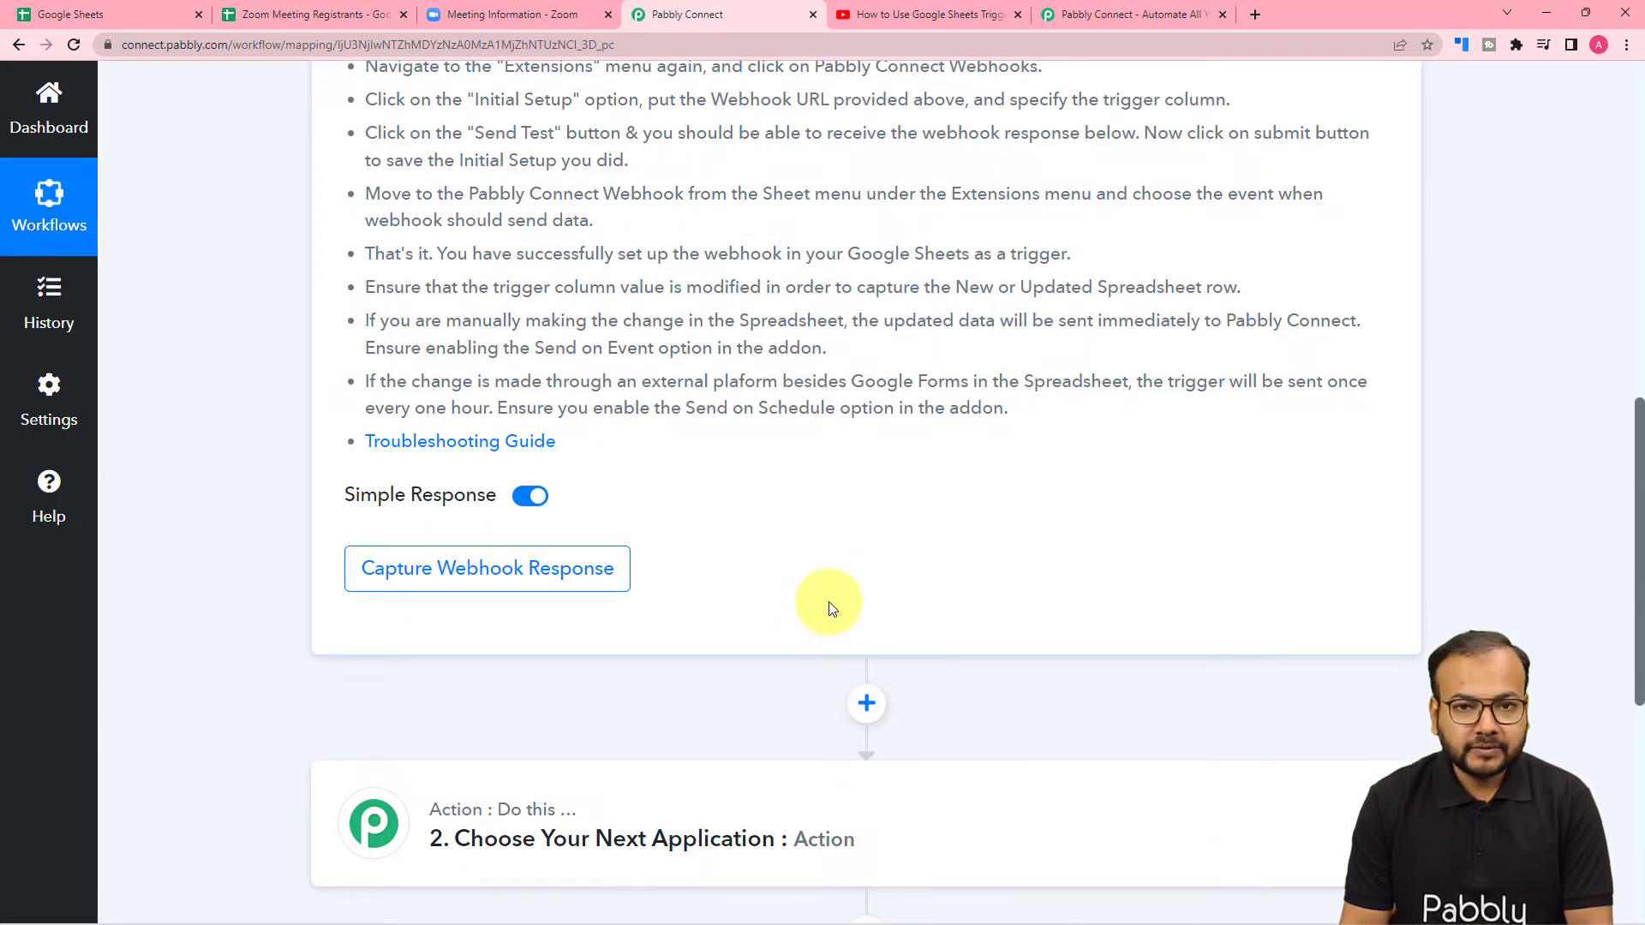
# Step: Switch to the Zoom Meeting Registrants spreadsheet and inspect the Pabbly Connect Webhooks add-on's Initial Setup, closing it without edits
pyautogui.hotkey('alt', 'Tab')
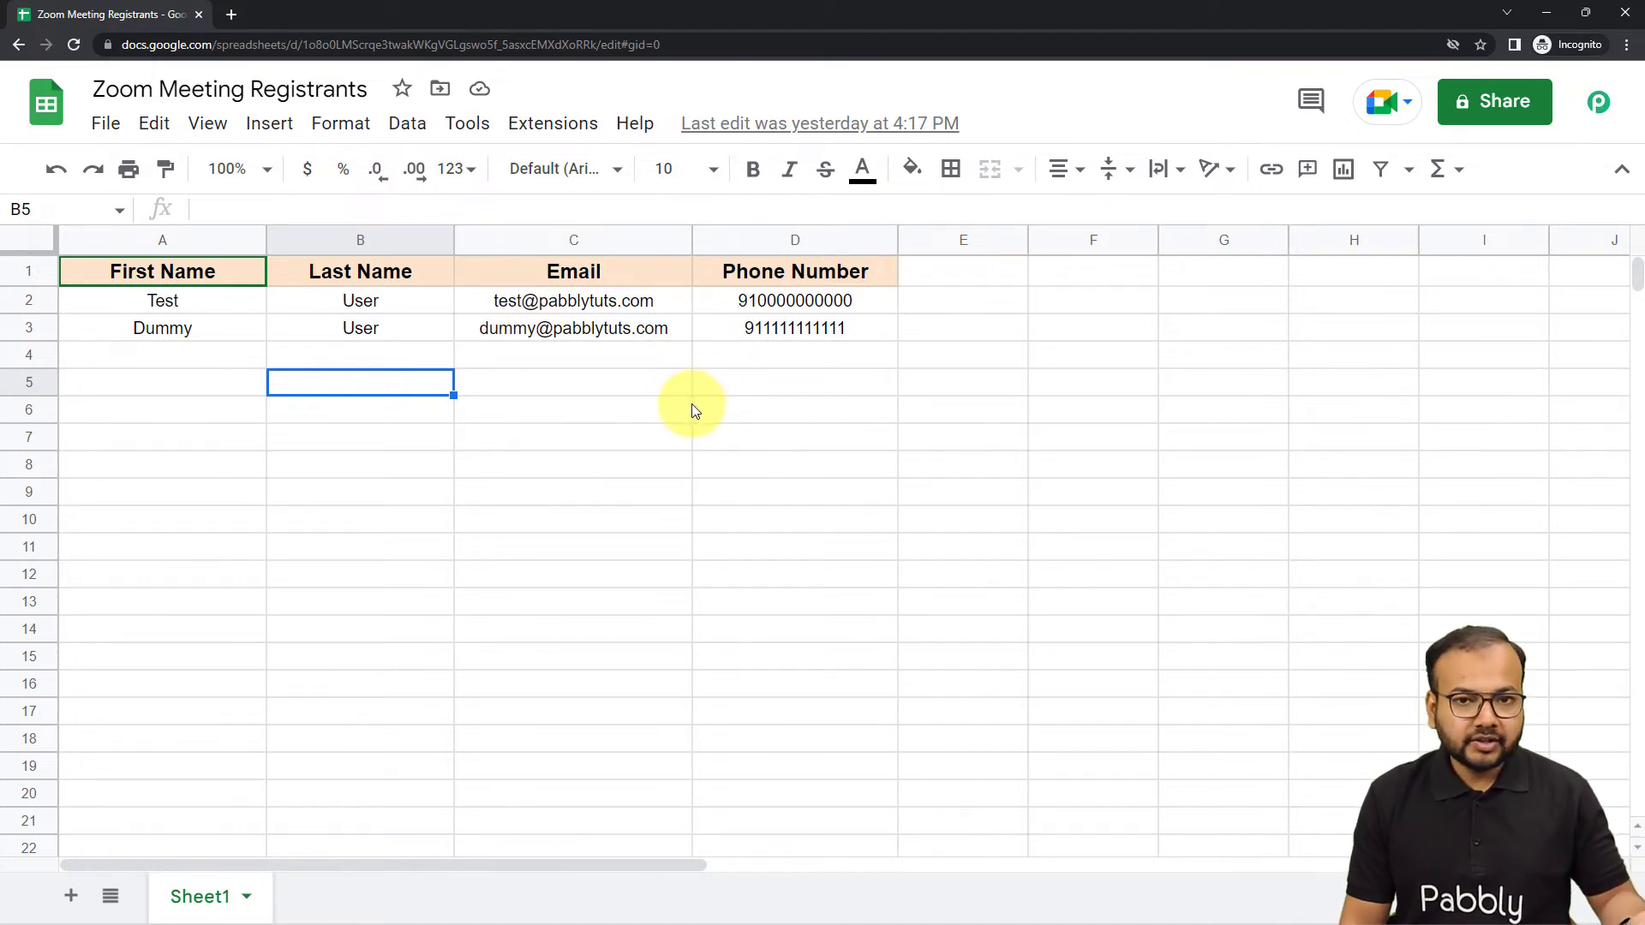
pyautogui.click(540, 127)
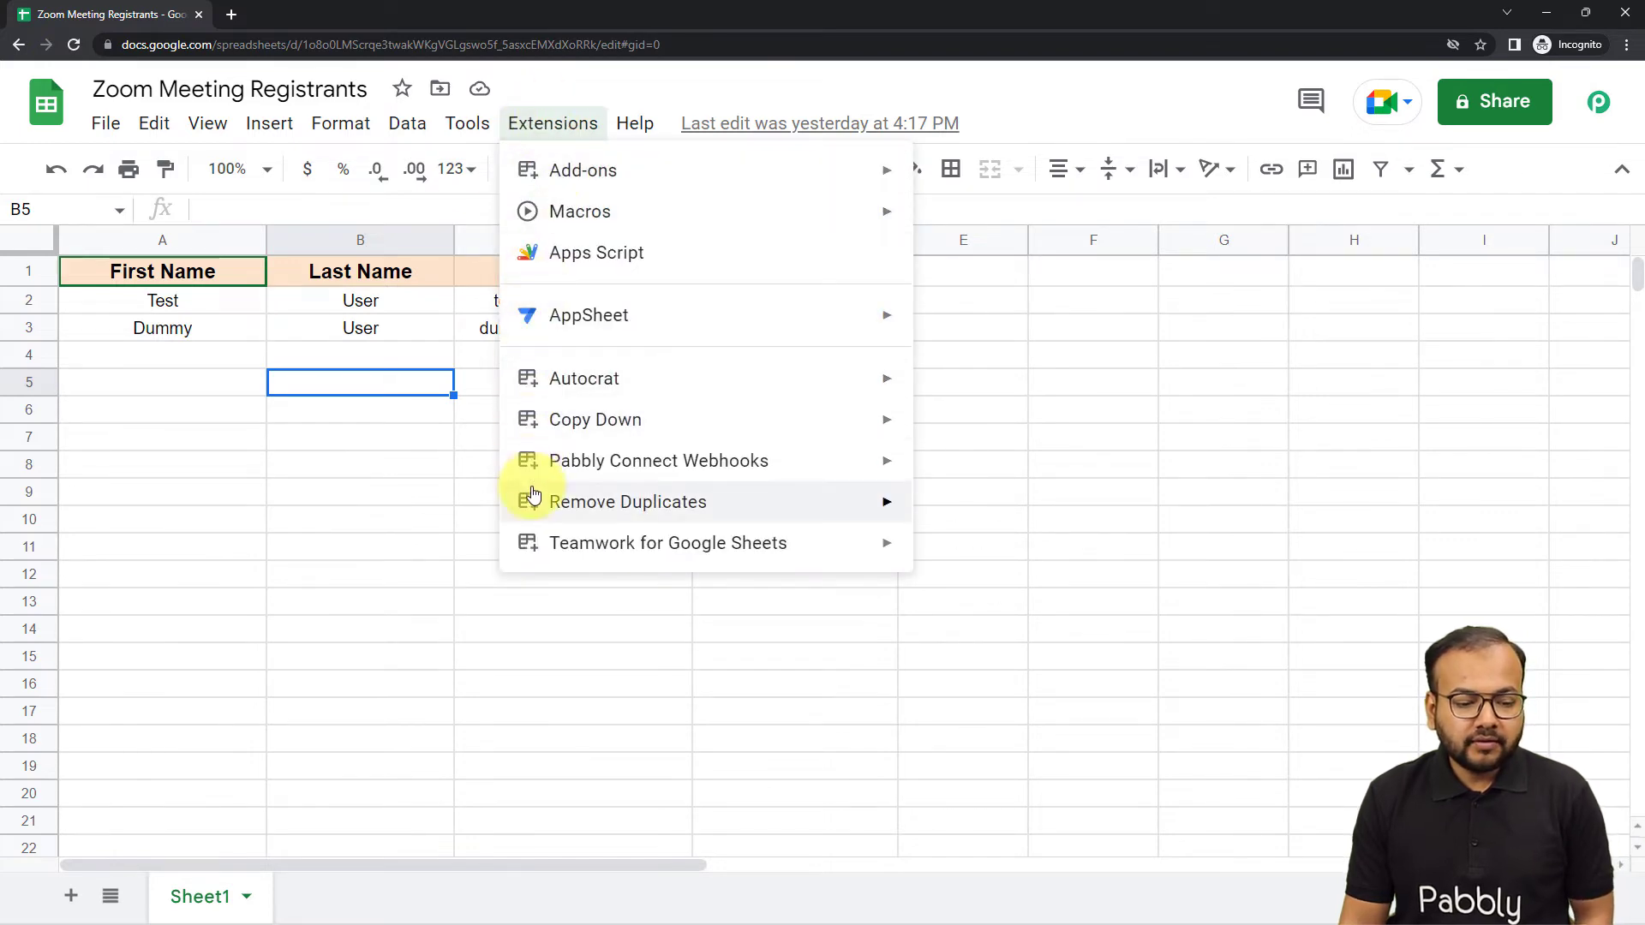
pyautogui.moveTo(800, 457)
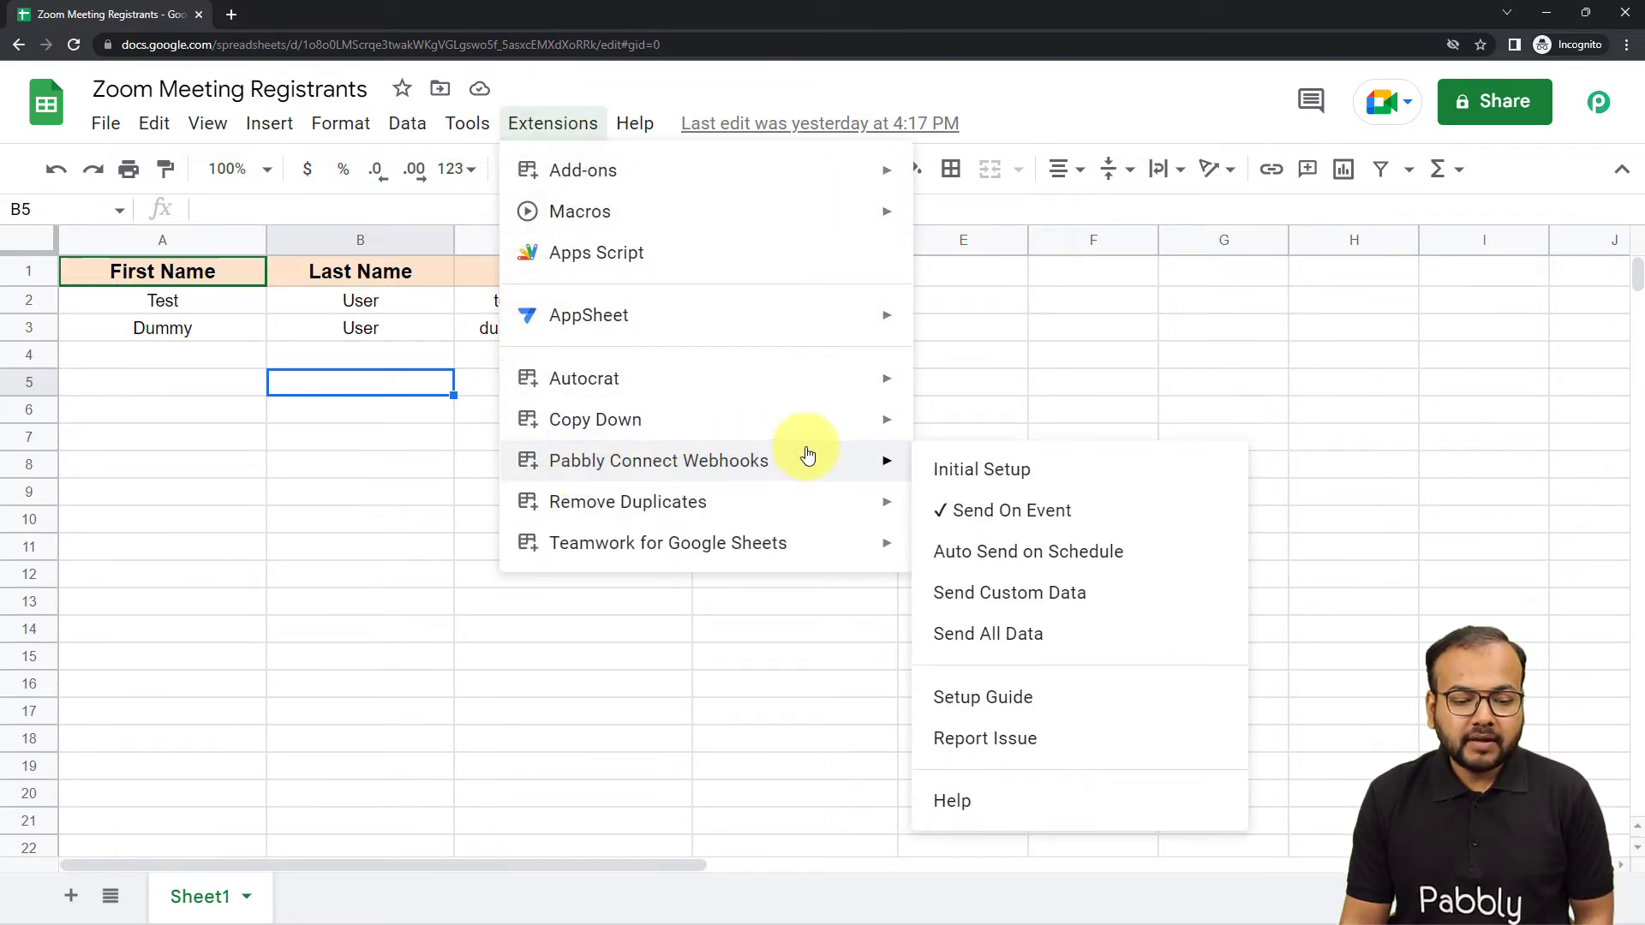
pyautogui.click(1007, 473)
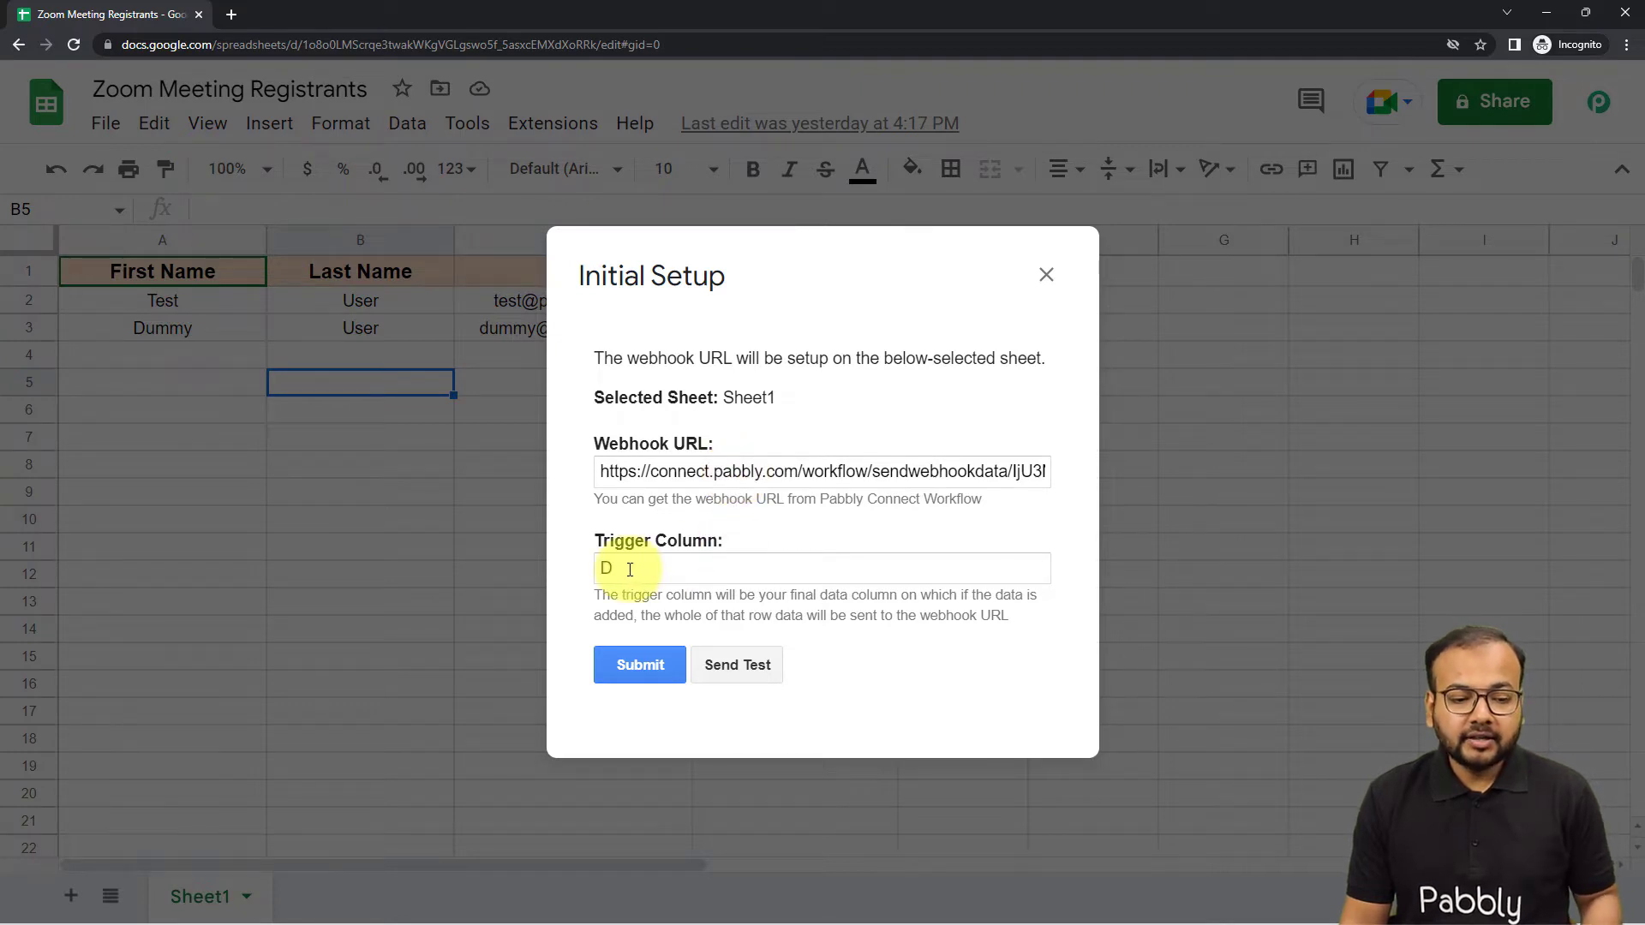
pyautogui.click(1047, 274)
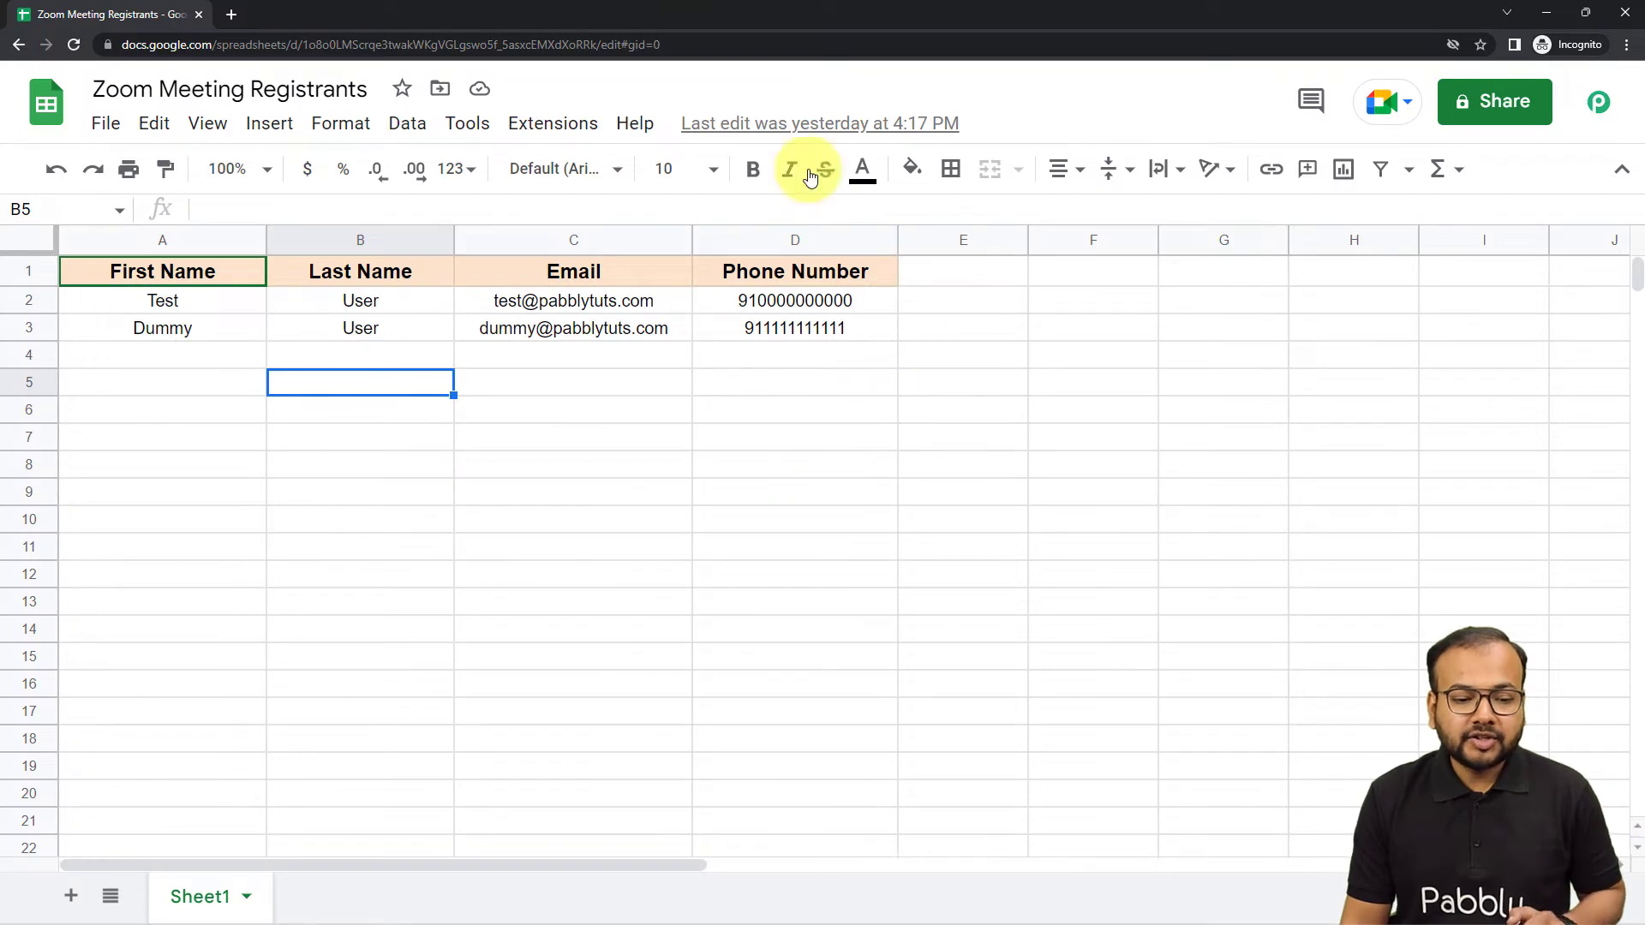
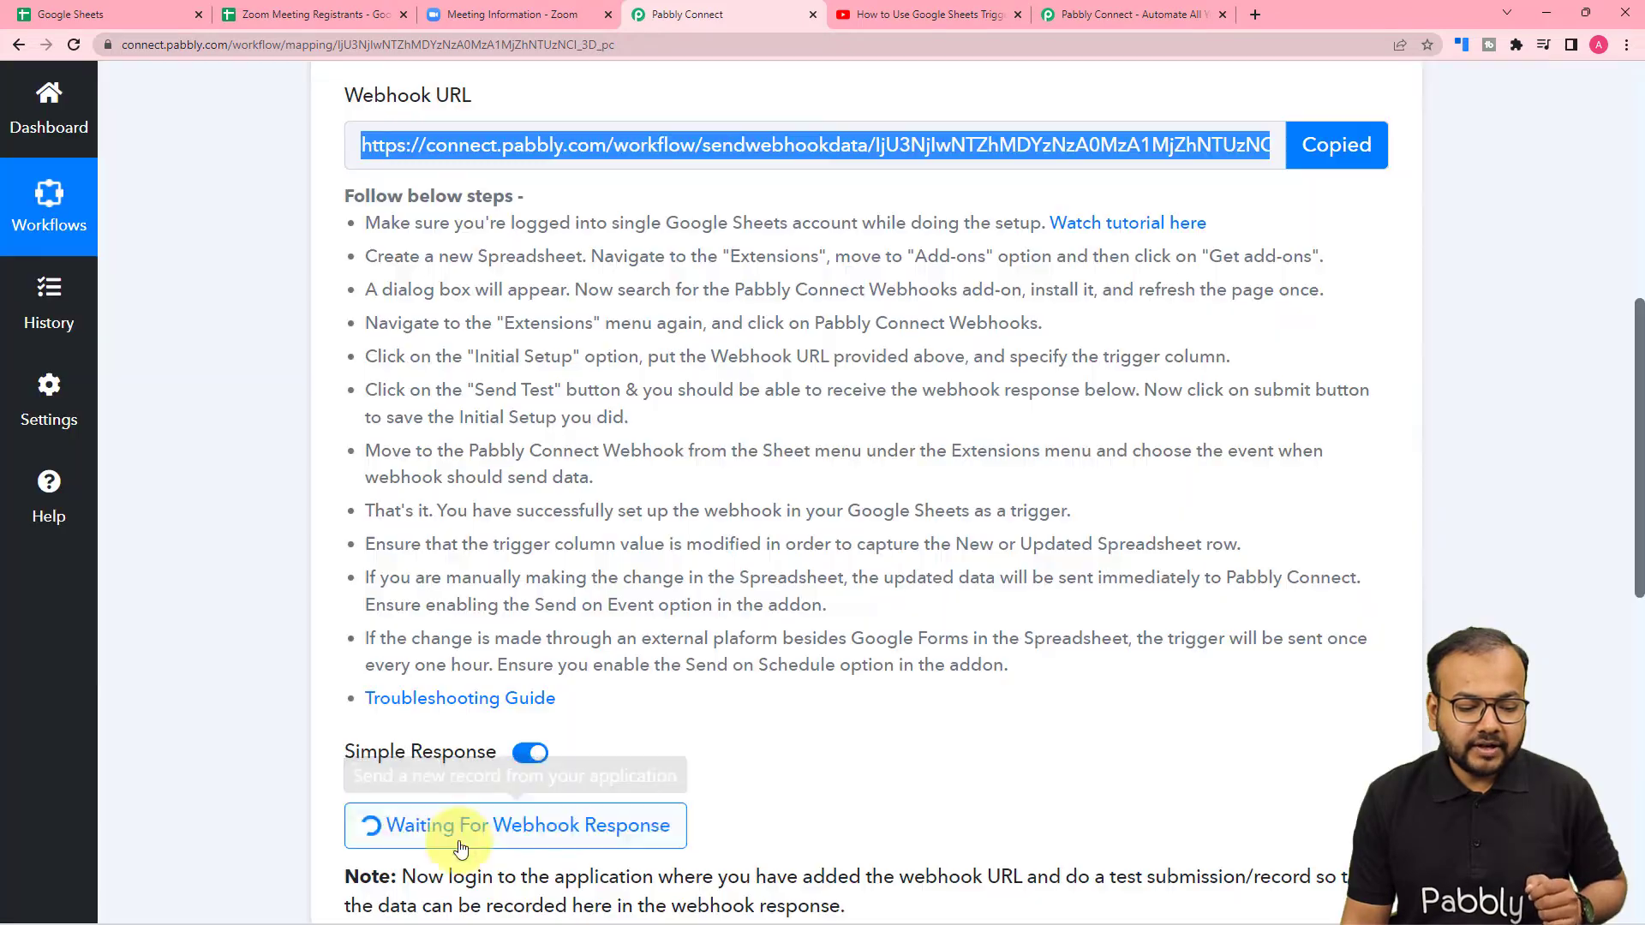
# Step: In the Zoom Meeting Registrants spreadsheet, replace the webhook URL in the Pabbly Connect Webhooks Initial Setup with the workflow's copied URL and send a test
pyautogui.moveTo(302, 911)
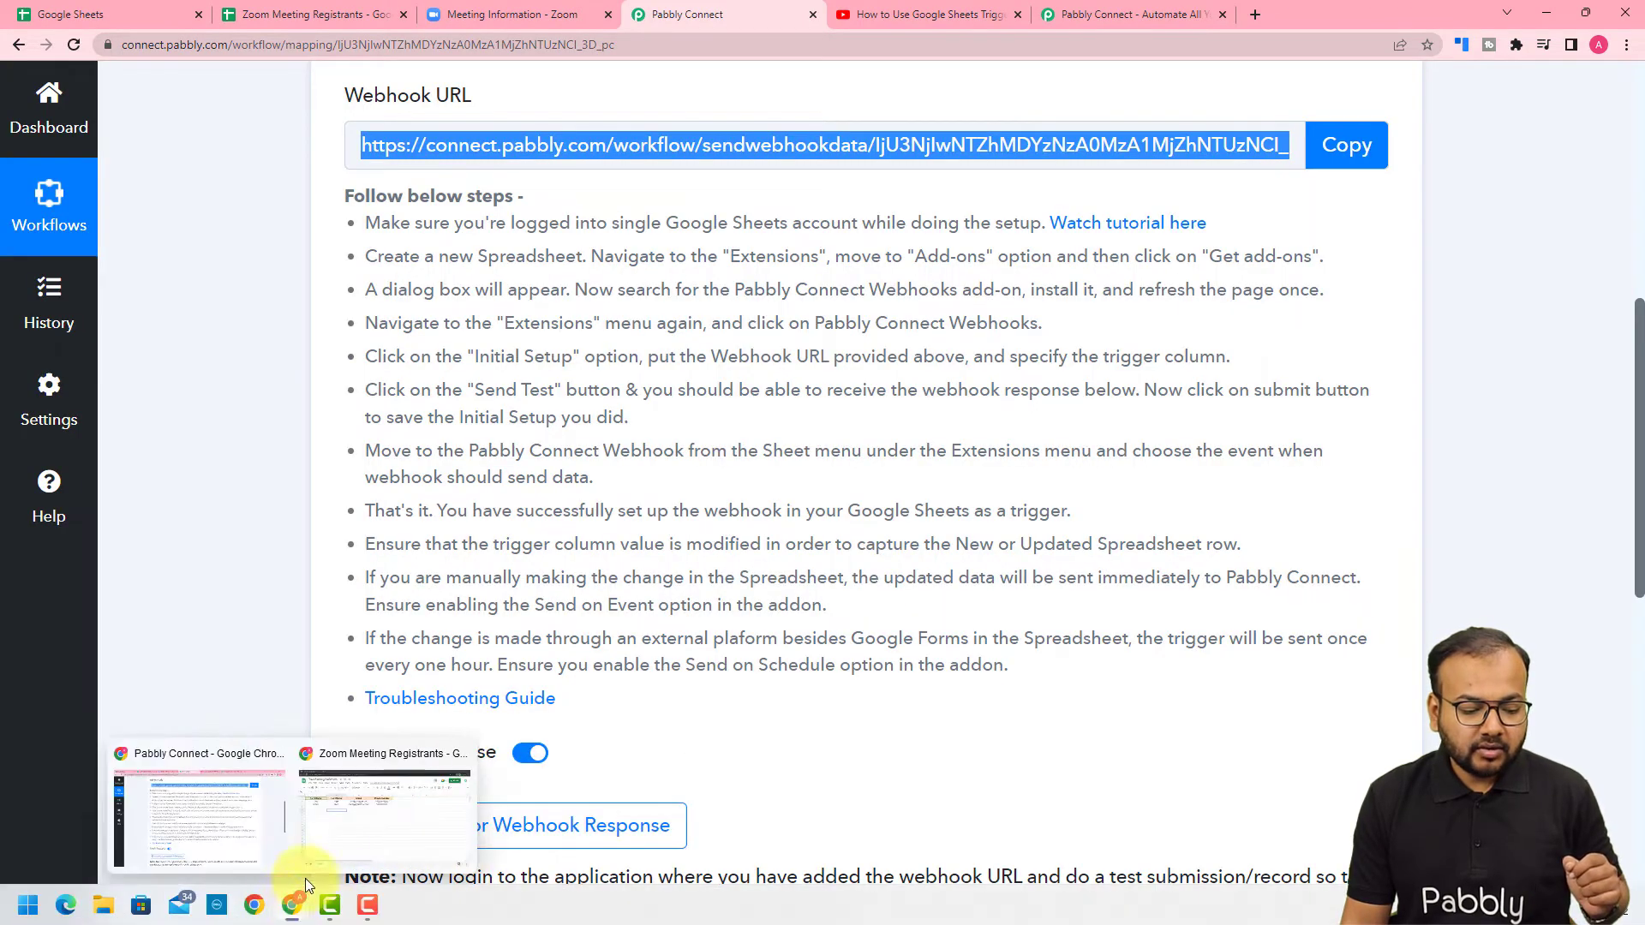
pyautogui.click(443, 737)
pyautogui.click(521, 131)
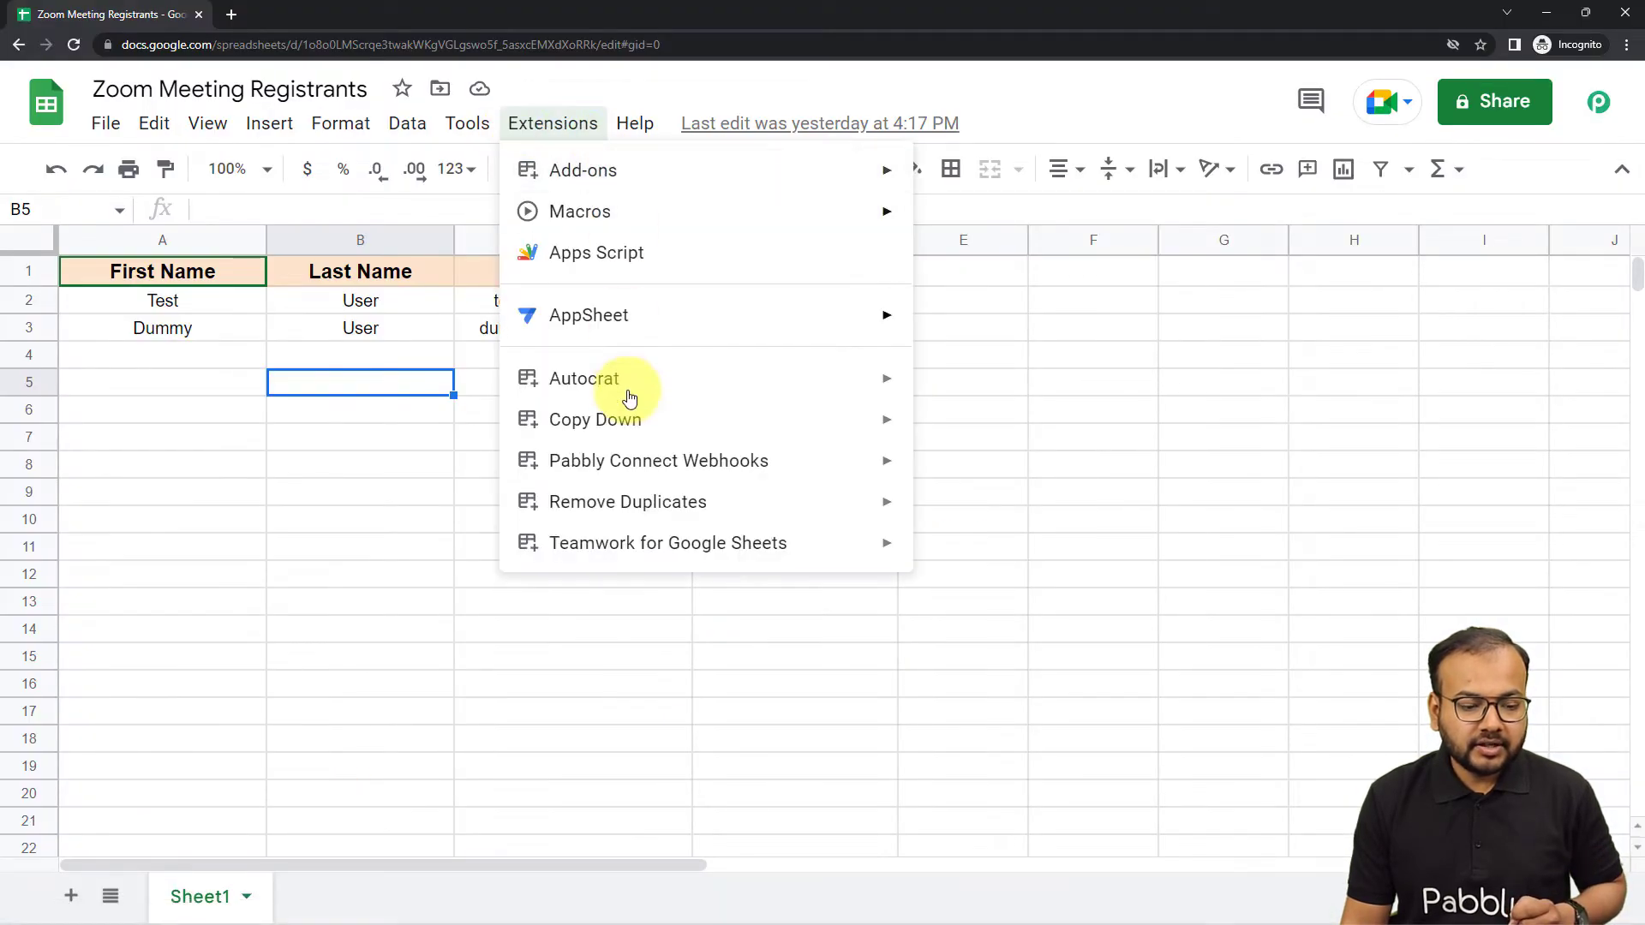
pyautogui.moveTo(635, 460)
pyautogui.click(986, 470)
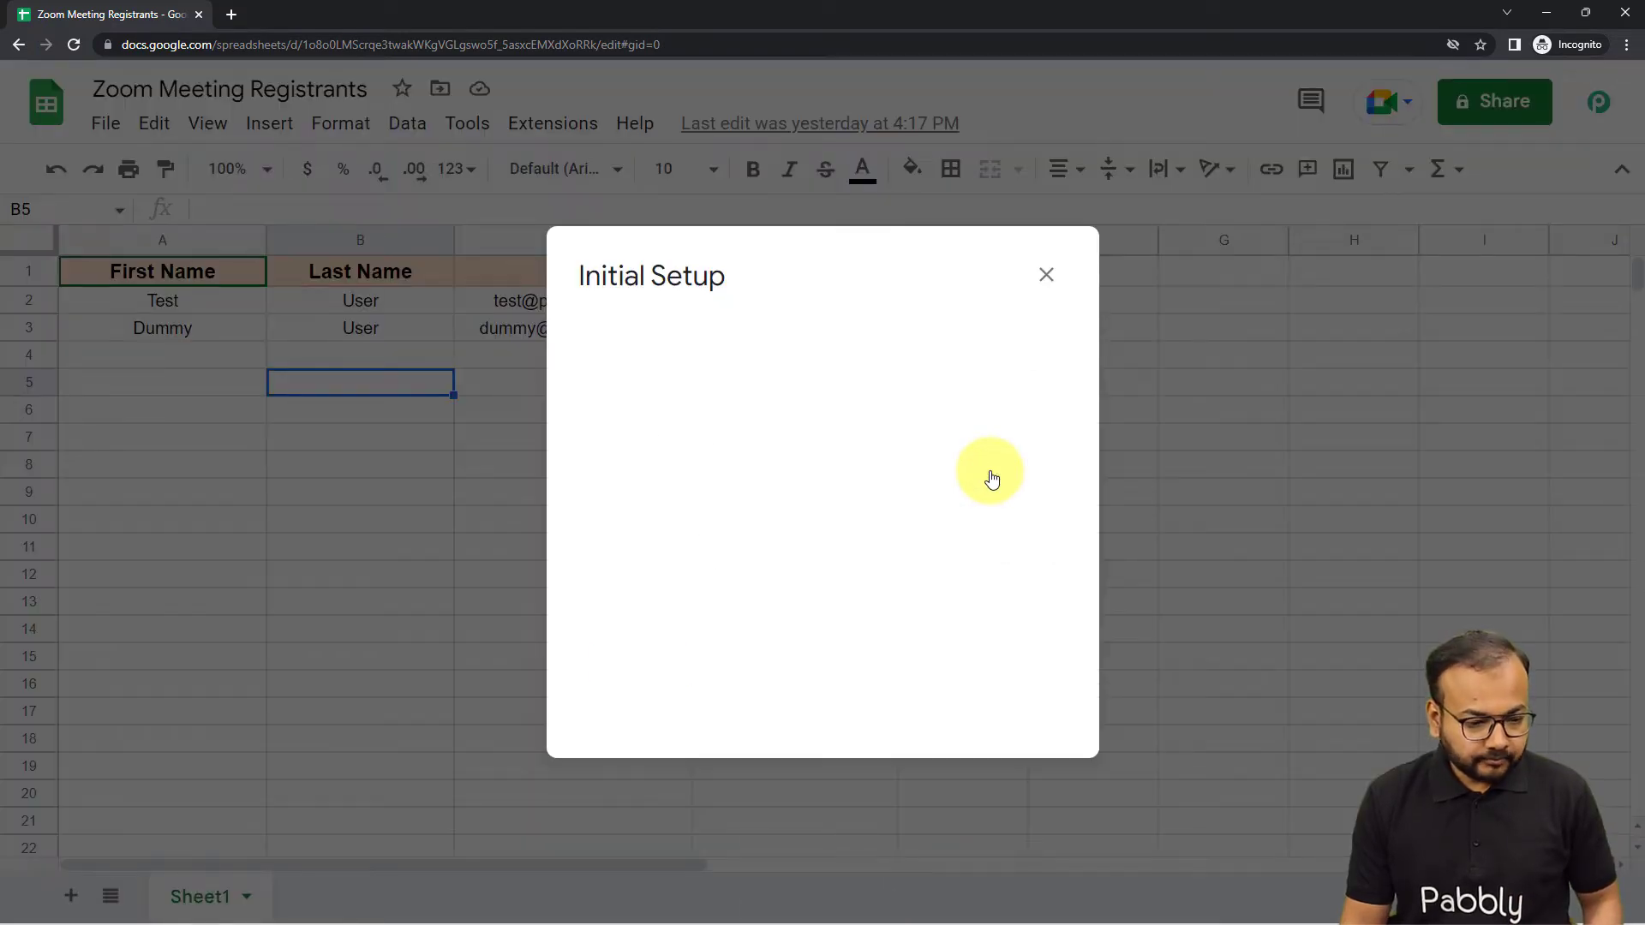
pyautogui.click(684, 473)
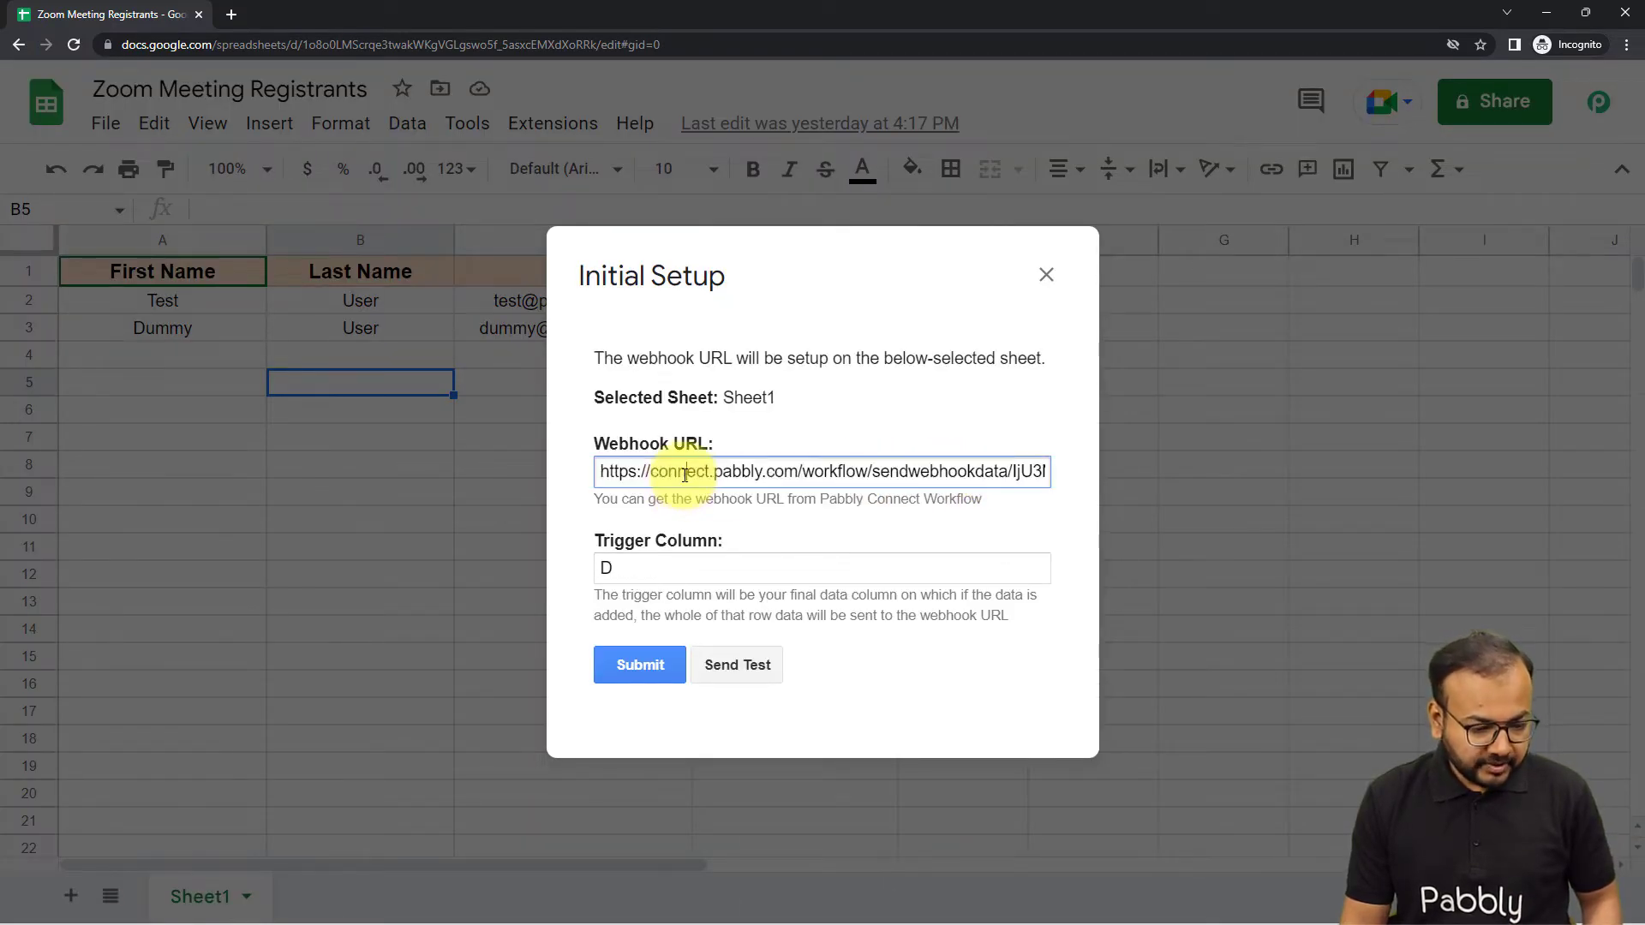
pyautogui.hotkey('ctrl', 'a')
pyautogui.press('BackSpace')
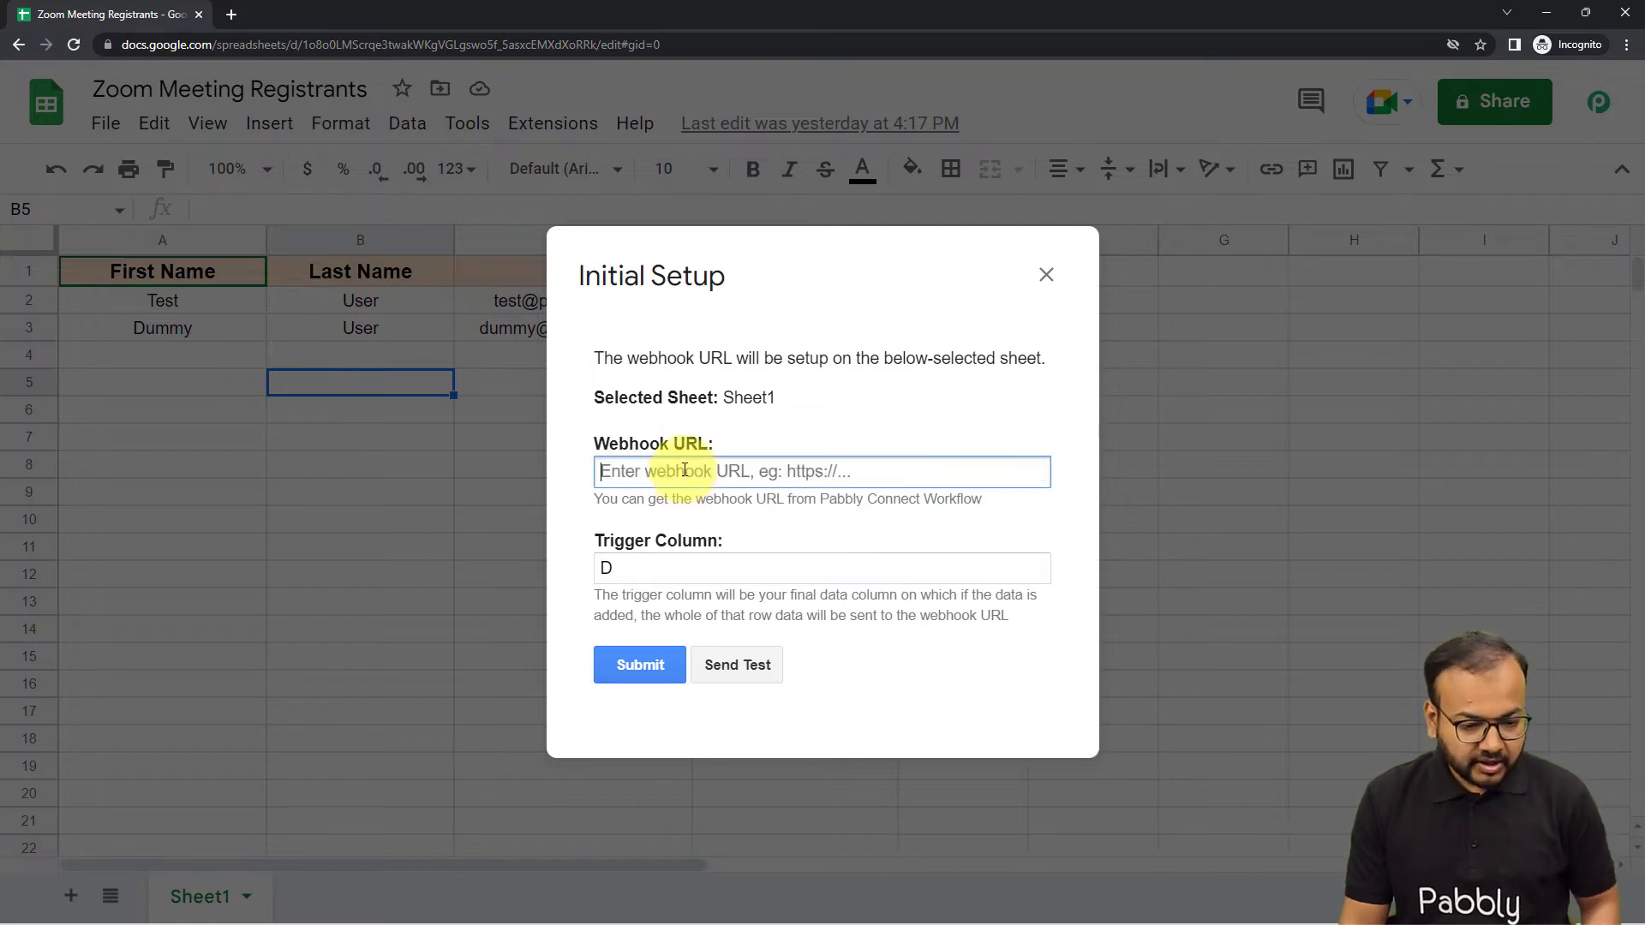
pyautogui.rightClick(684, 474)
pyautogui.click(731, 609)
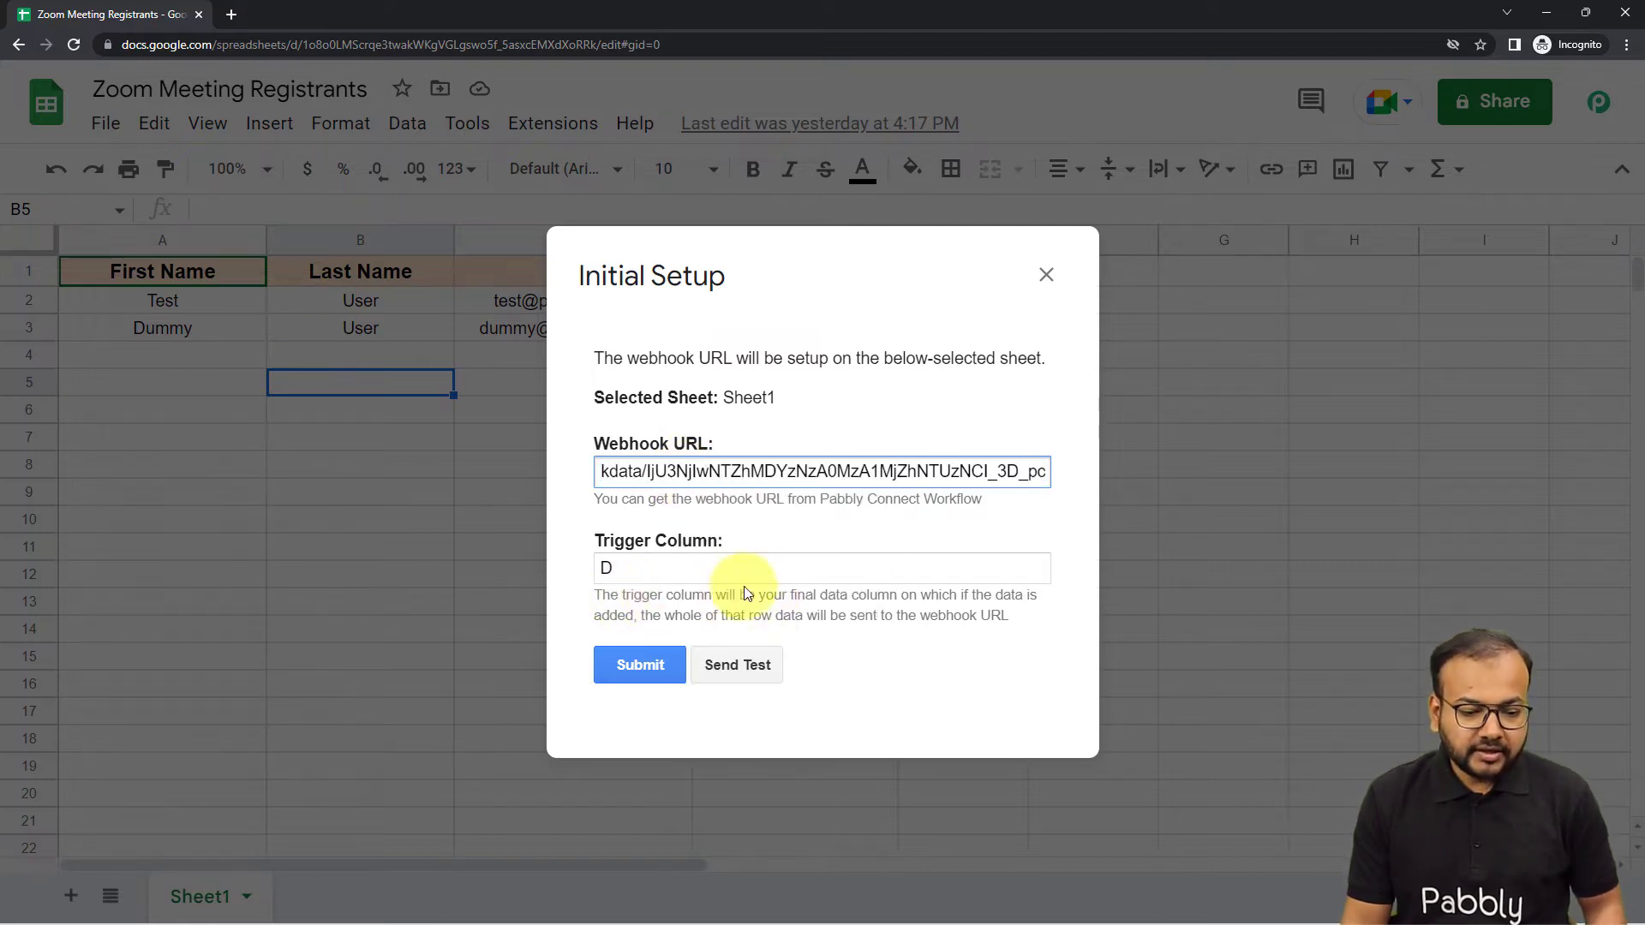
pyautogui.click(948, 641)
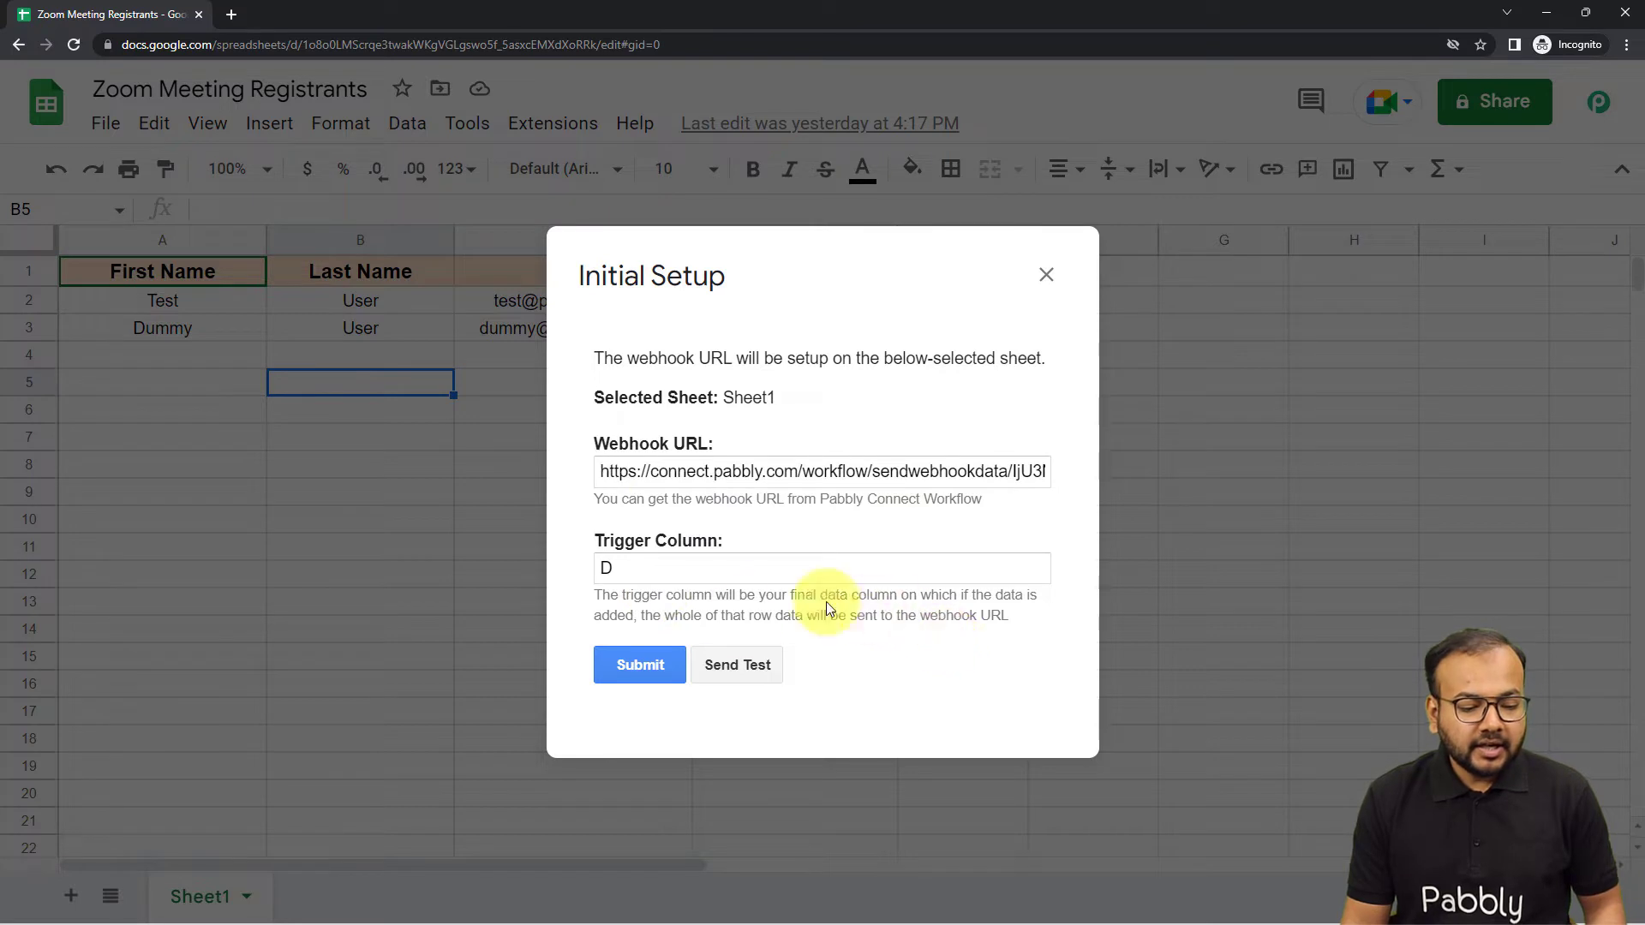
pyautogui.click(724, 667)
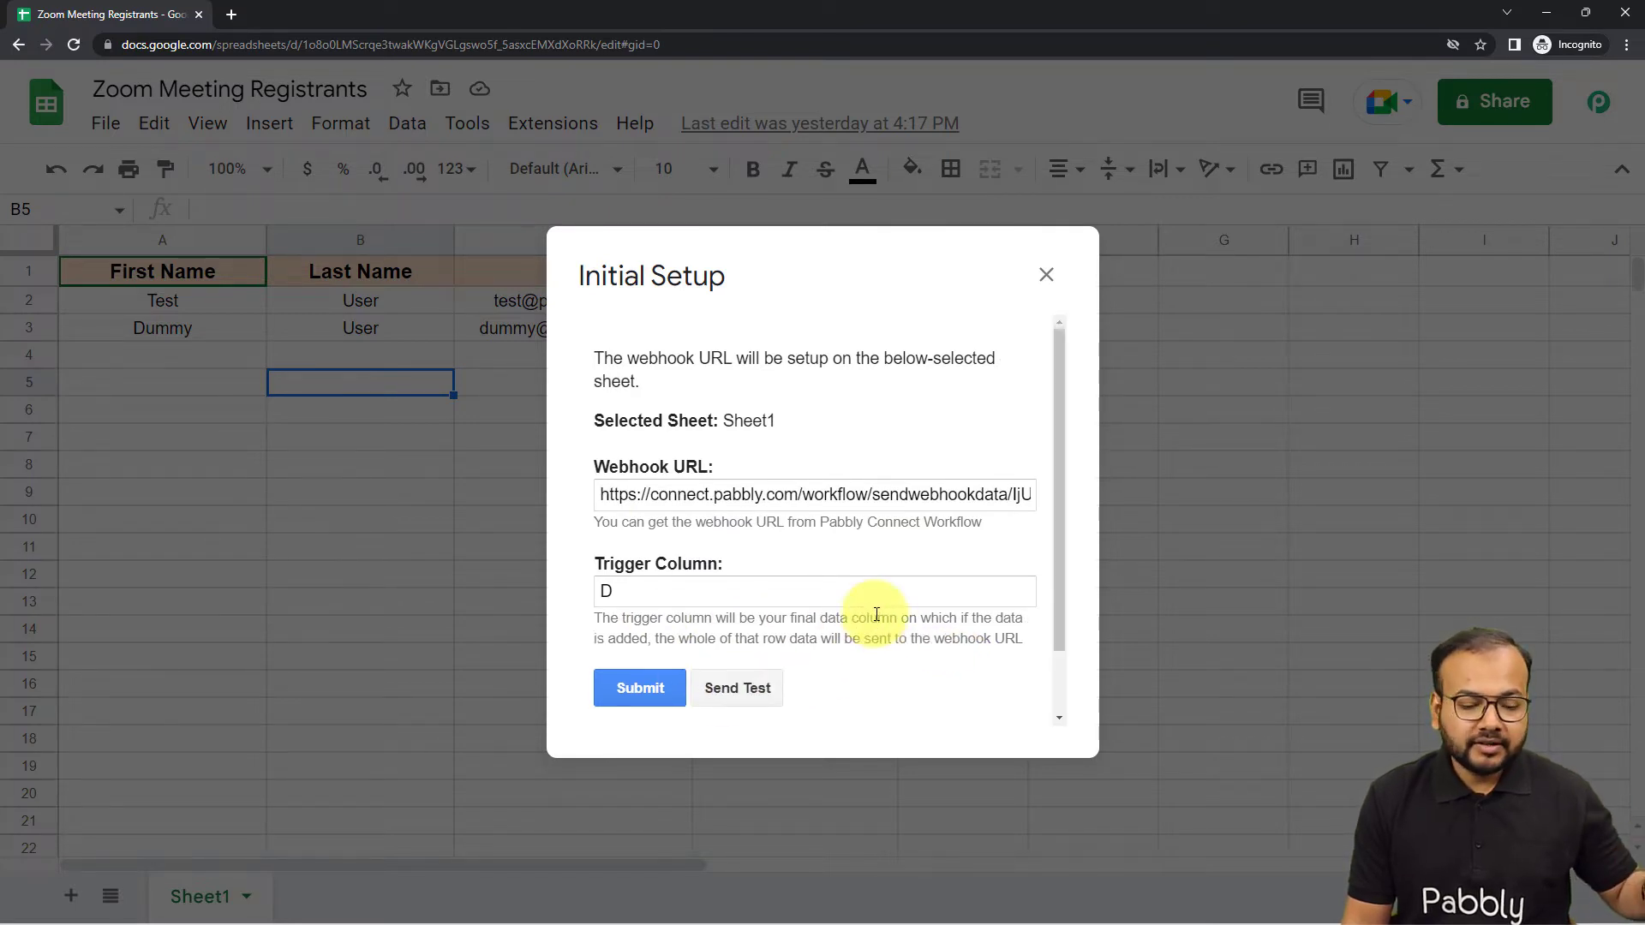
# Step: Check the add-on's test result, then switch to Pabbly Connect and review the spreadsheet data received in the trigger's webhook response
pyautogui.scroll(-1, 877, 614)
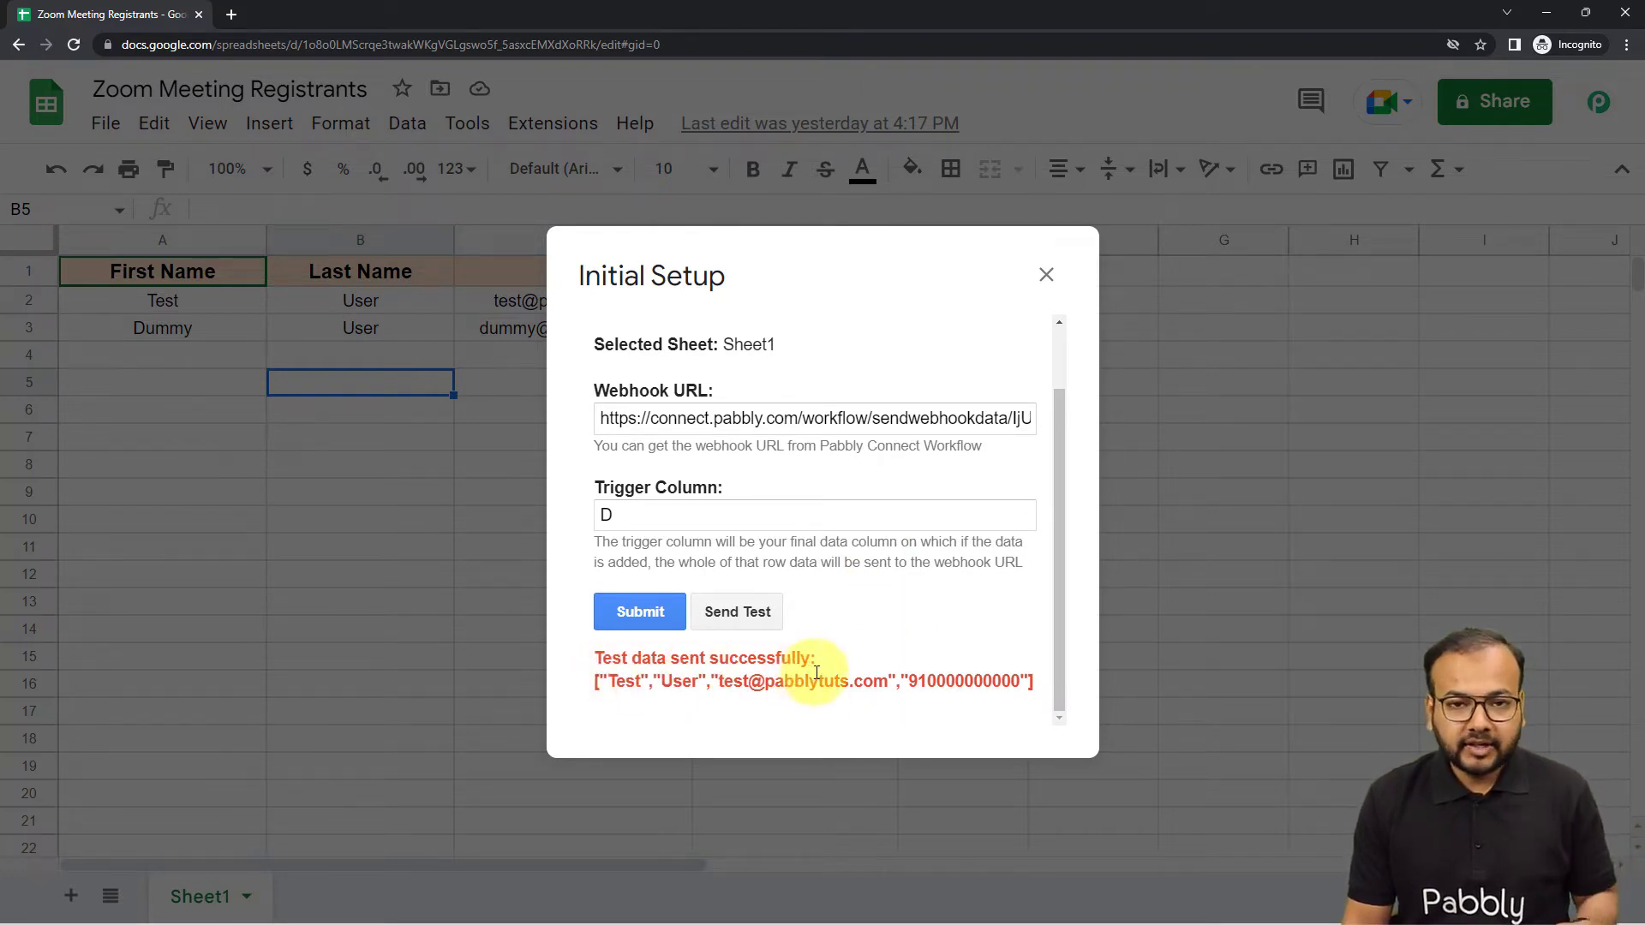
pyautogui.moveTo(300, 915)
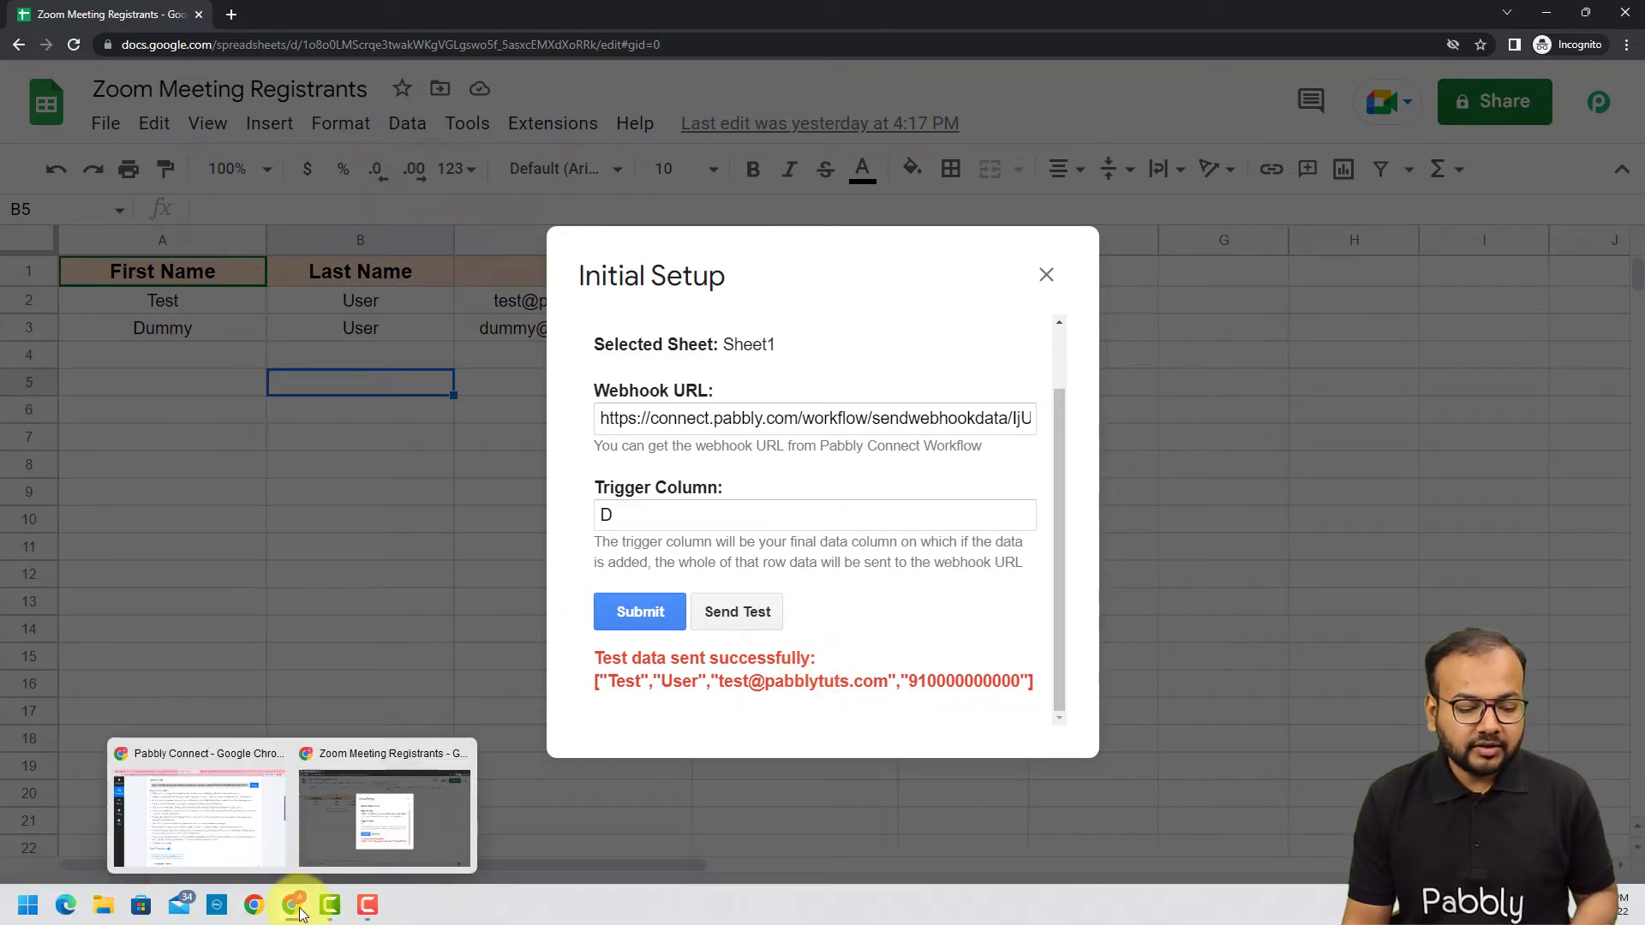
pyautogui.click(250, 815)
pyautogui.scroll(-5, 279, 488)
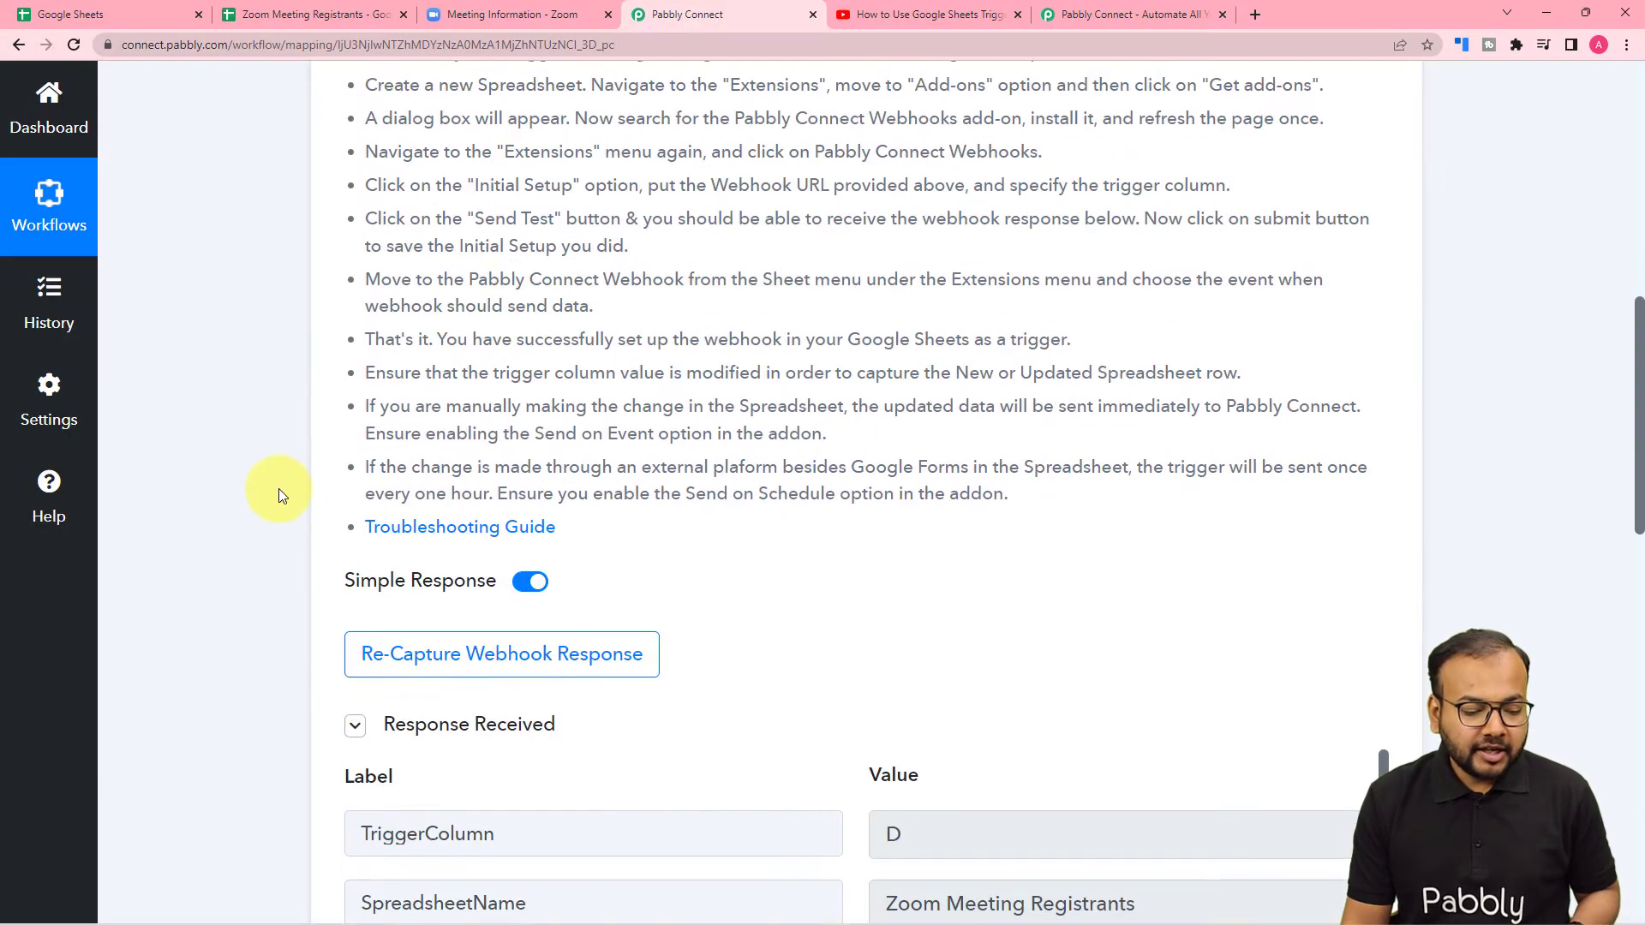
pyautogui.scroll(-4, 279, 488)
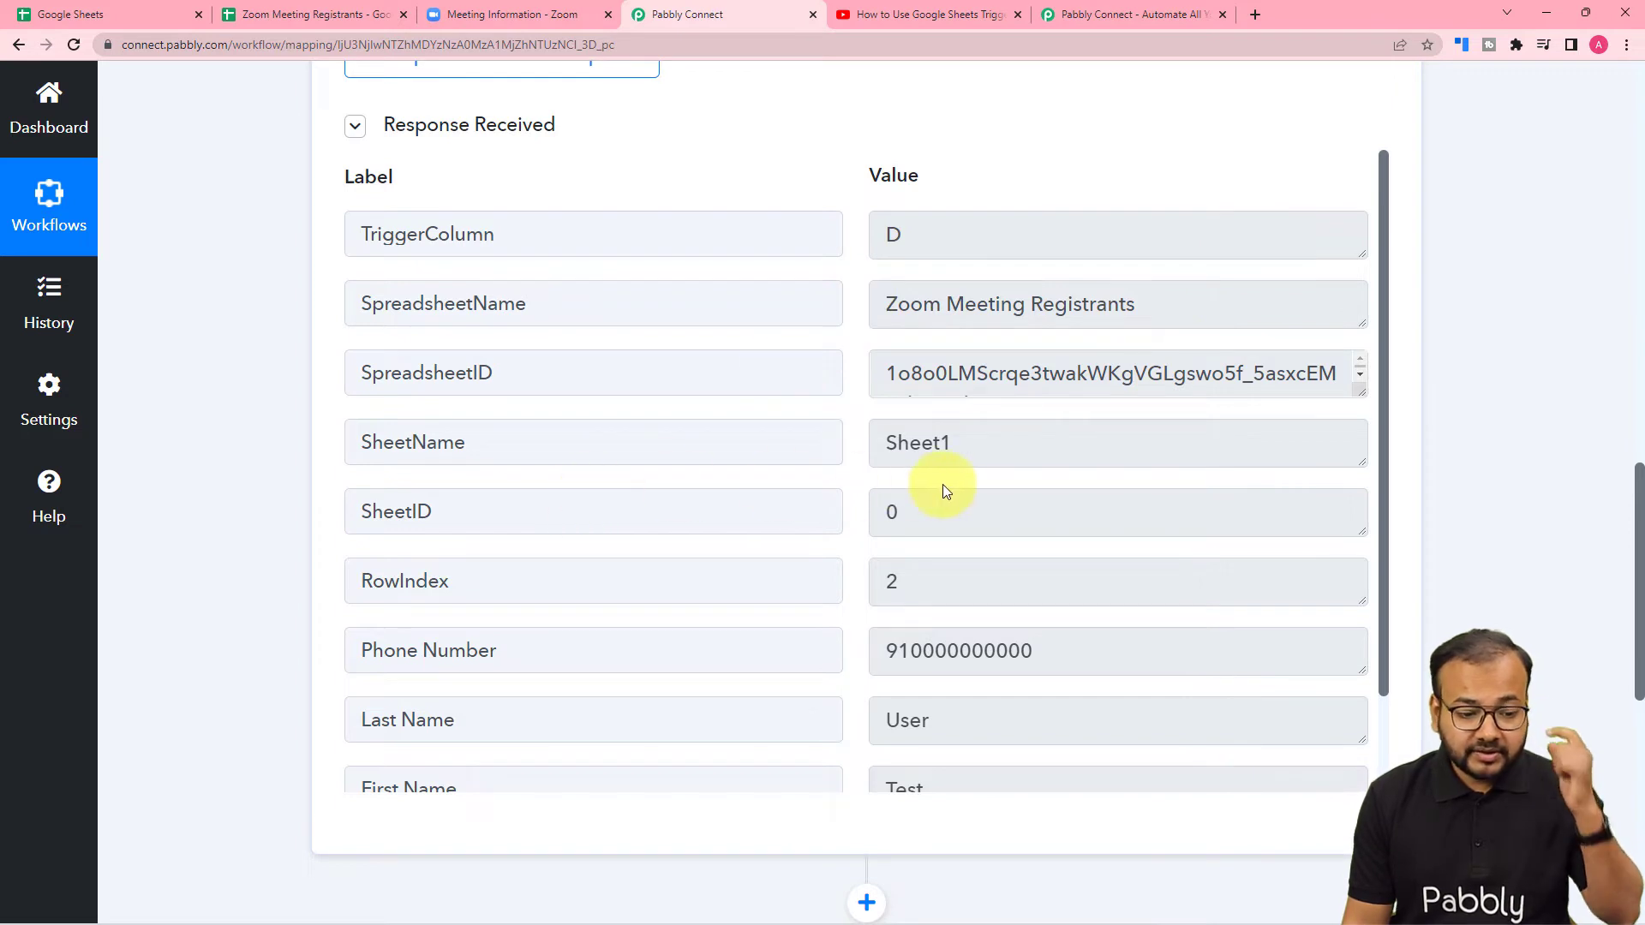
pyautogui.scroll(-2, 783, 498)
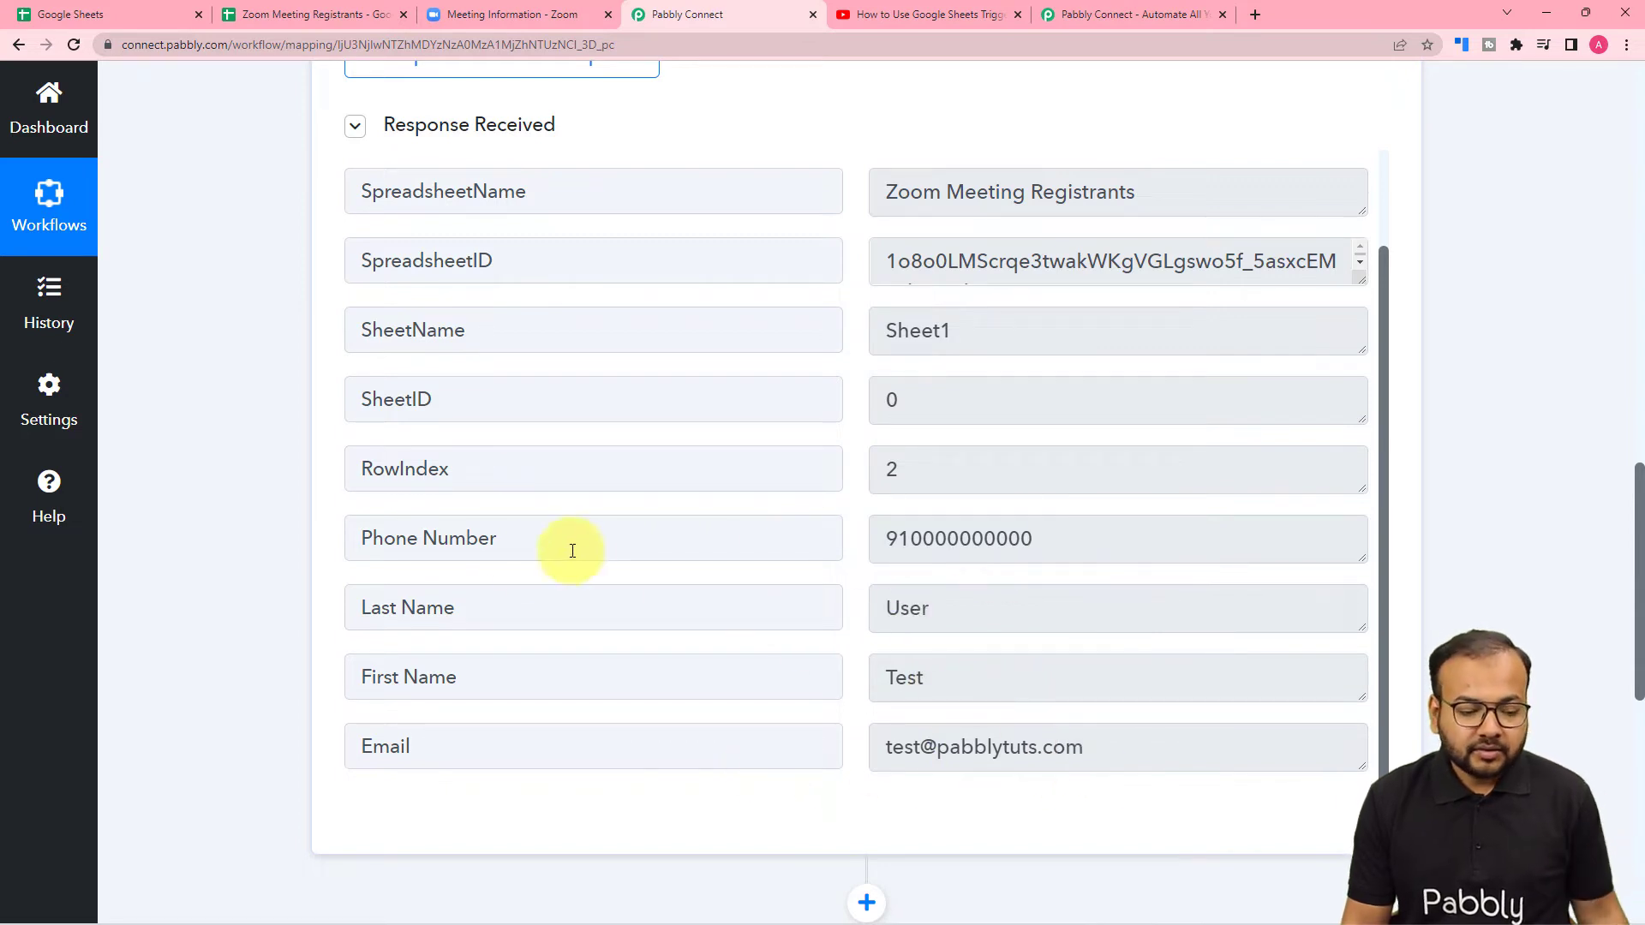
# Step: Return to the Zoom Meeting Registrants spreadsheet, submit the Initial Setup with the webhook URL and trigger column D, and close the dialog
pyautogui.moveTo(292, 906)
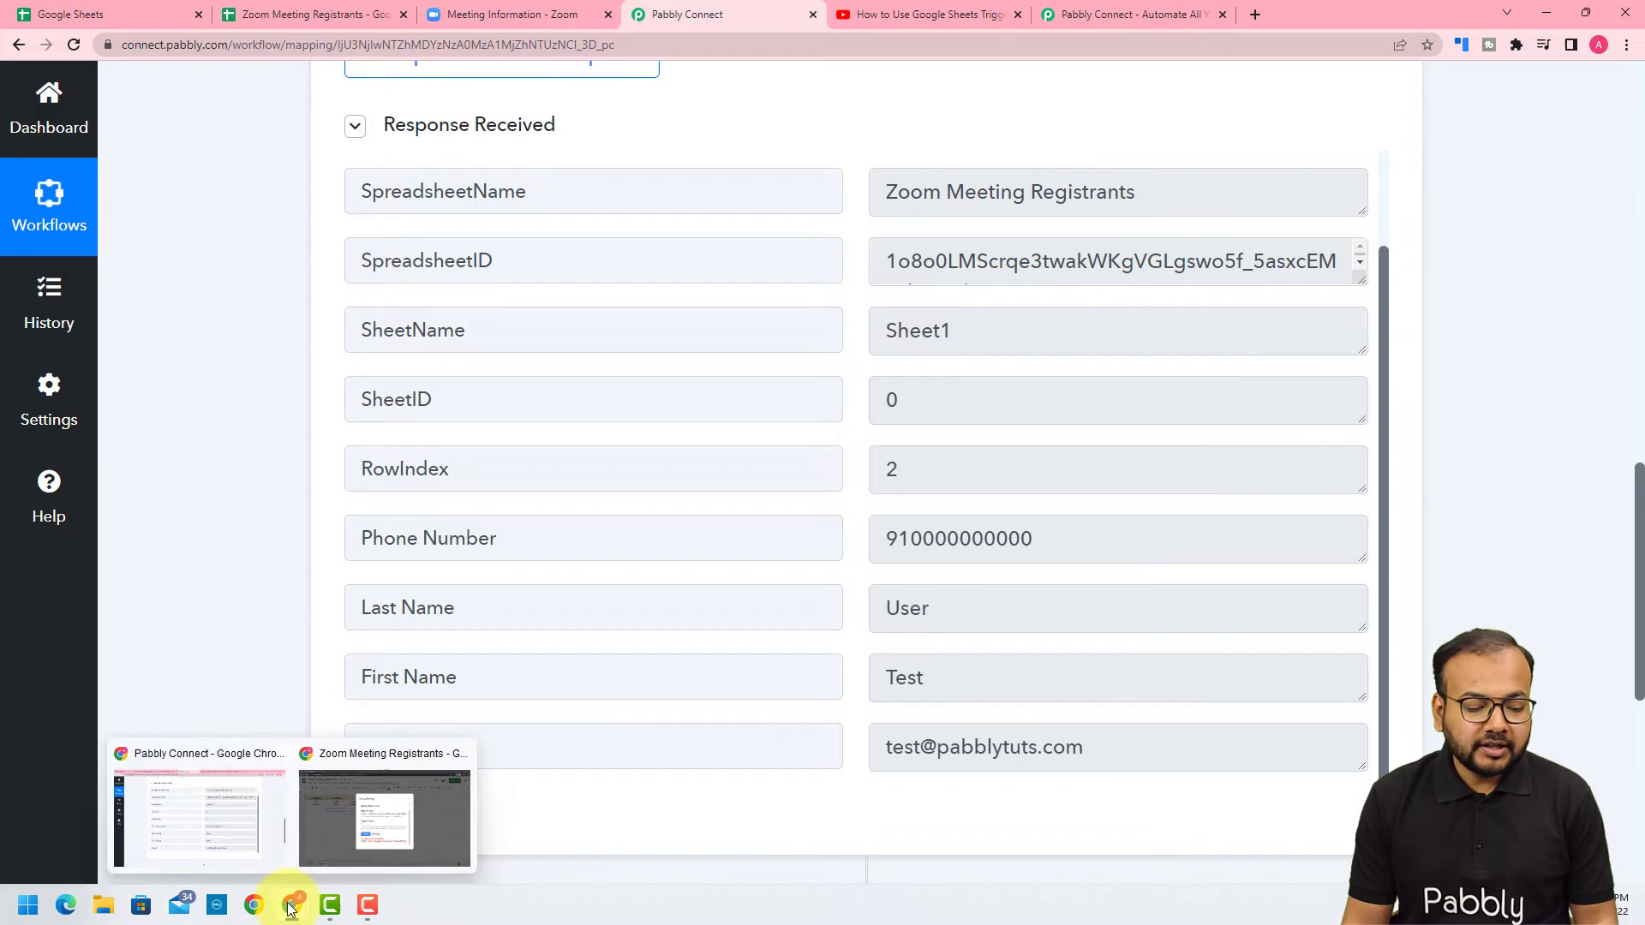
pyautogui.click(347, 836)
pyautogui.click(658, 617)
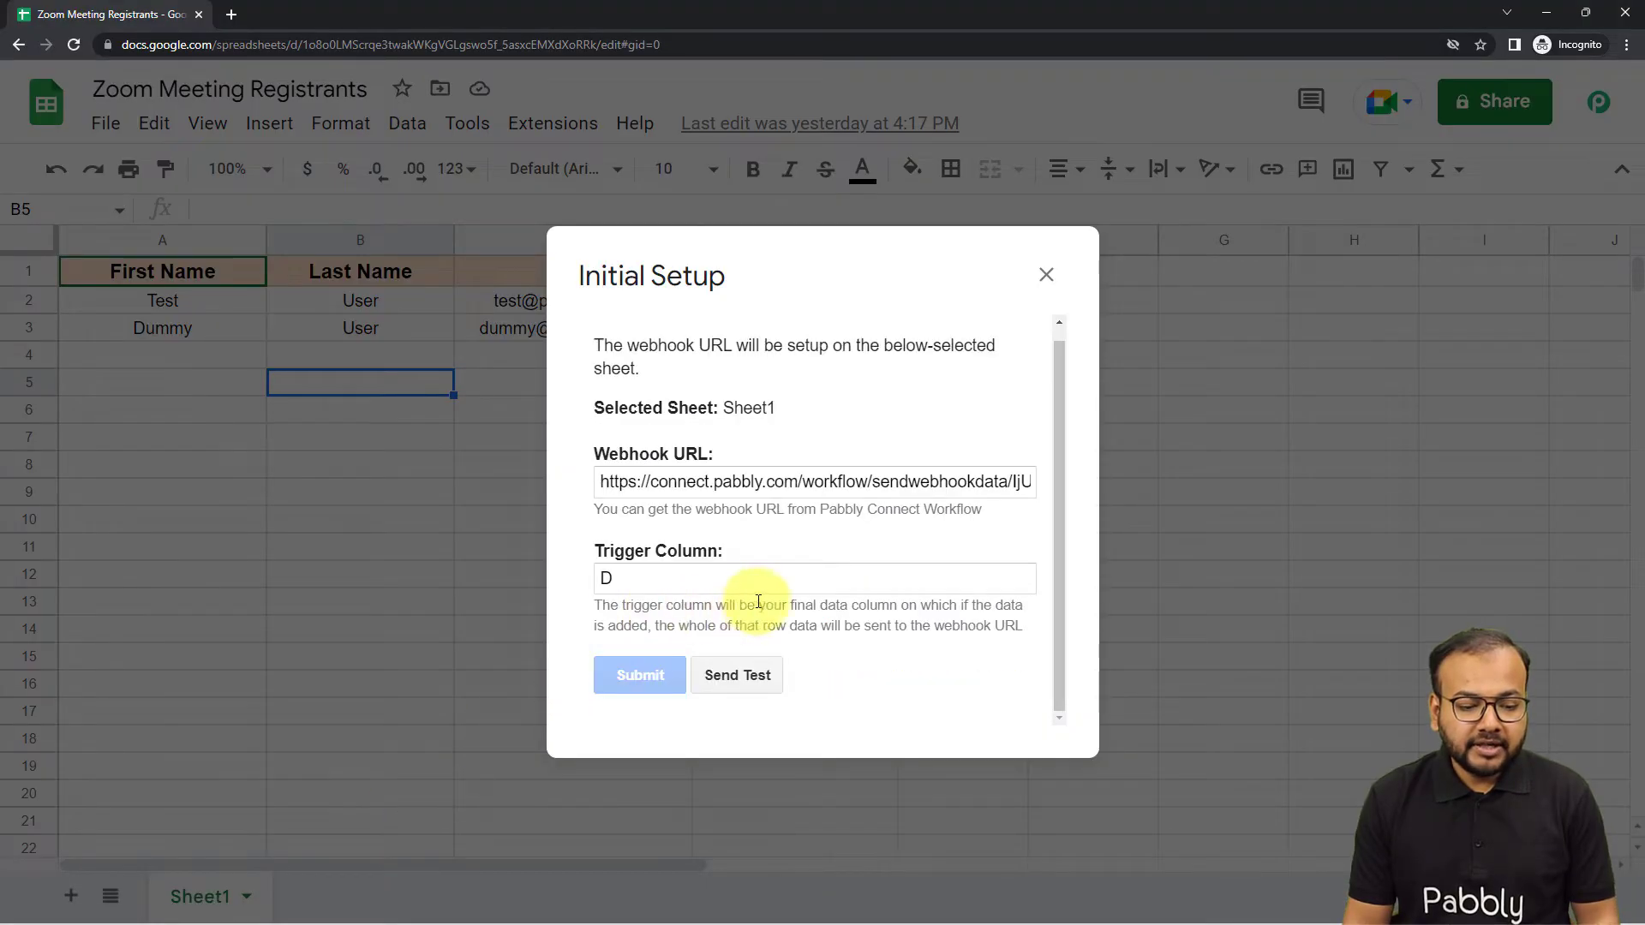
pyautogui.click(1046, 274)
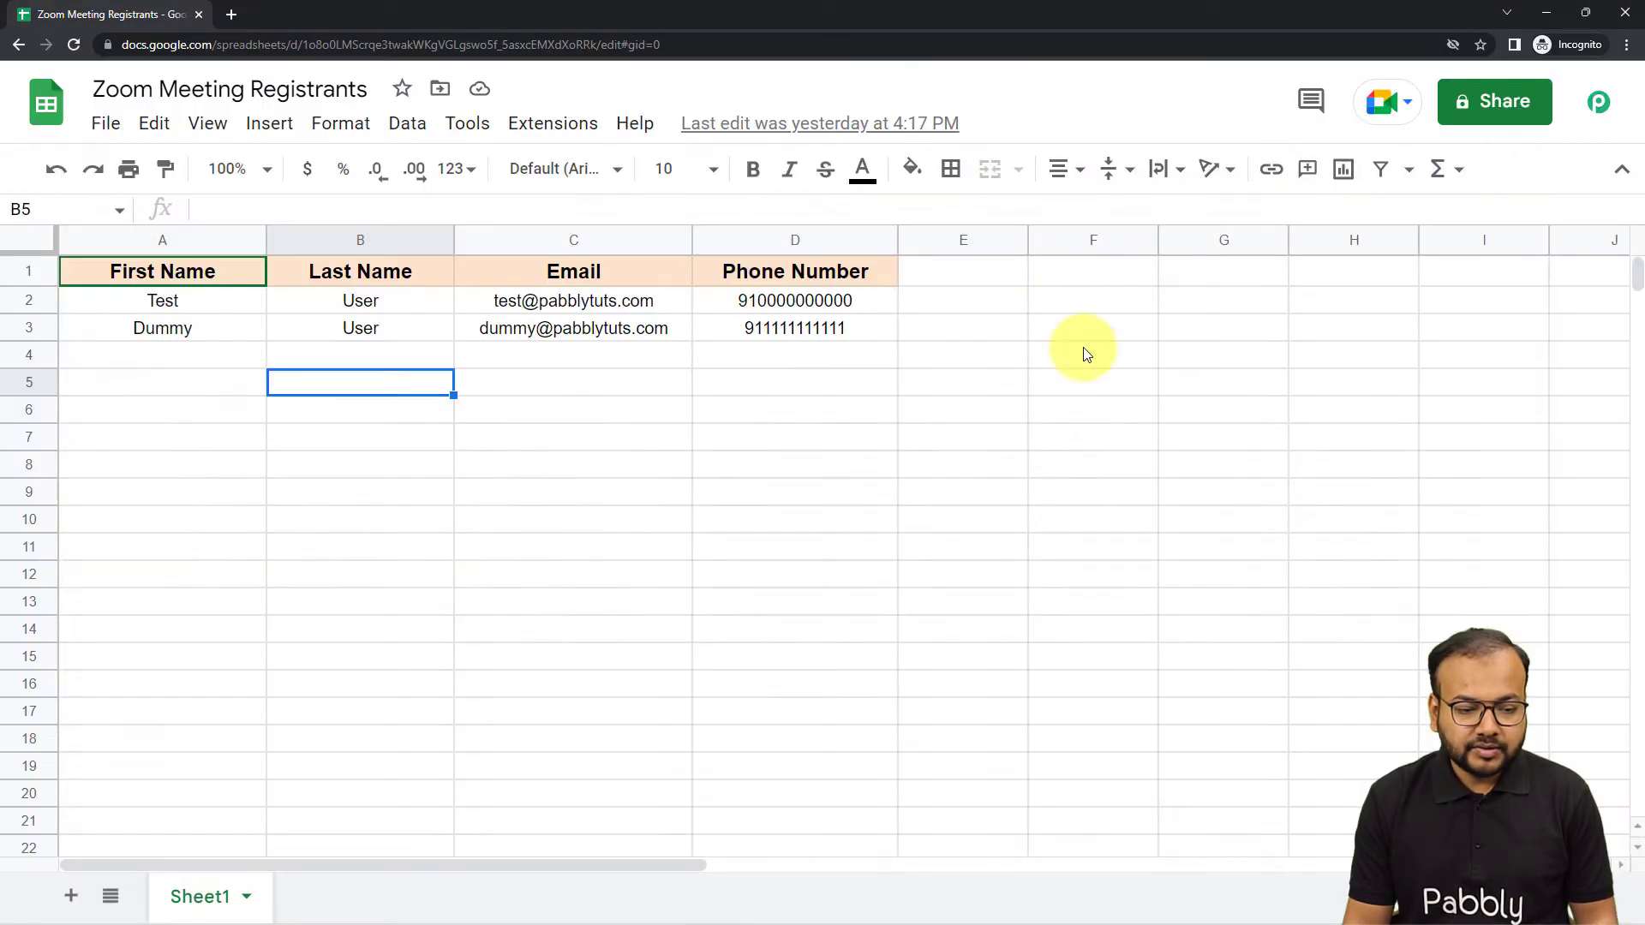
# Step: Check the Send On Event setting of the Pabbly Connect Webhooks add-on in the spreadsheet
pyautogui.click(556, 129)
pyautogui.moveTo(523, 475)
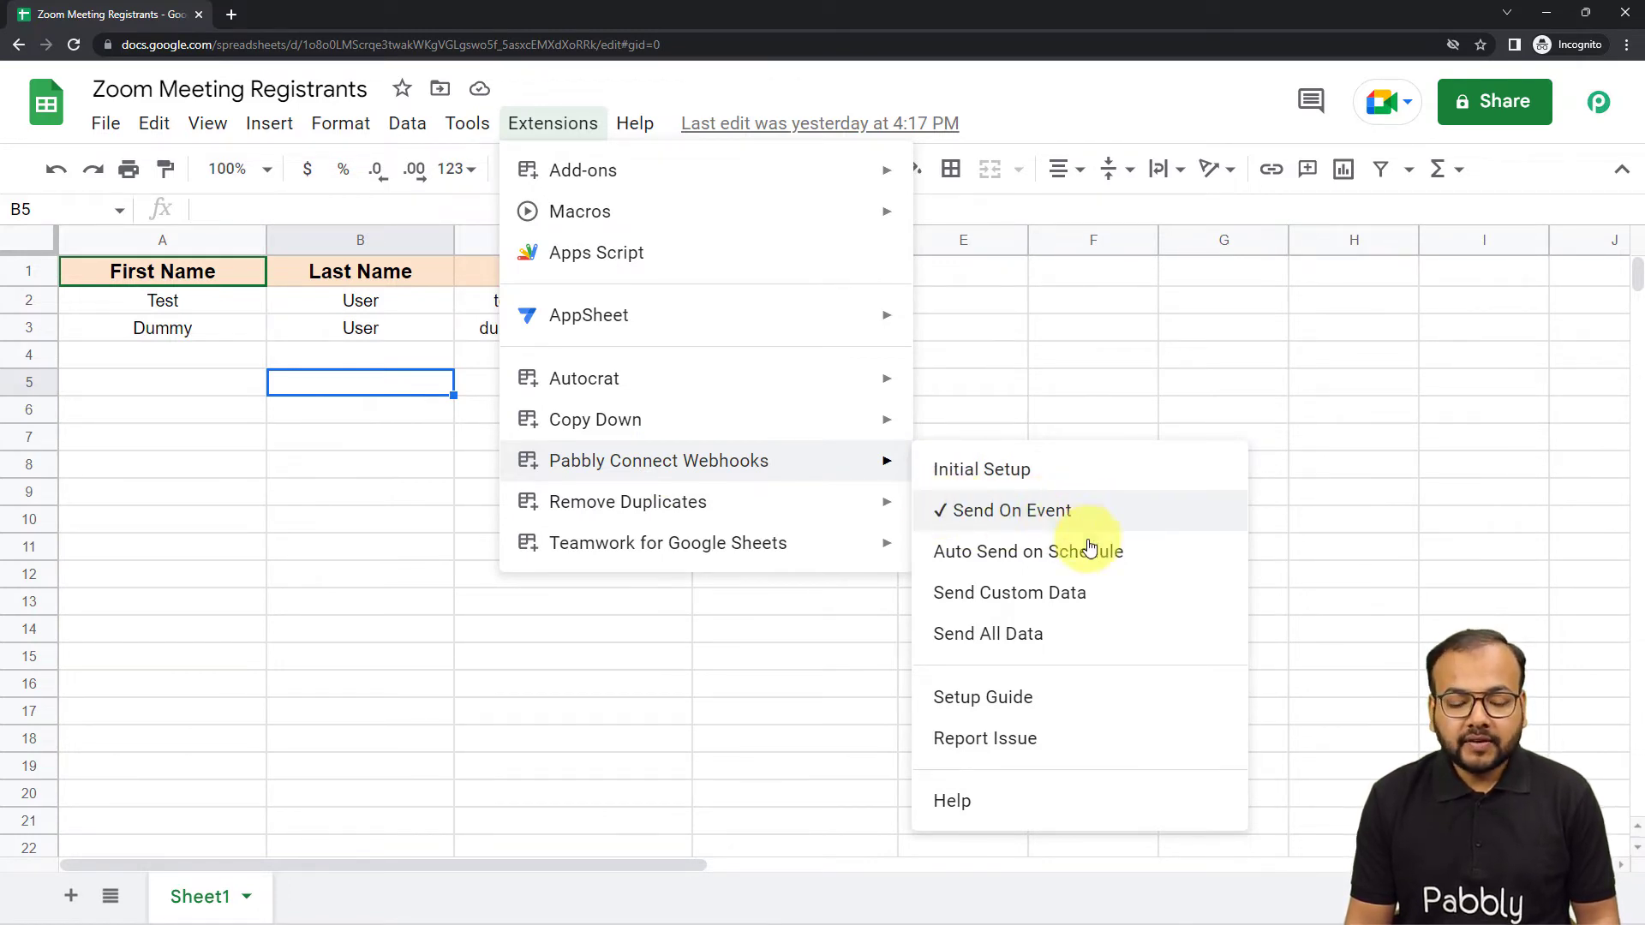
pyautogui.click(1093, 404)
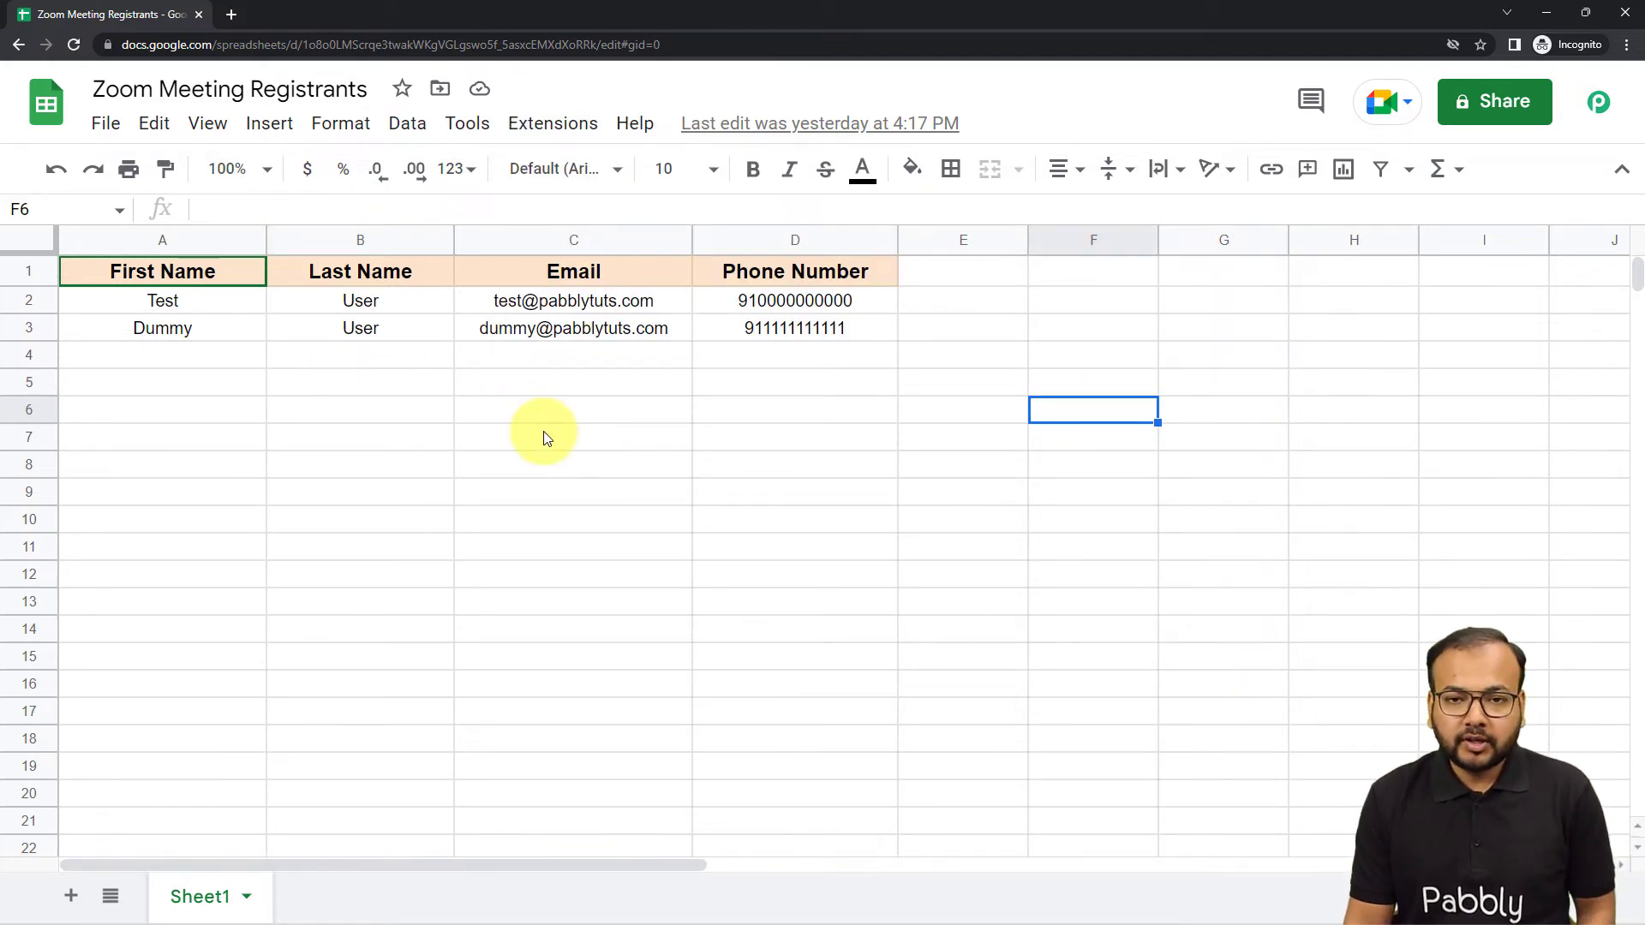
# Step: Go back to the Pabbly Connect workflow, then switch to Zoom and review the Team Meeting's details, registrants and registration options
pyautogui.click(1549, 15)
pyautogui.scroll(-2, 302, 284)
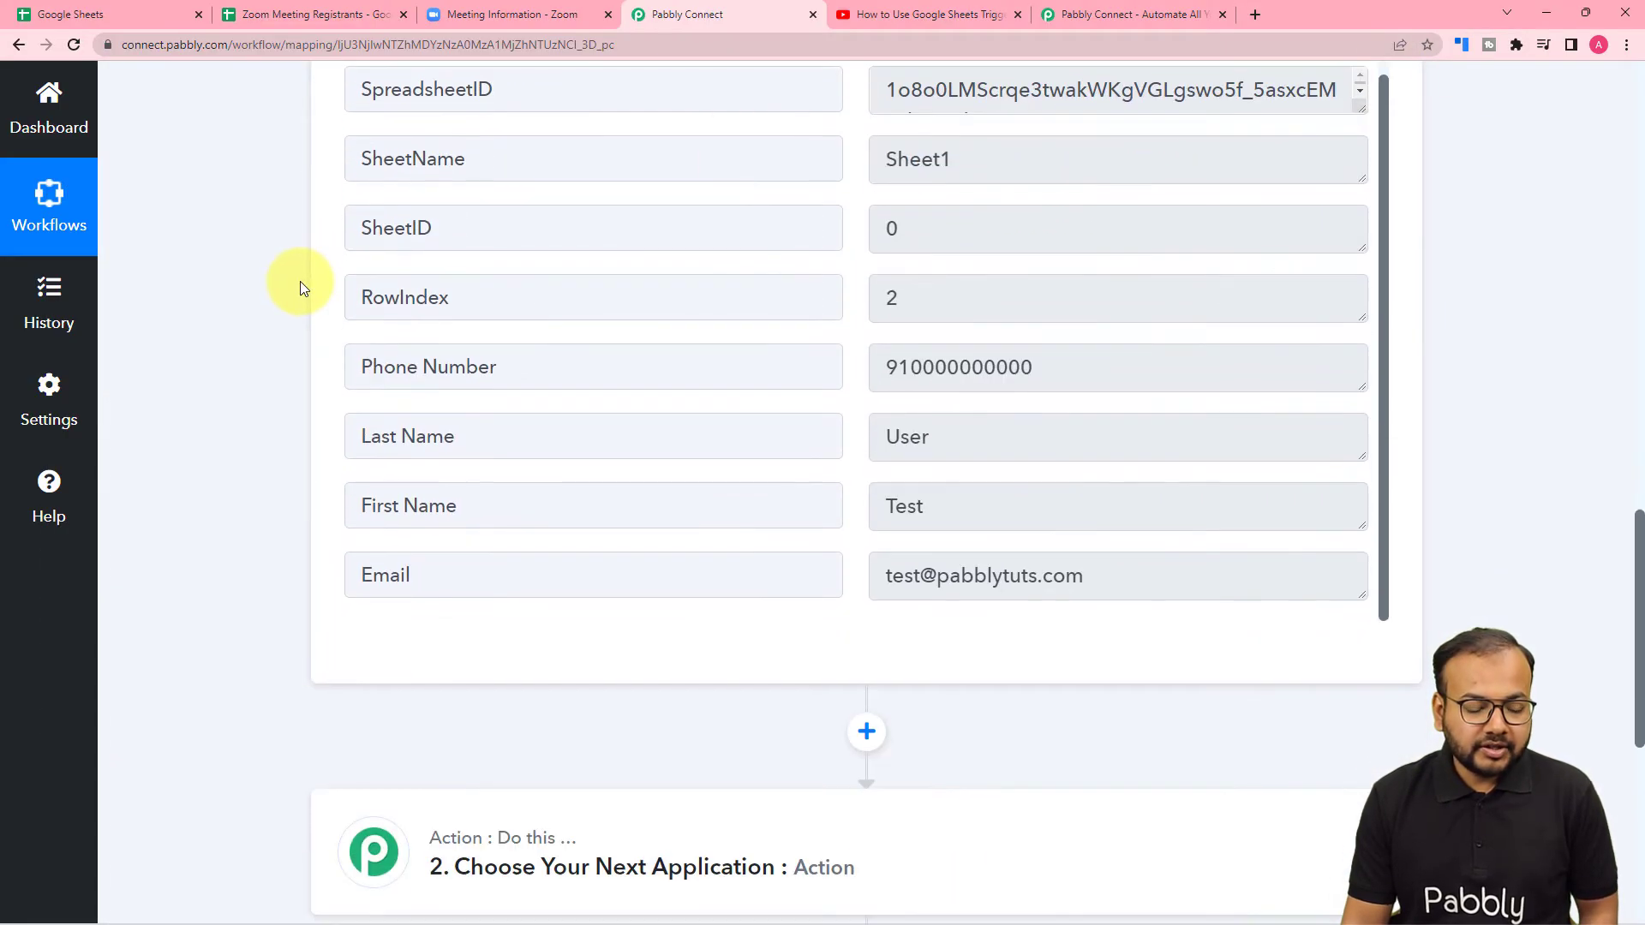
pyautogui.scroll(-2, 300, 286)
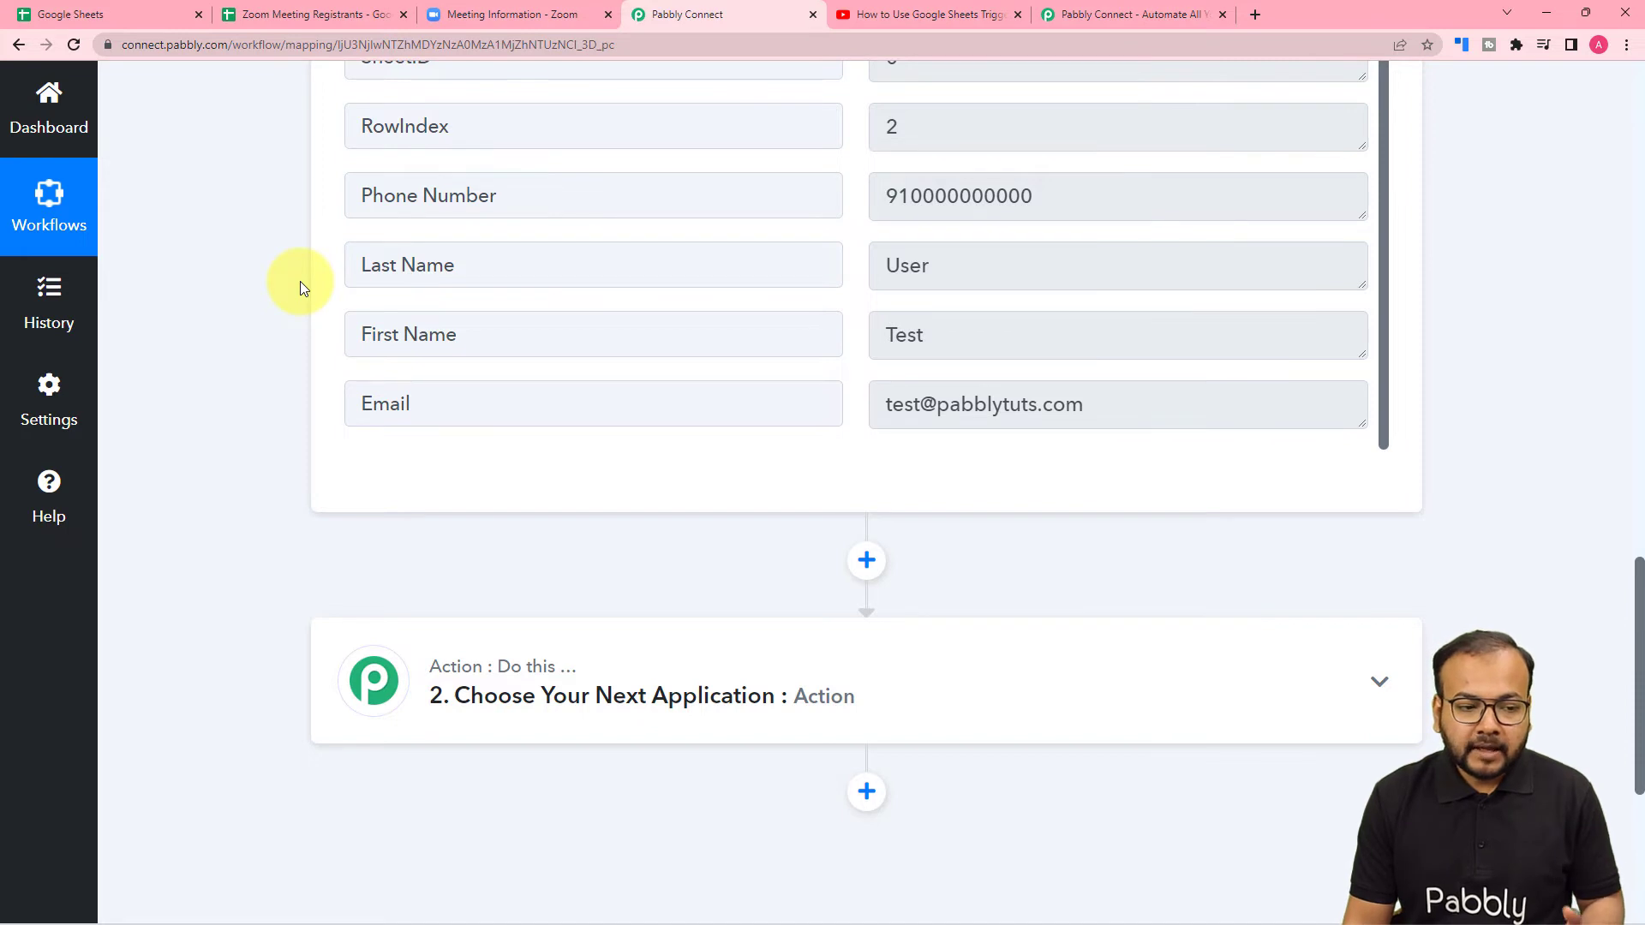
pyautogui.hotkey('ctrl', 'shift', 'Tab')
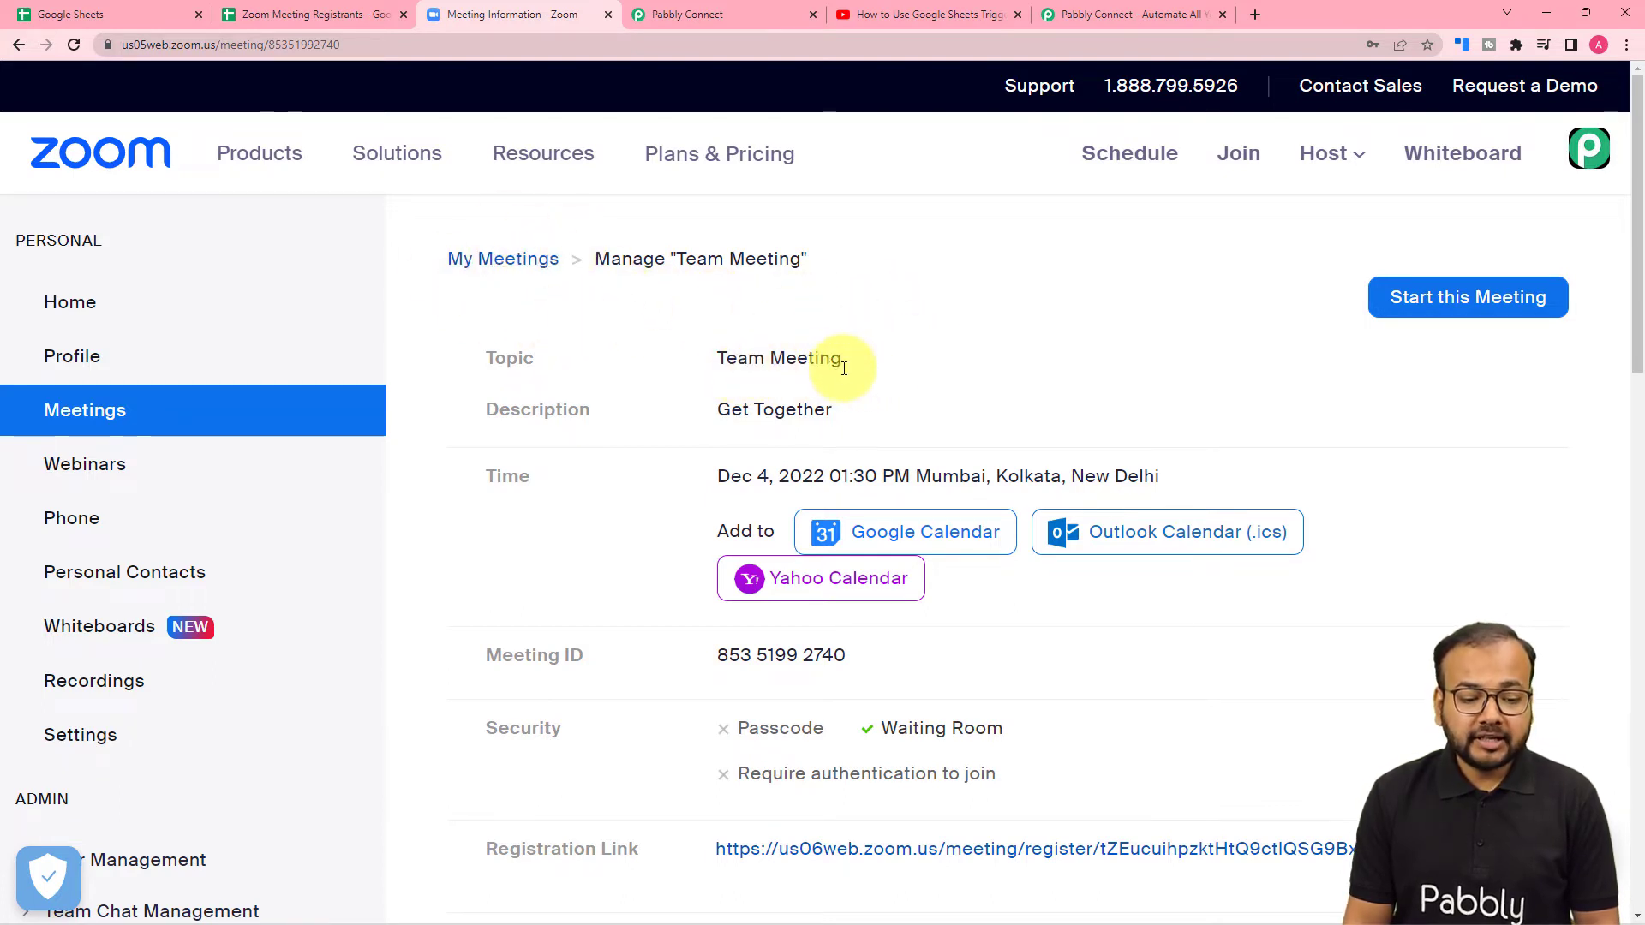
pyautogui.scroll(-1, 830, 351)
pyautogui.scroll(-4, 675, 459)
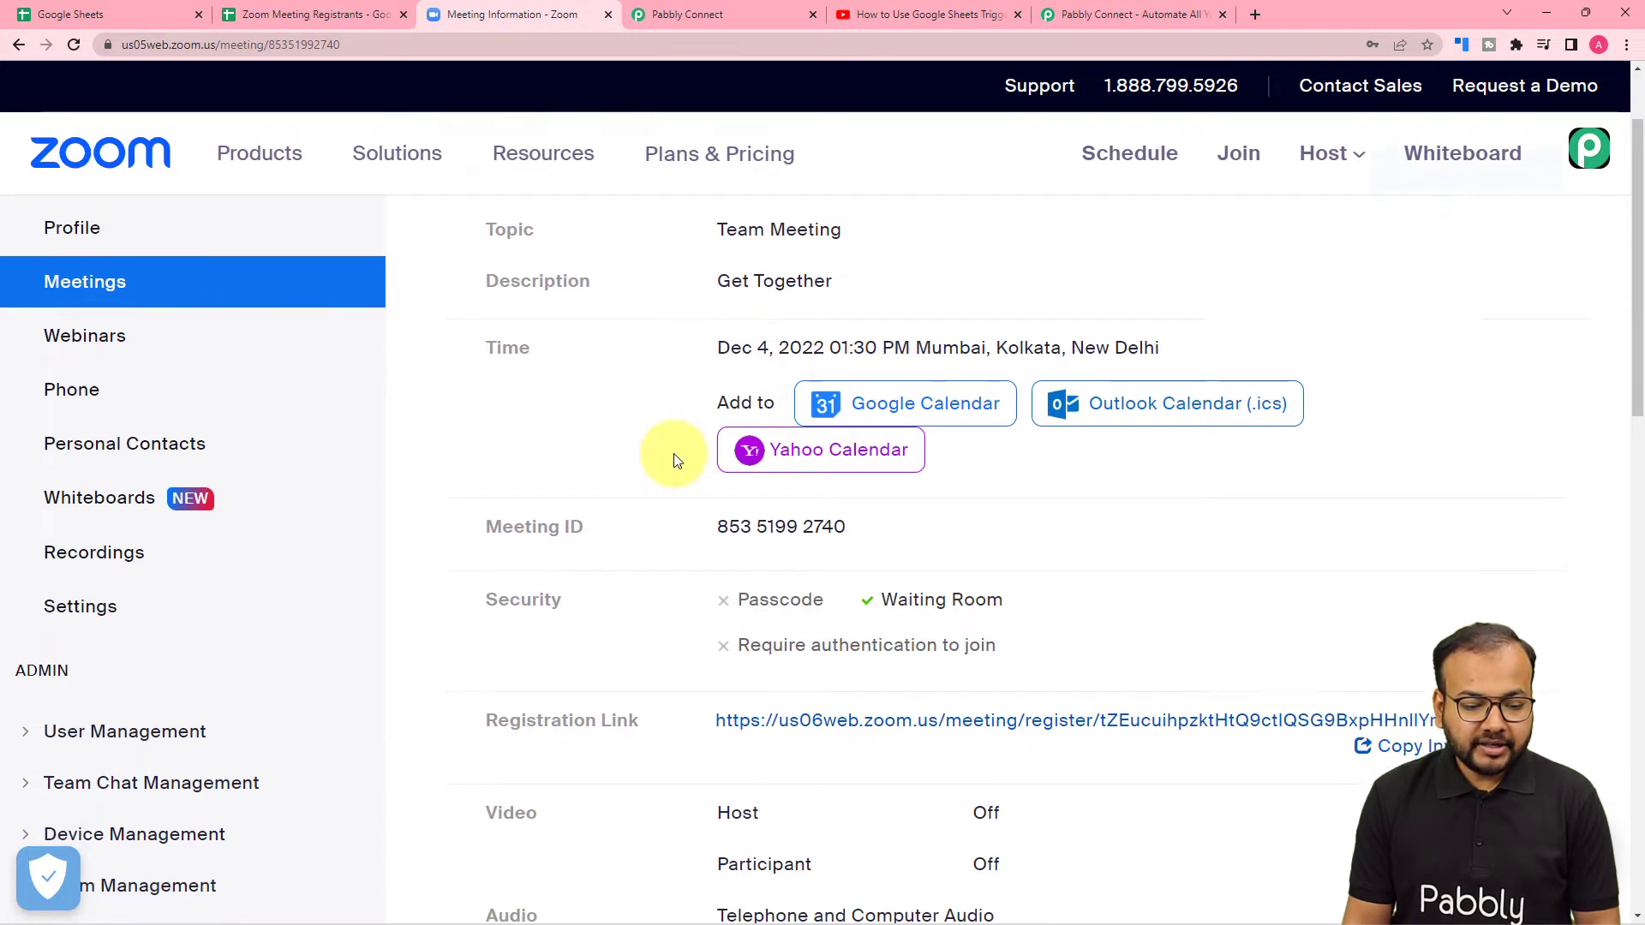
pyautogui.scroll(-1, 674, 459)
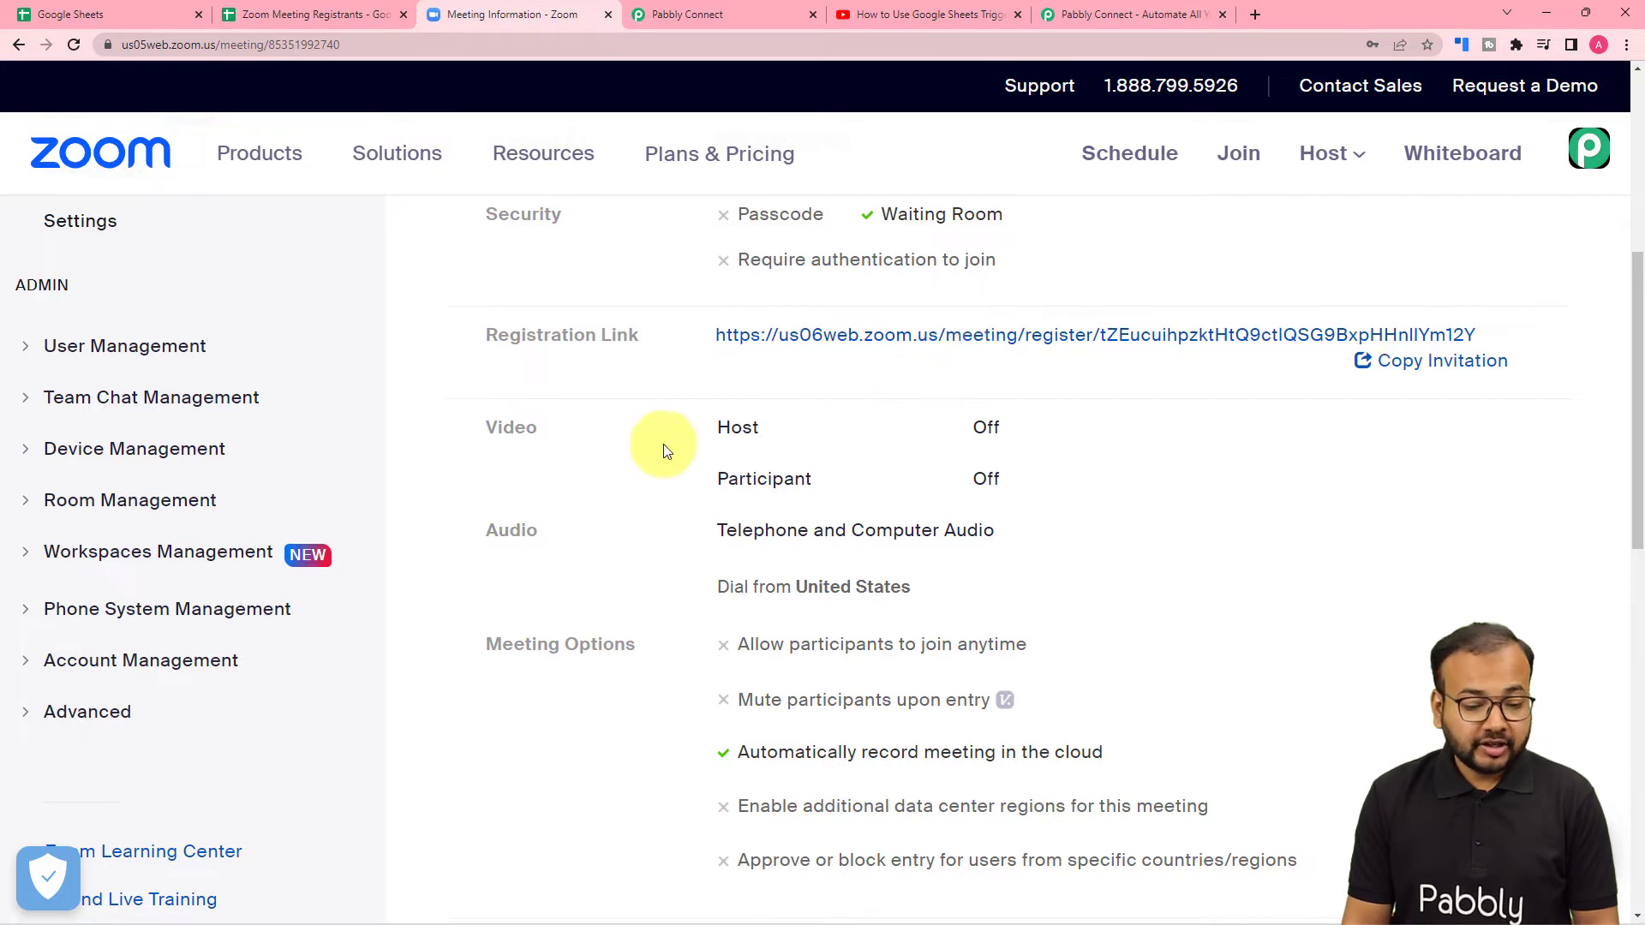
pyautogui.scroll(-3, 660, 445)
pyautogui.scroll(-1, 660, 451)
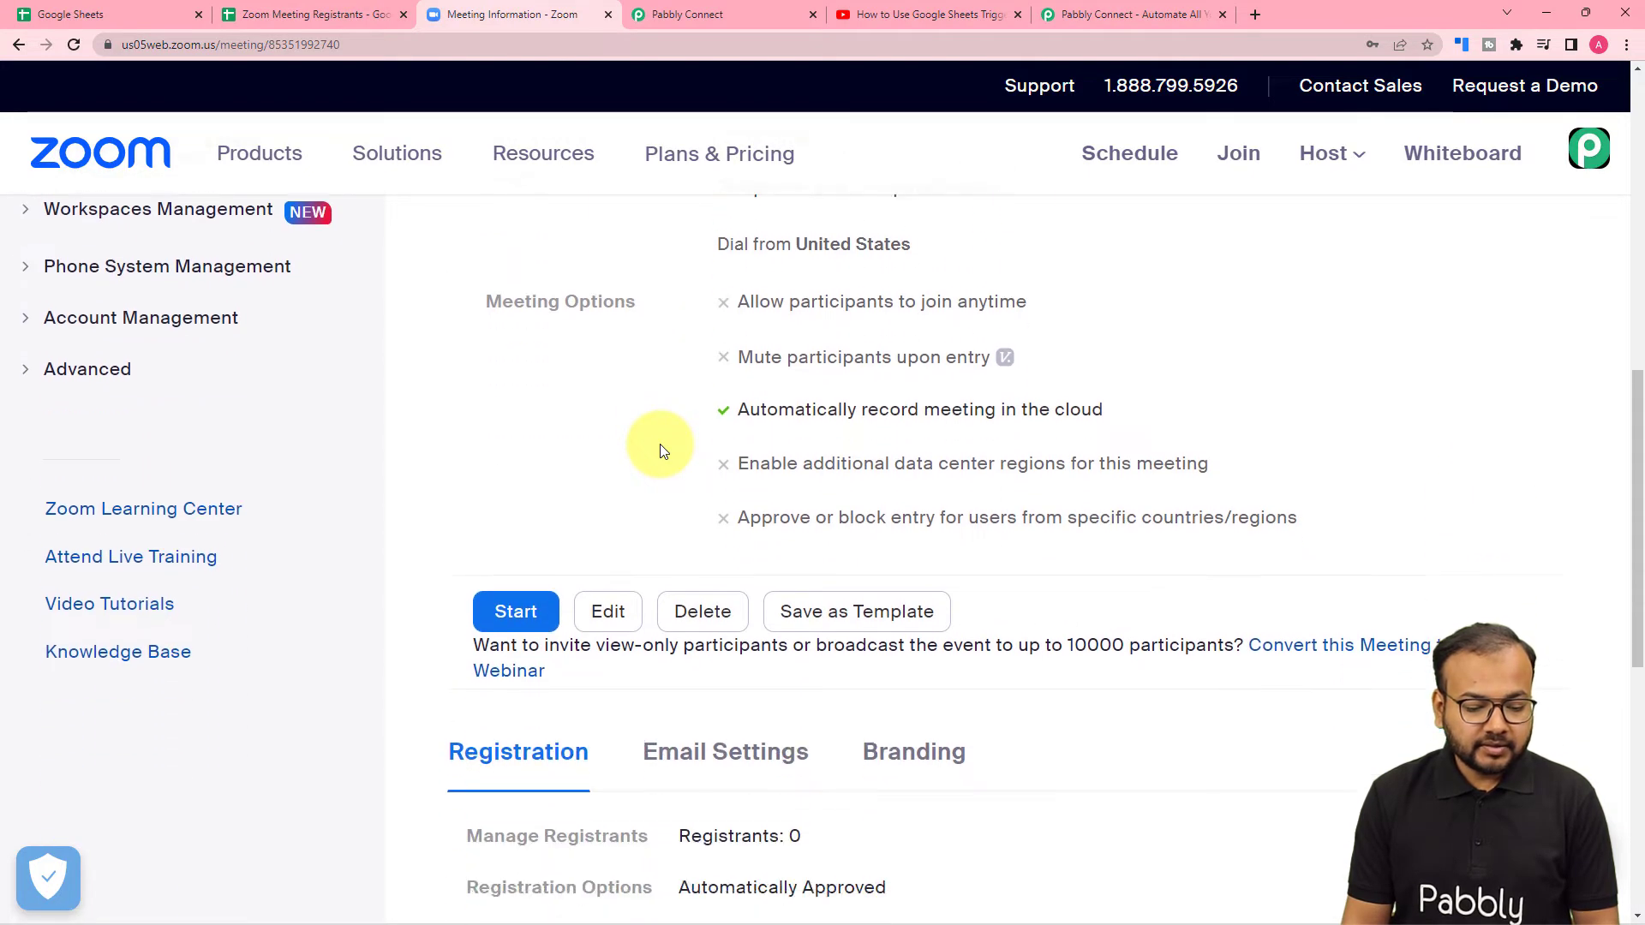
pyautogui.scroll(-3, 660, 451)
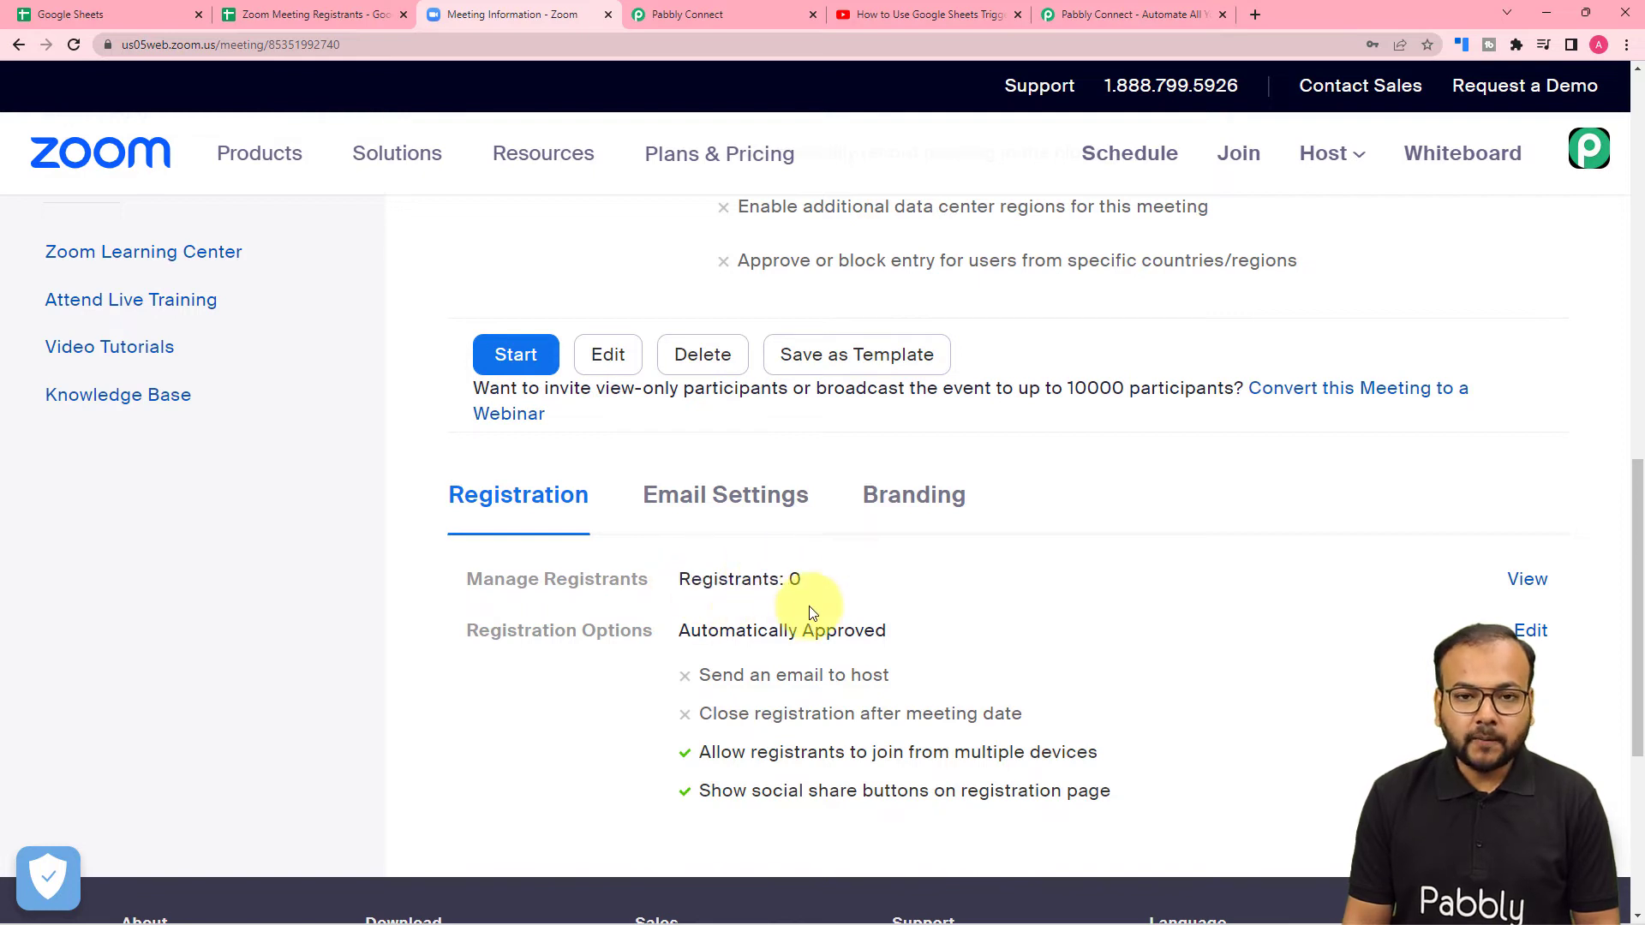
# Step: In the Pabbly Connect workflow, set the action app to Zoom with the Add Meeting Registrant action event
pyautogui.click(775, 5)
pyautogui.scroll(-3, 416, 423)
pyautogui.click(508, 459)
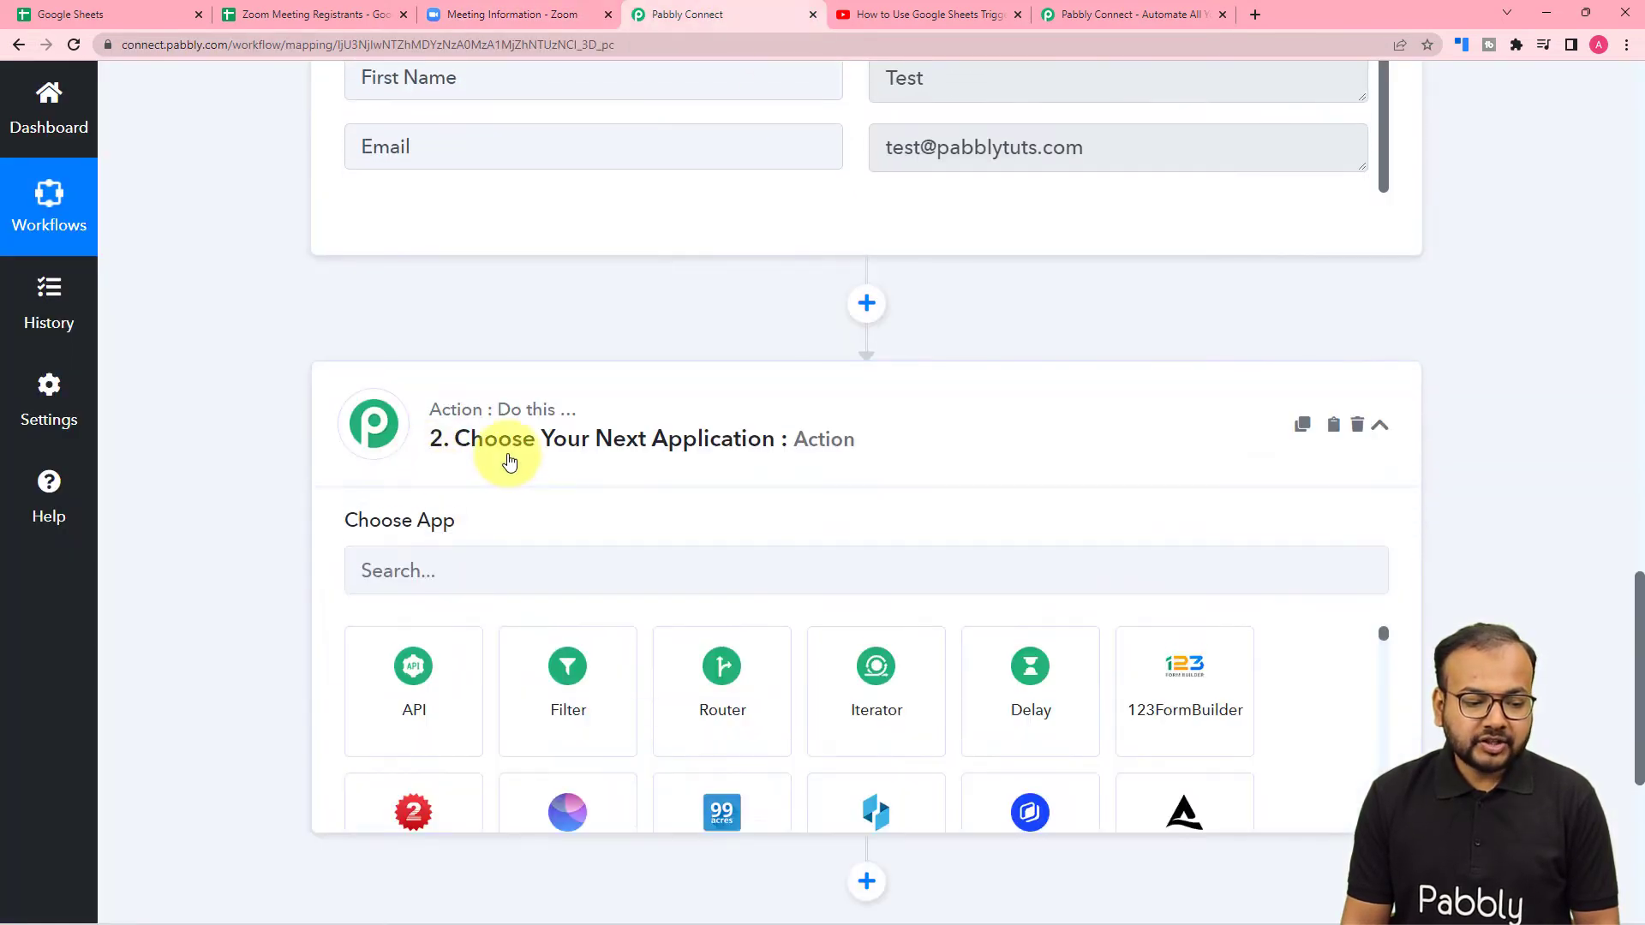
pyautogui.scroll(-2, 509, 461)
pyautogui.click(522, 406)
pyautogui.write('z')
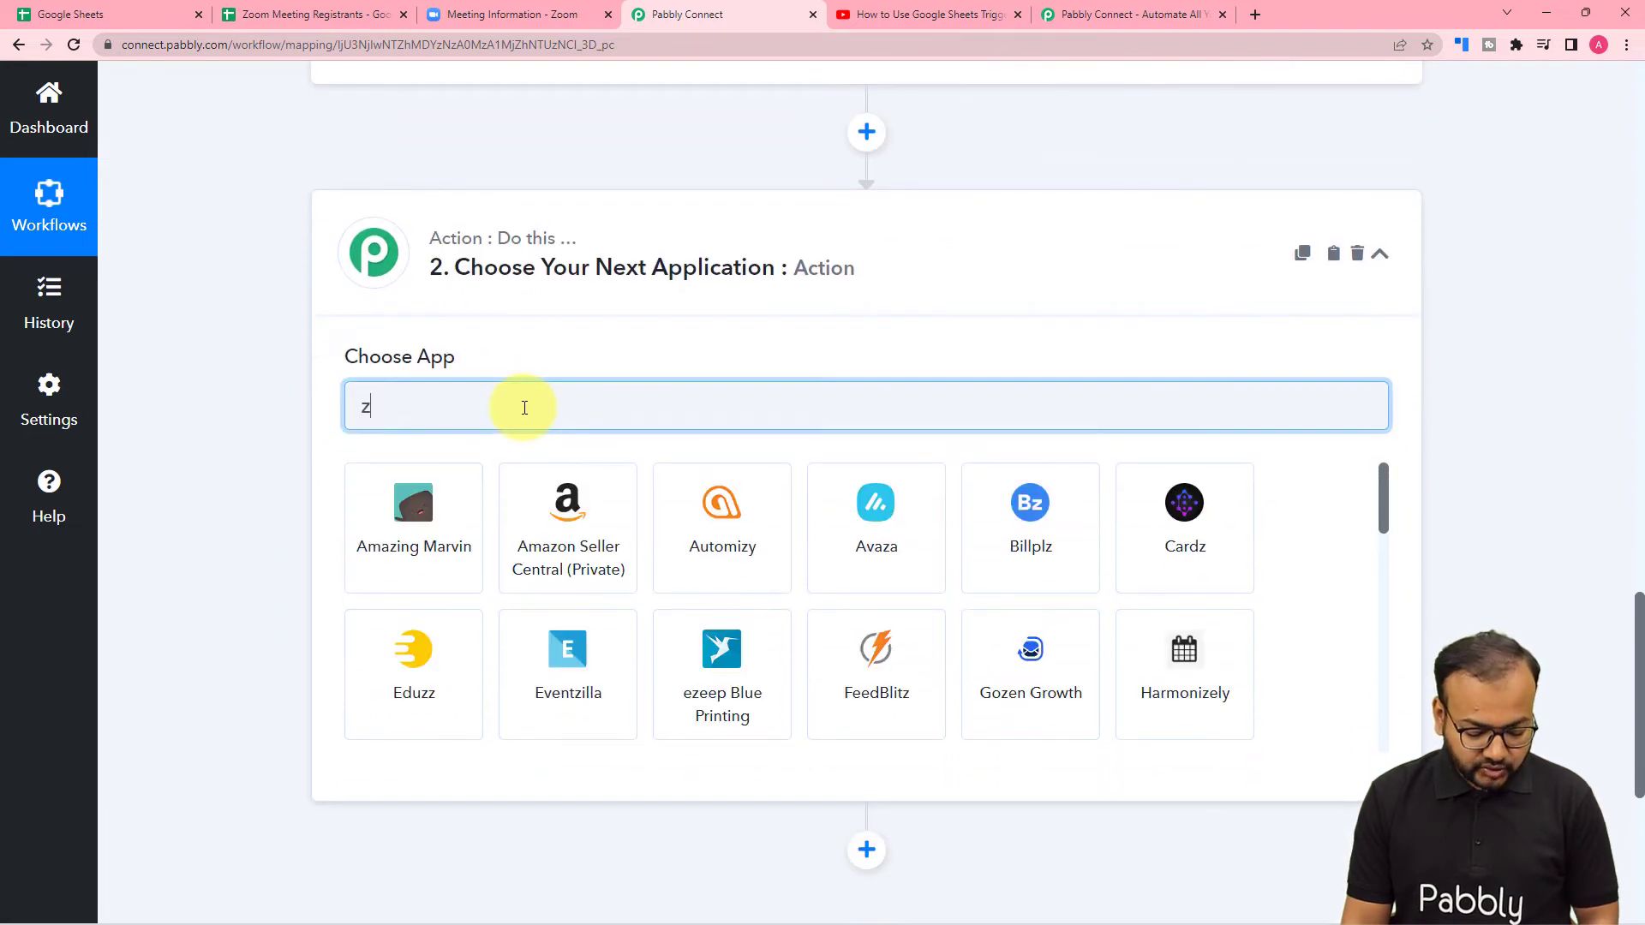
pyautogui.write('oo,')
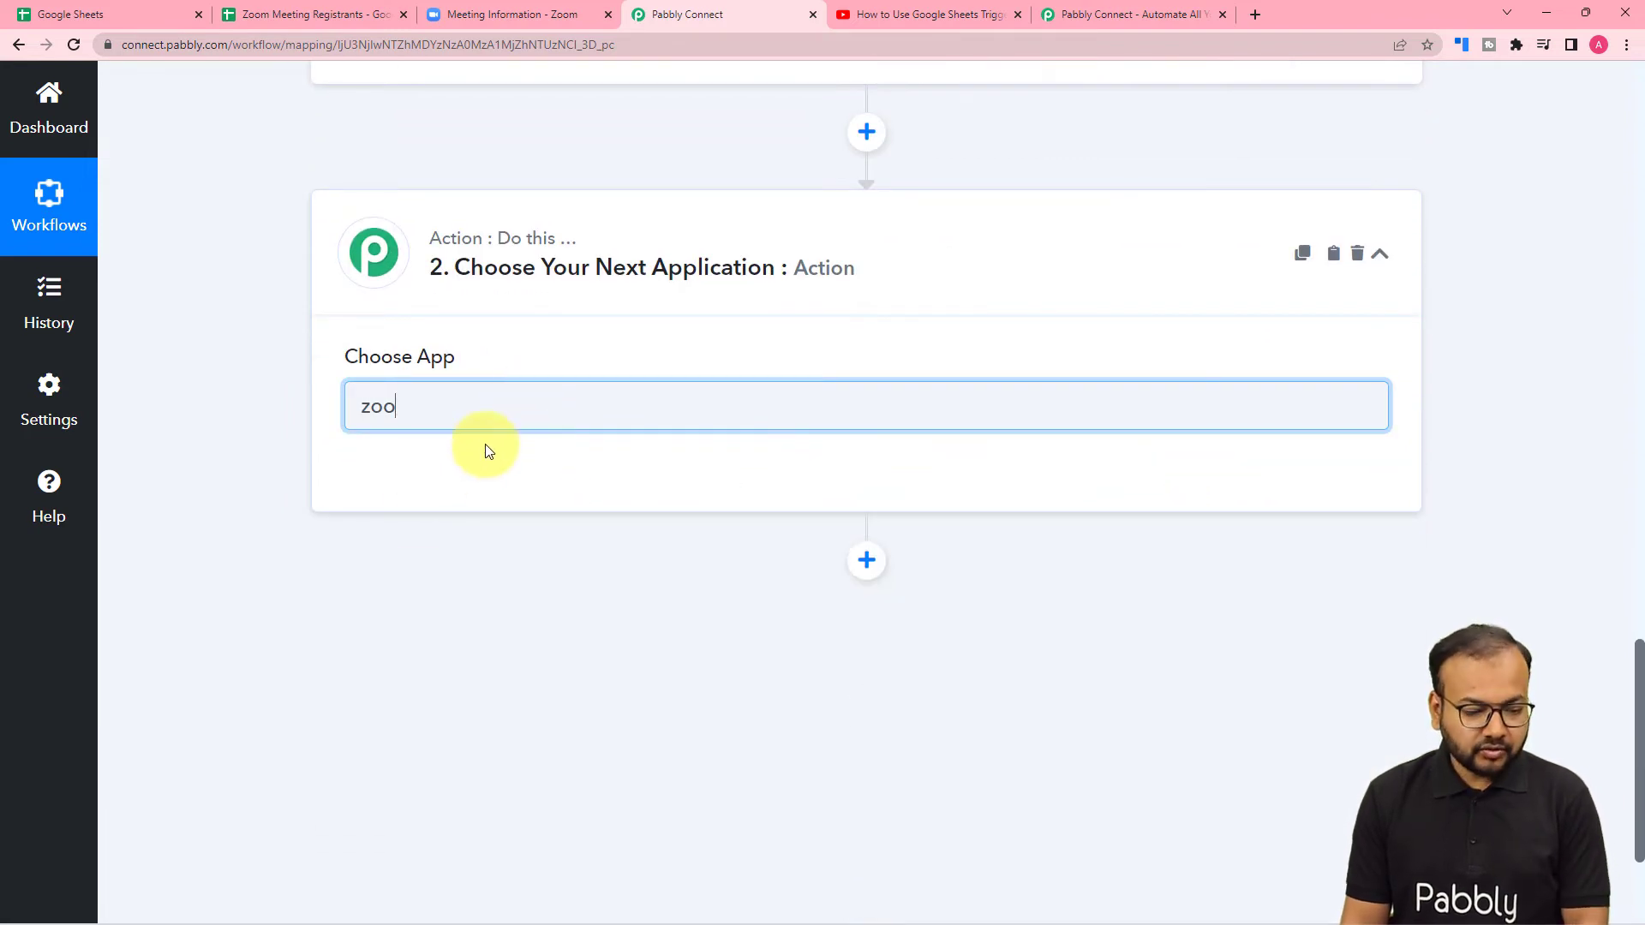
pyautogui.click(399, 548)
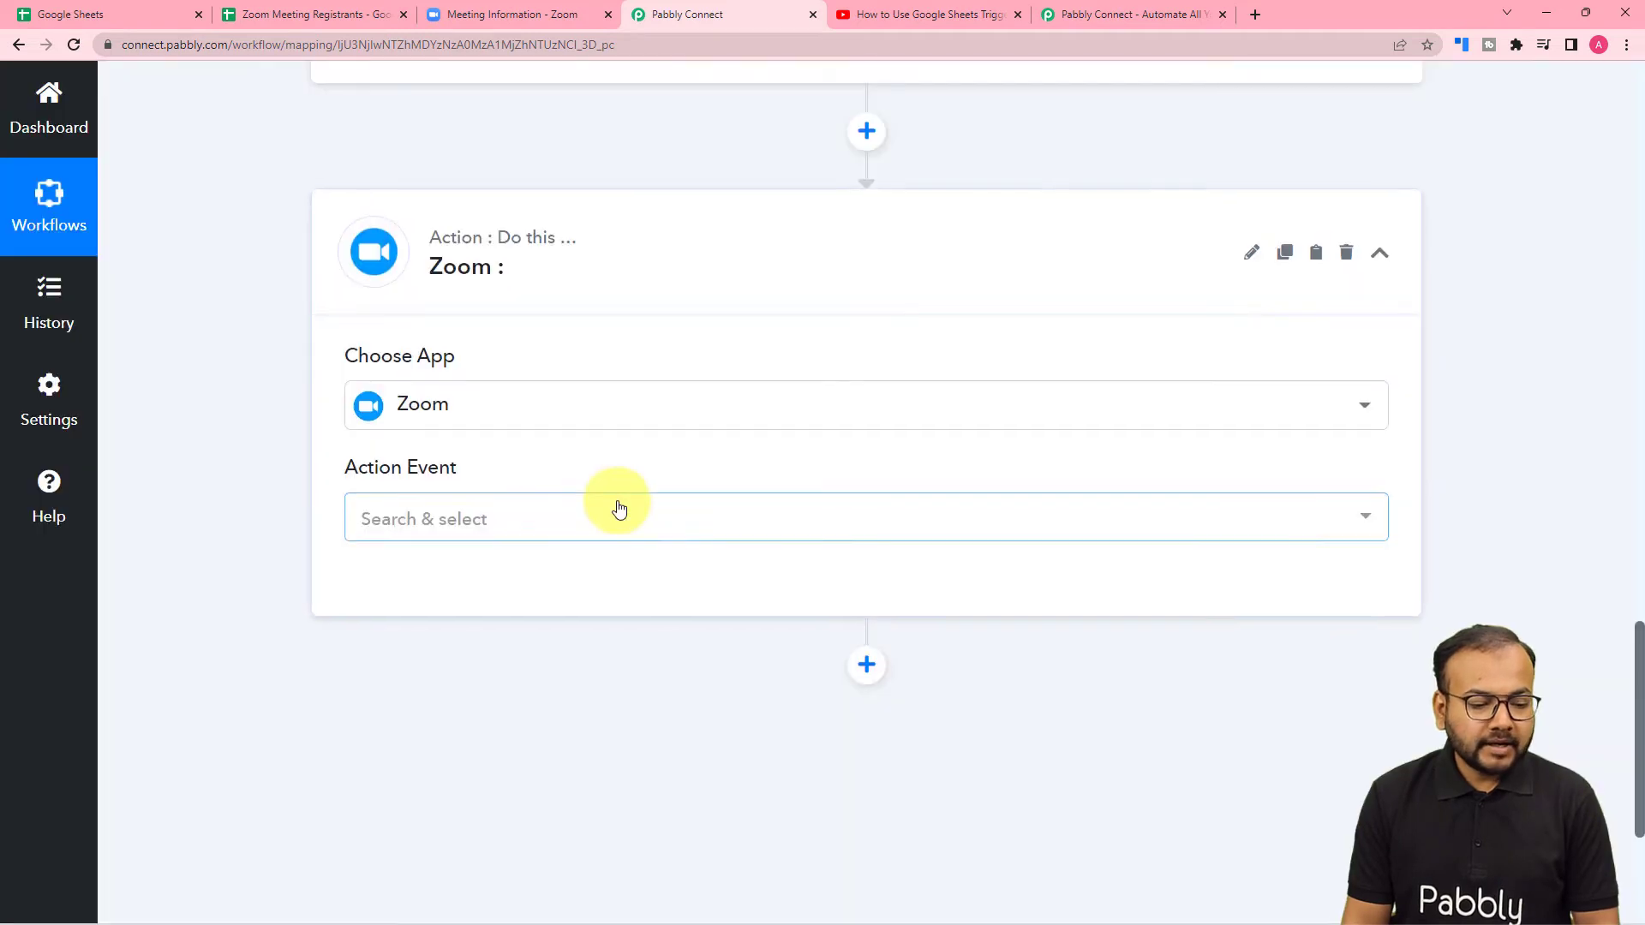
pyautogui.scroll(-1, 617, 503)
pyautogui.click(607, 441)
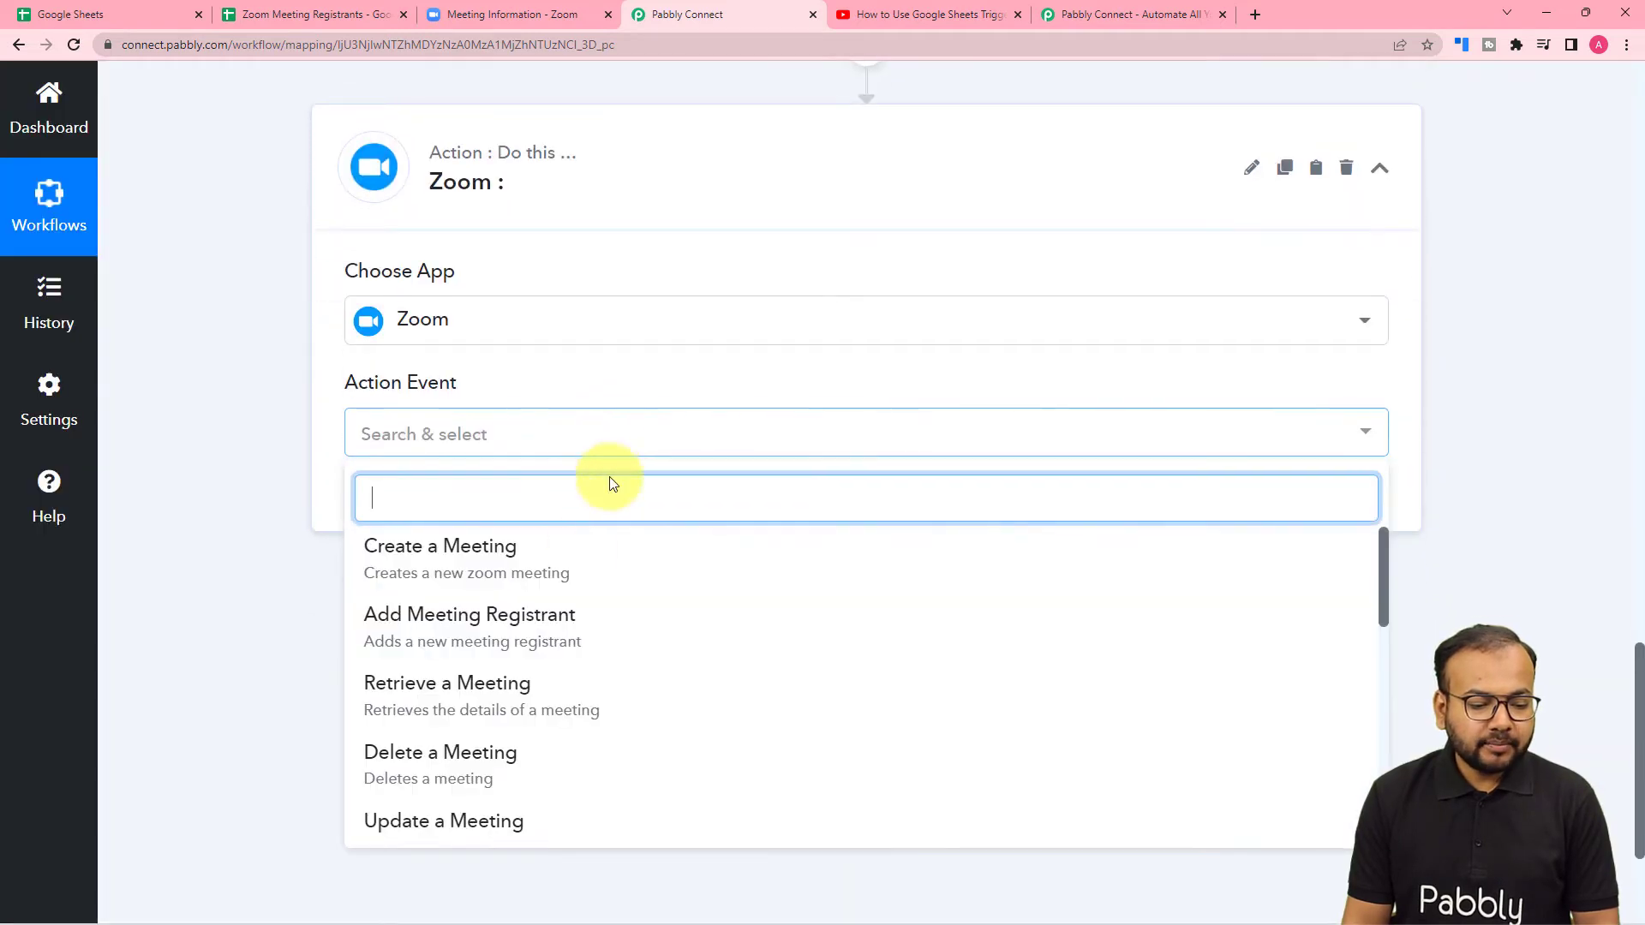
pyautogui.click(504, 623)
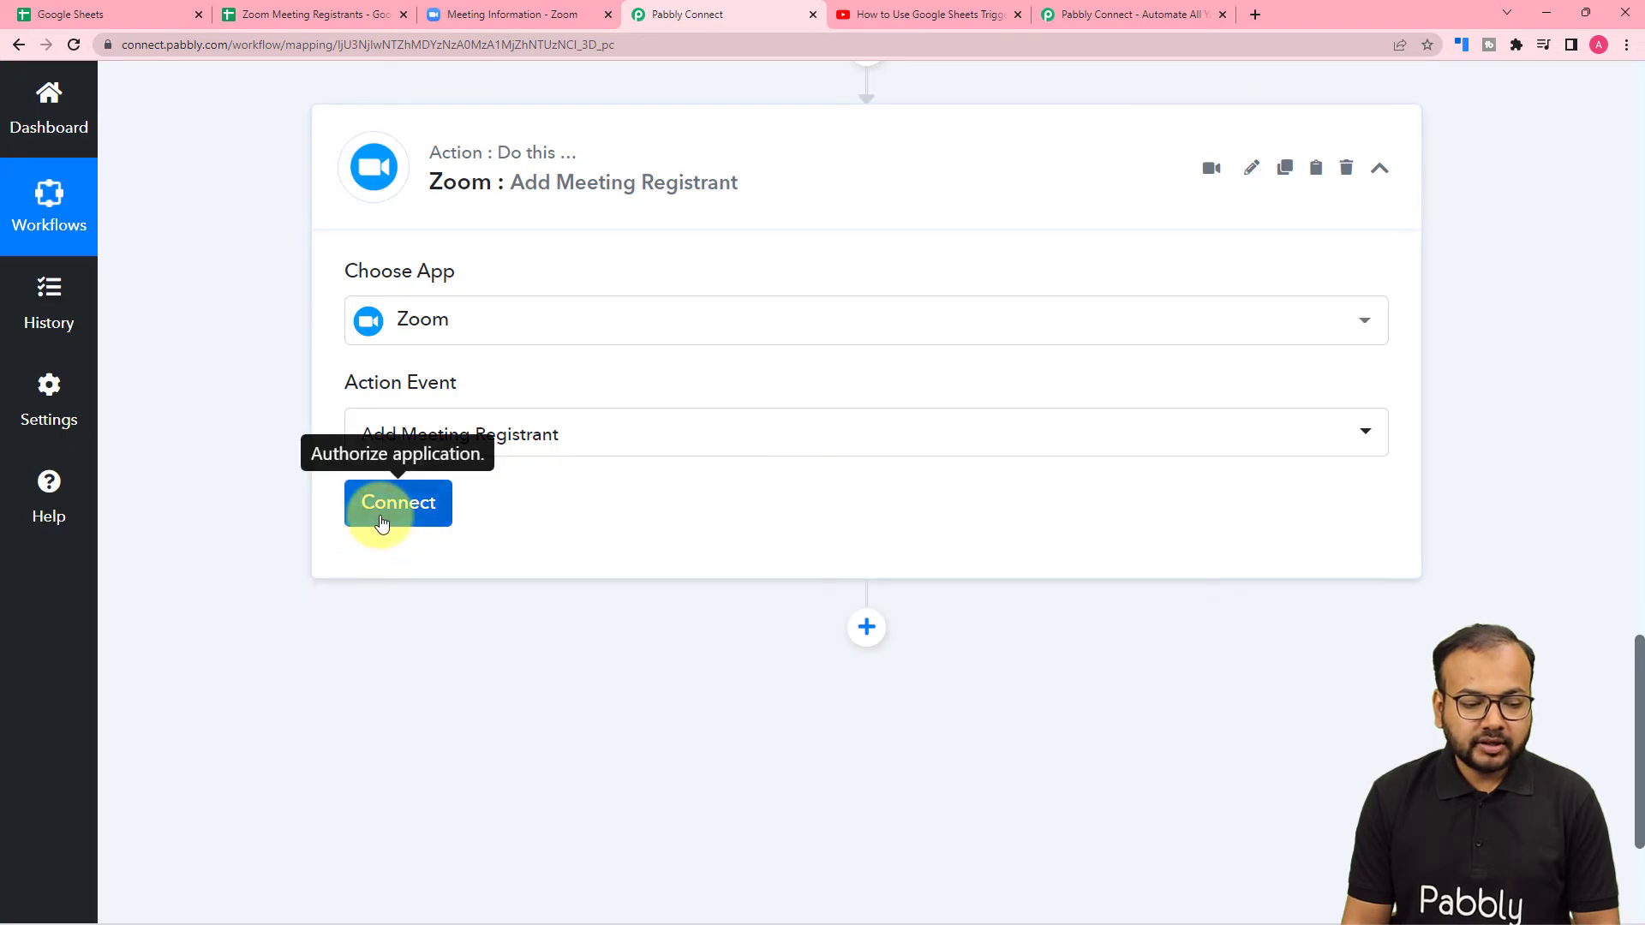
# Step: Authorize Zoom for the Add Meeting Registrant action by adding a new connection
pyautogui.click(382, 523)
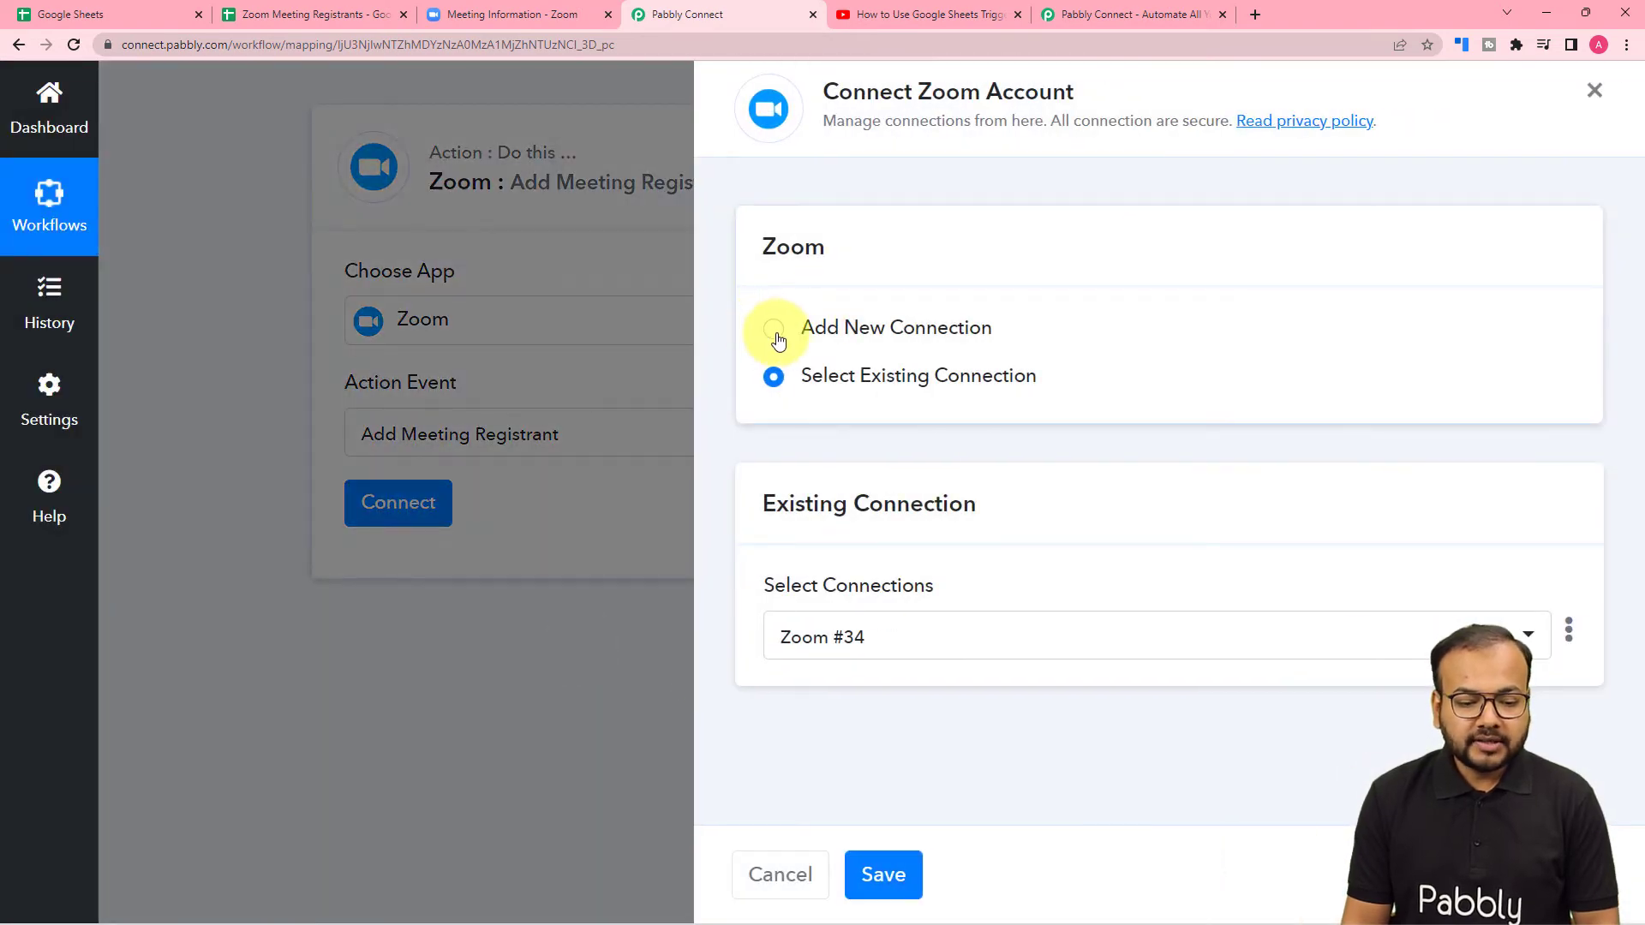
pyautogui.click(775, 331)
pyautogui.click(876, 601)
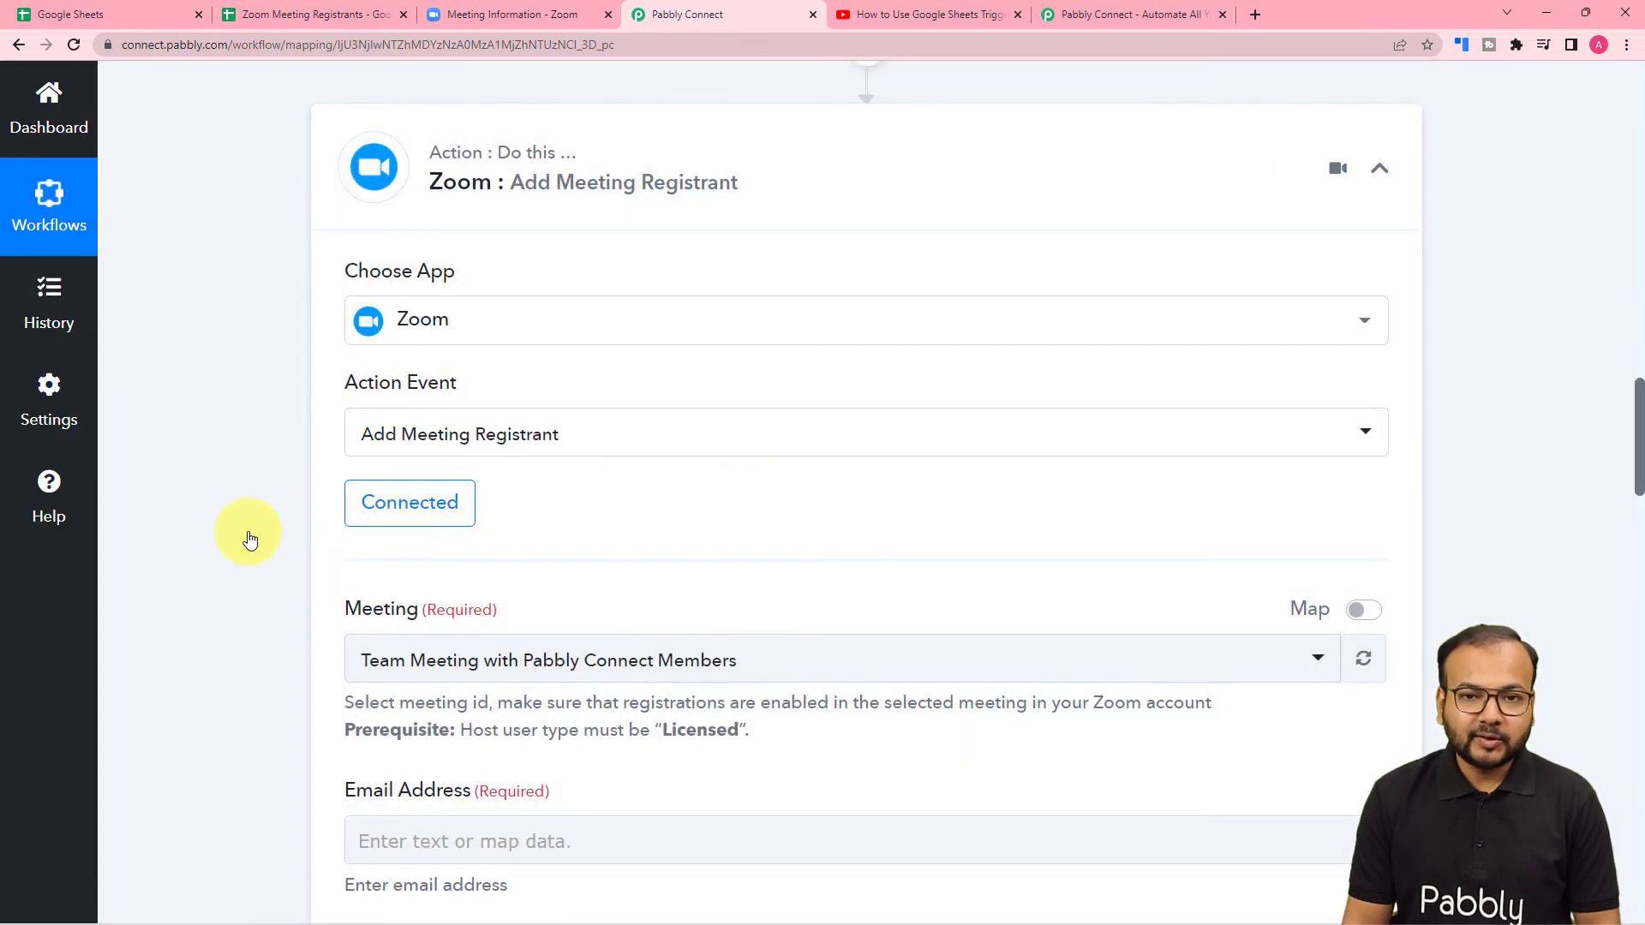
# Step: Check the meeting topic on the Zoom page, then select Team Meeting as the meeting for the Zoom action
pyautogui.scroll(-3, 249, 536)
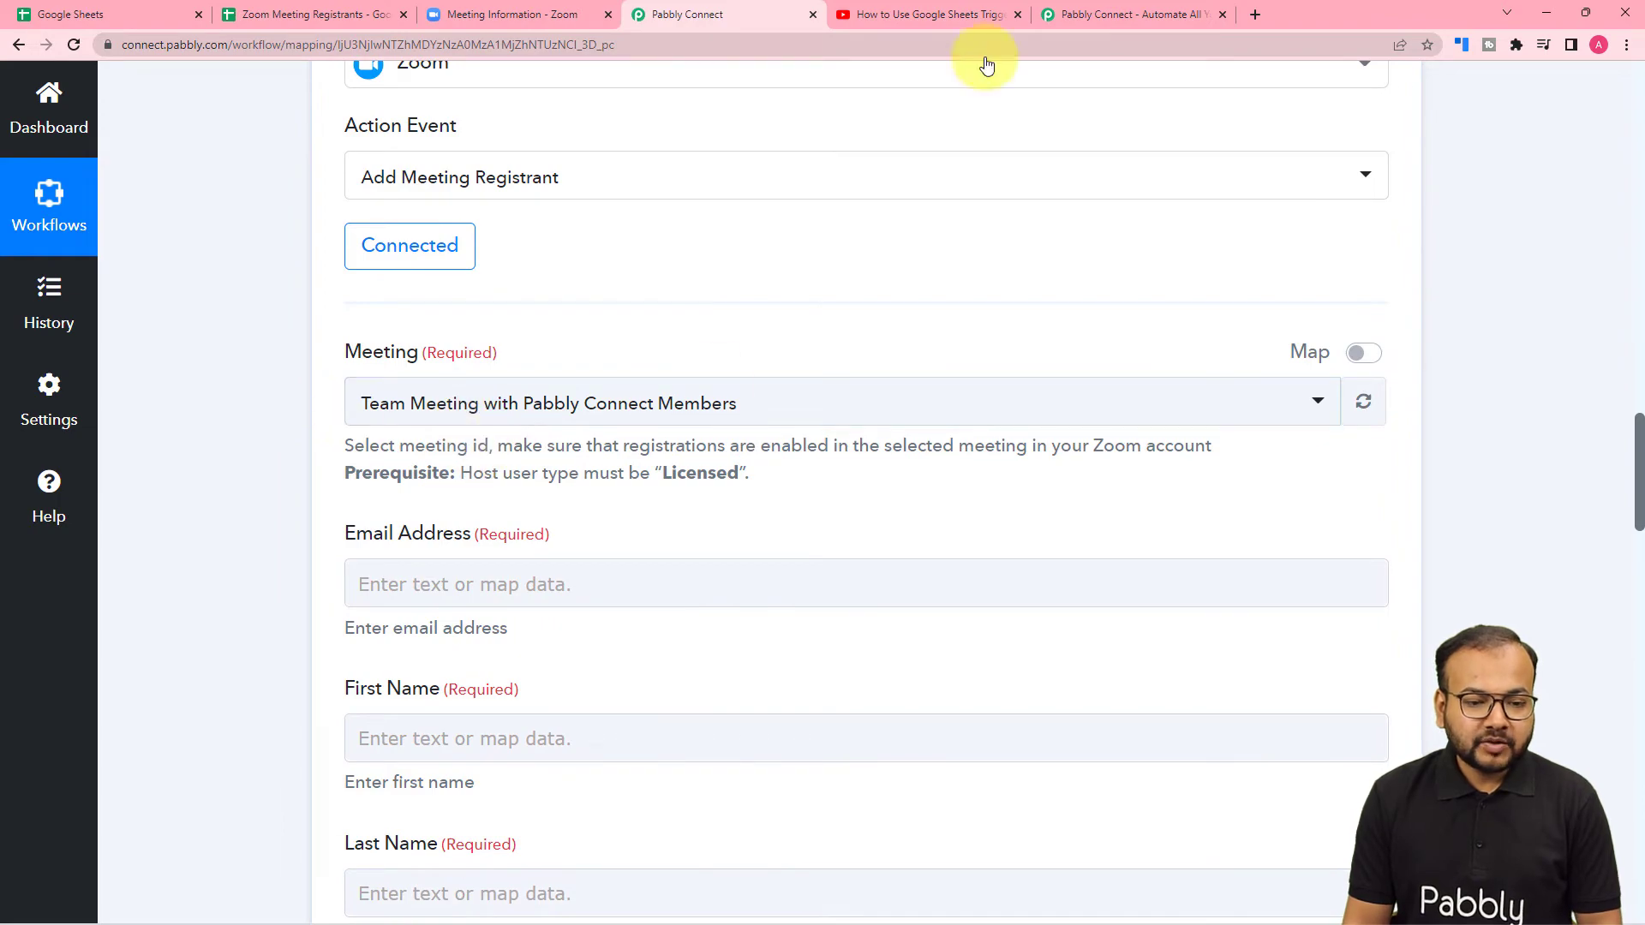
pyautogui.click(543, 15)
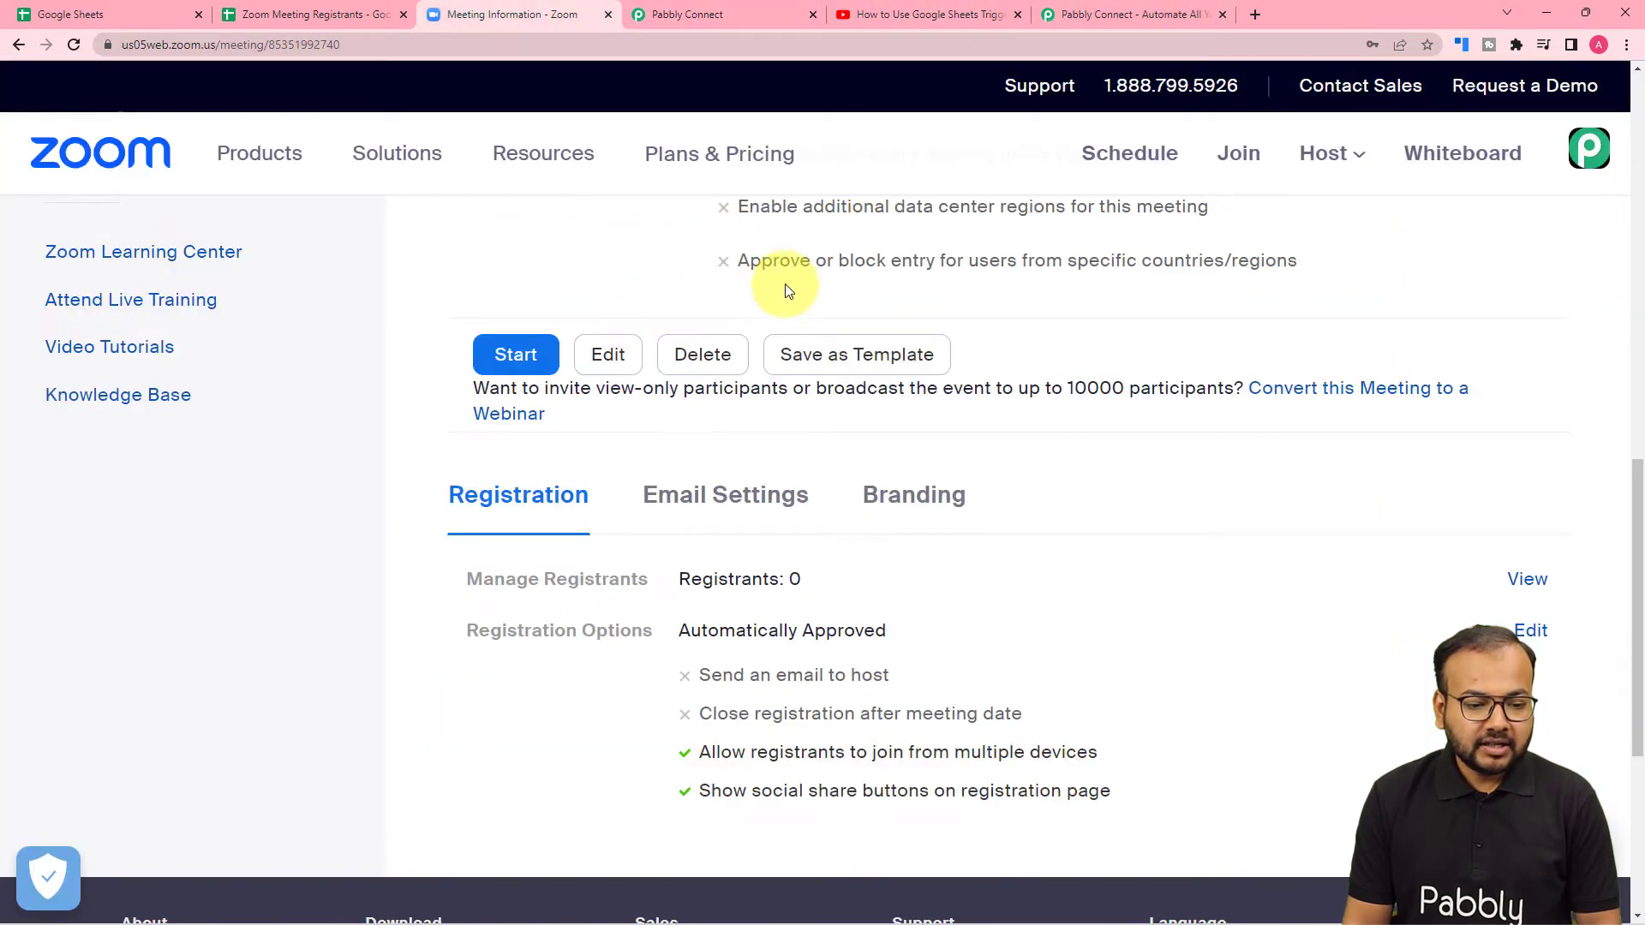
pyautogui.scroll(10, 789, 290)
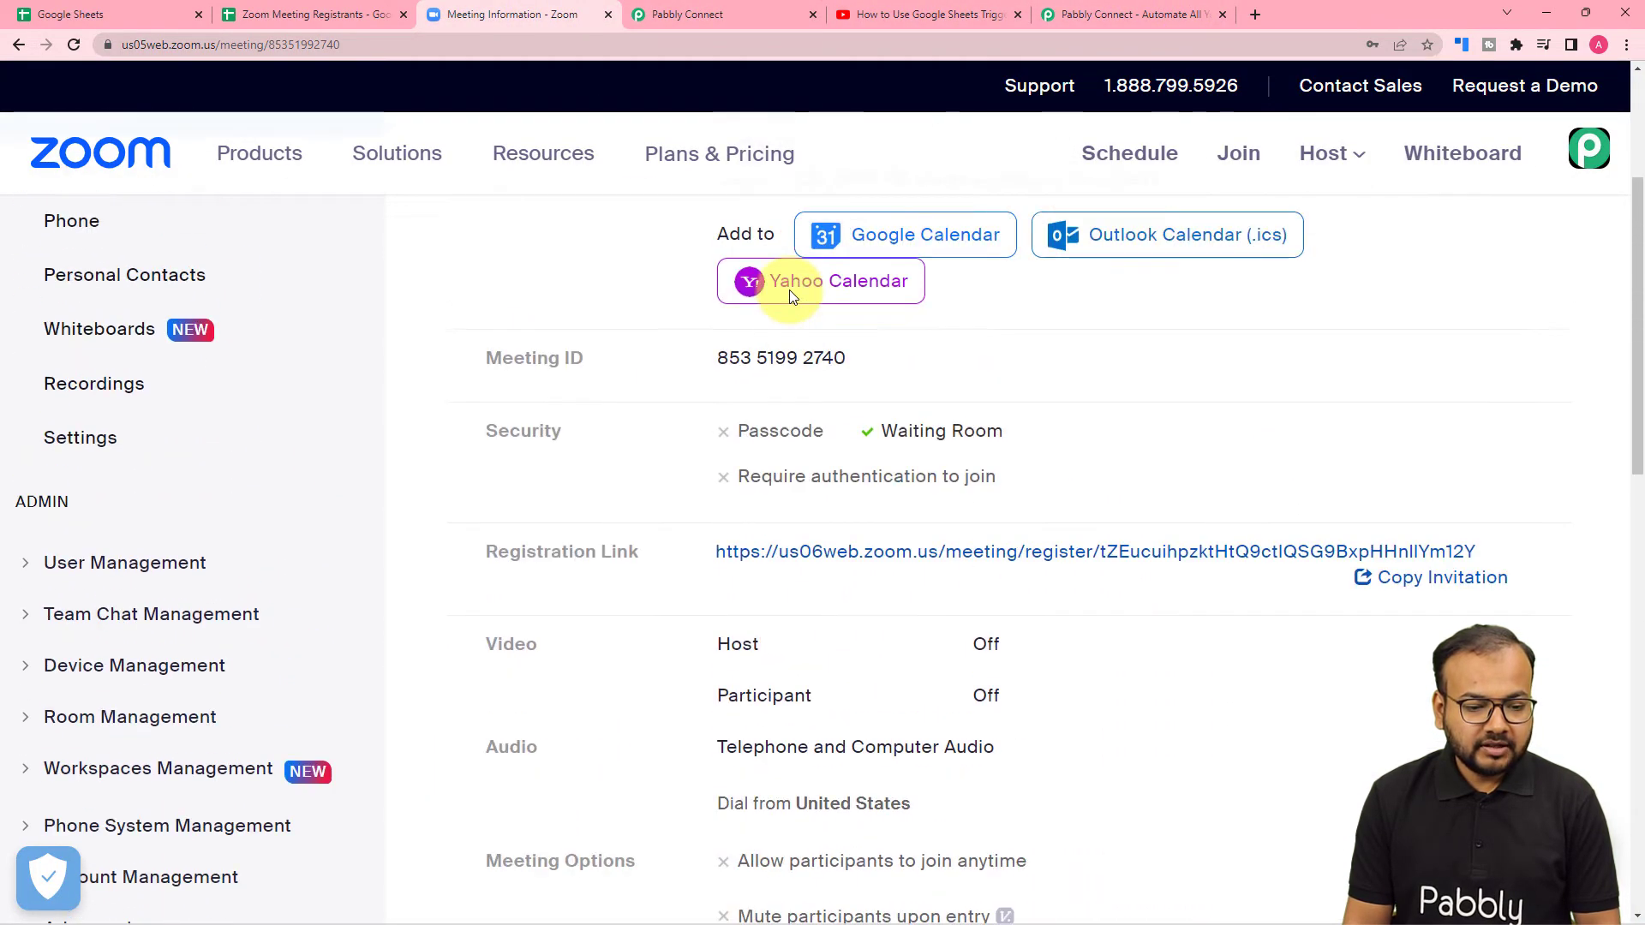
pyautogui.scroll(3, 789, 290)
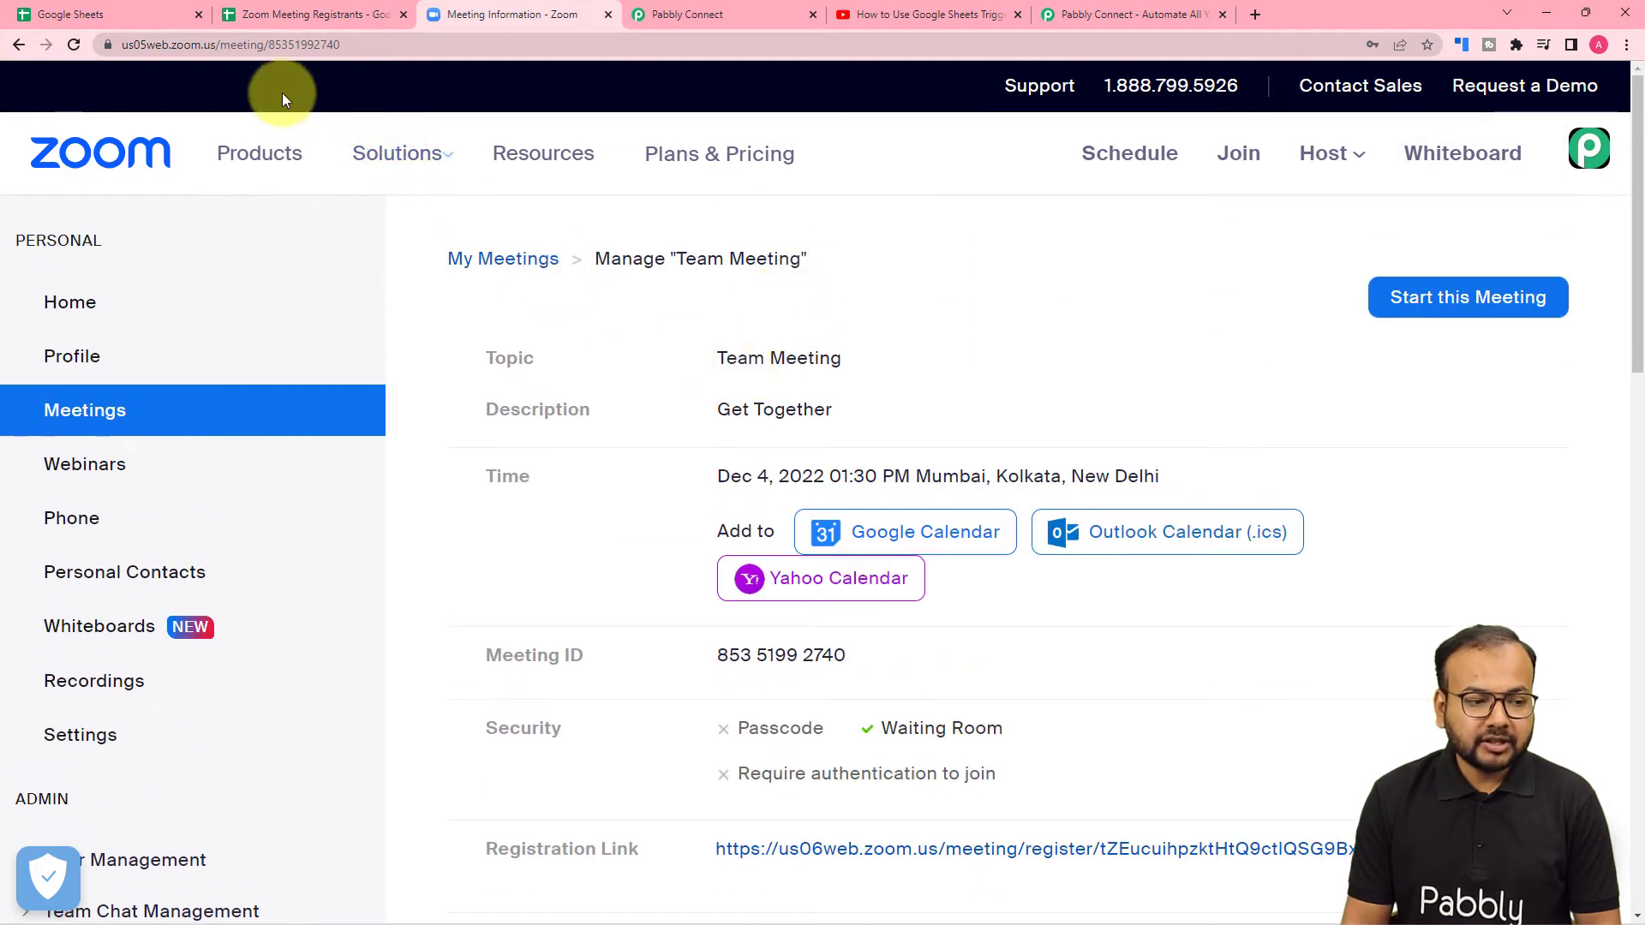
pyautogui.click(718, 16)
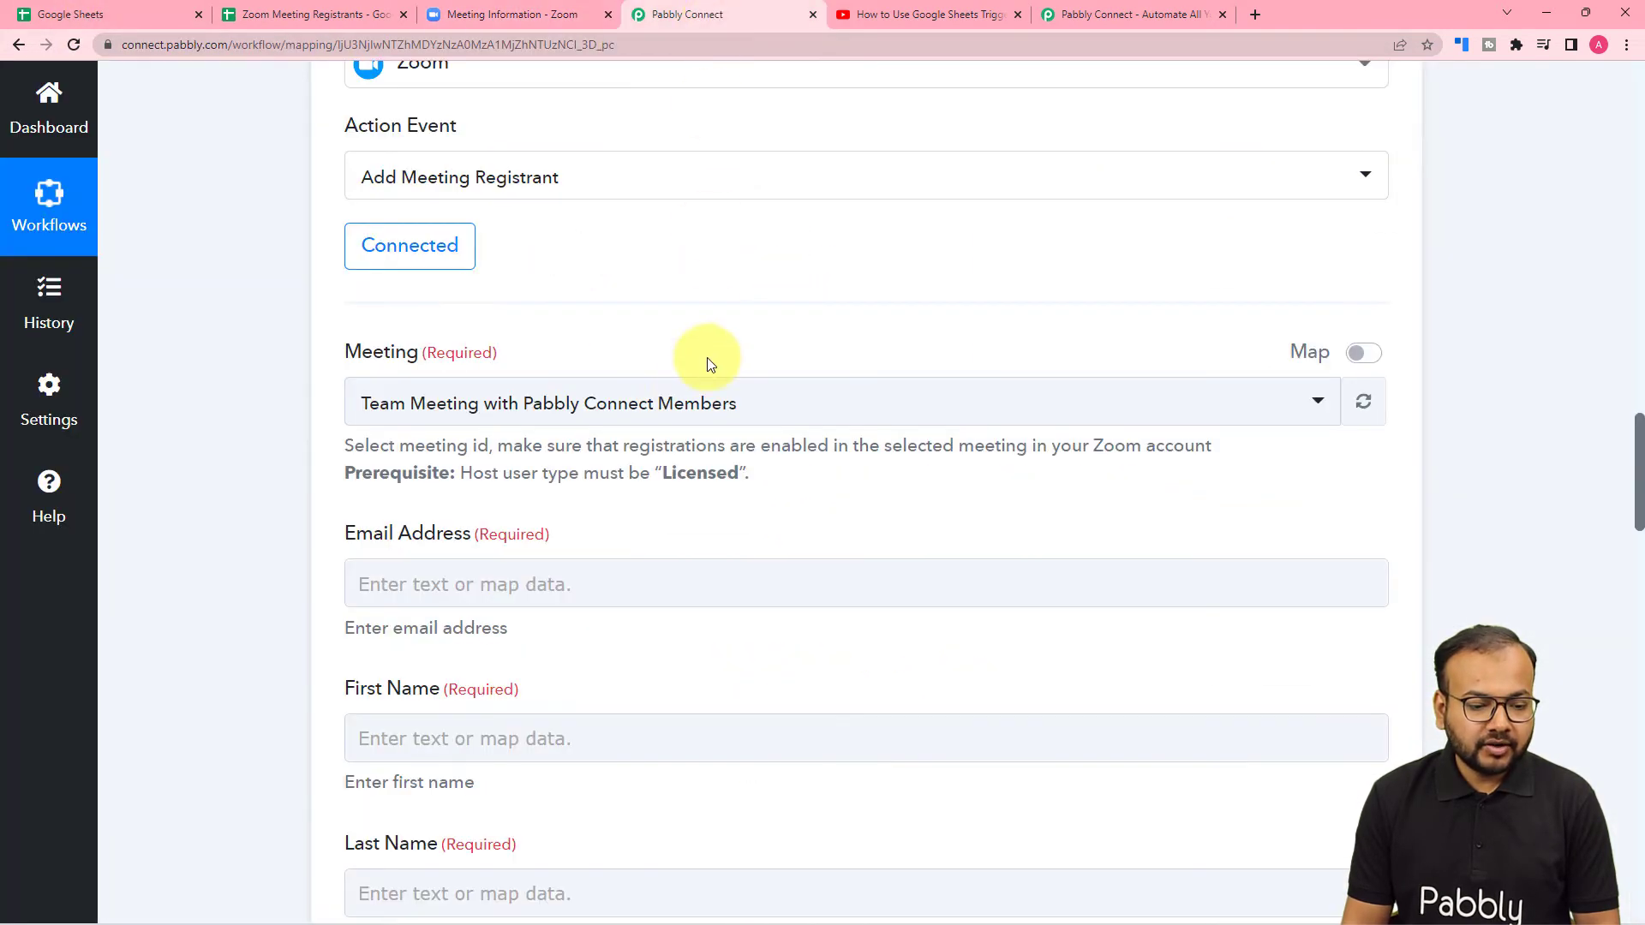
pyautogui.click(677, 403)
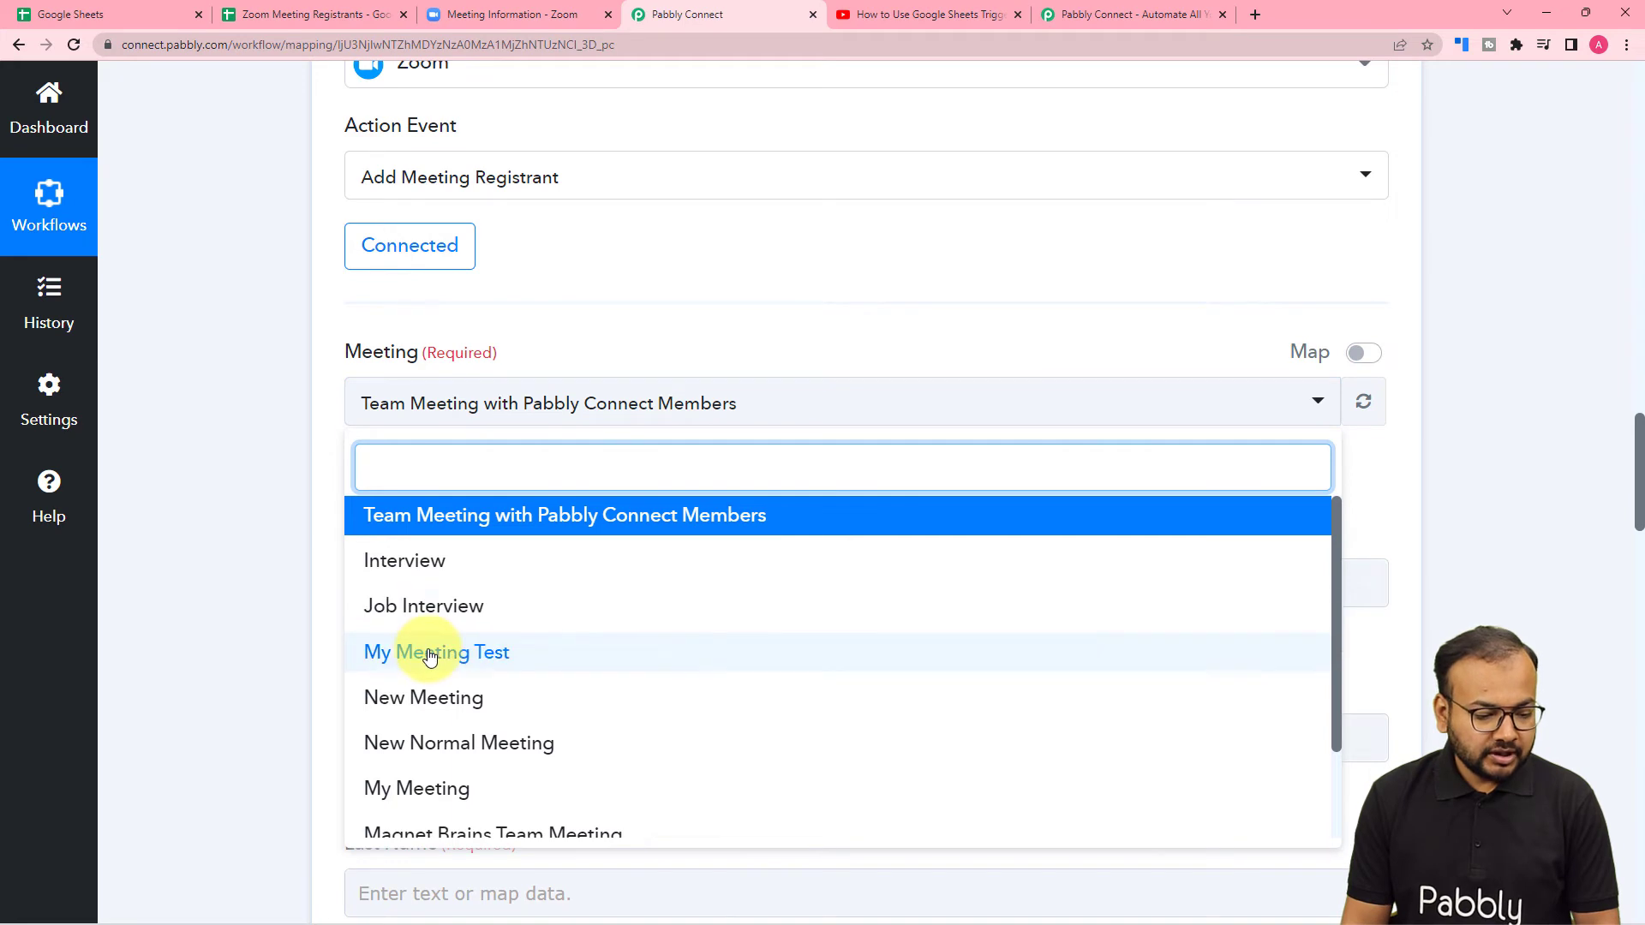
pyautogui.scroll(-2, 429, 657)
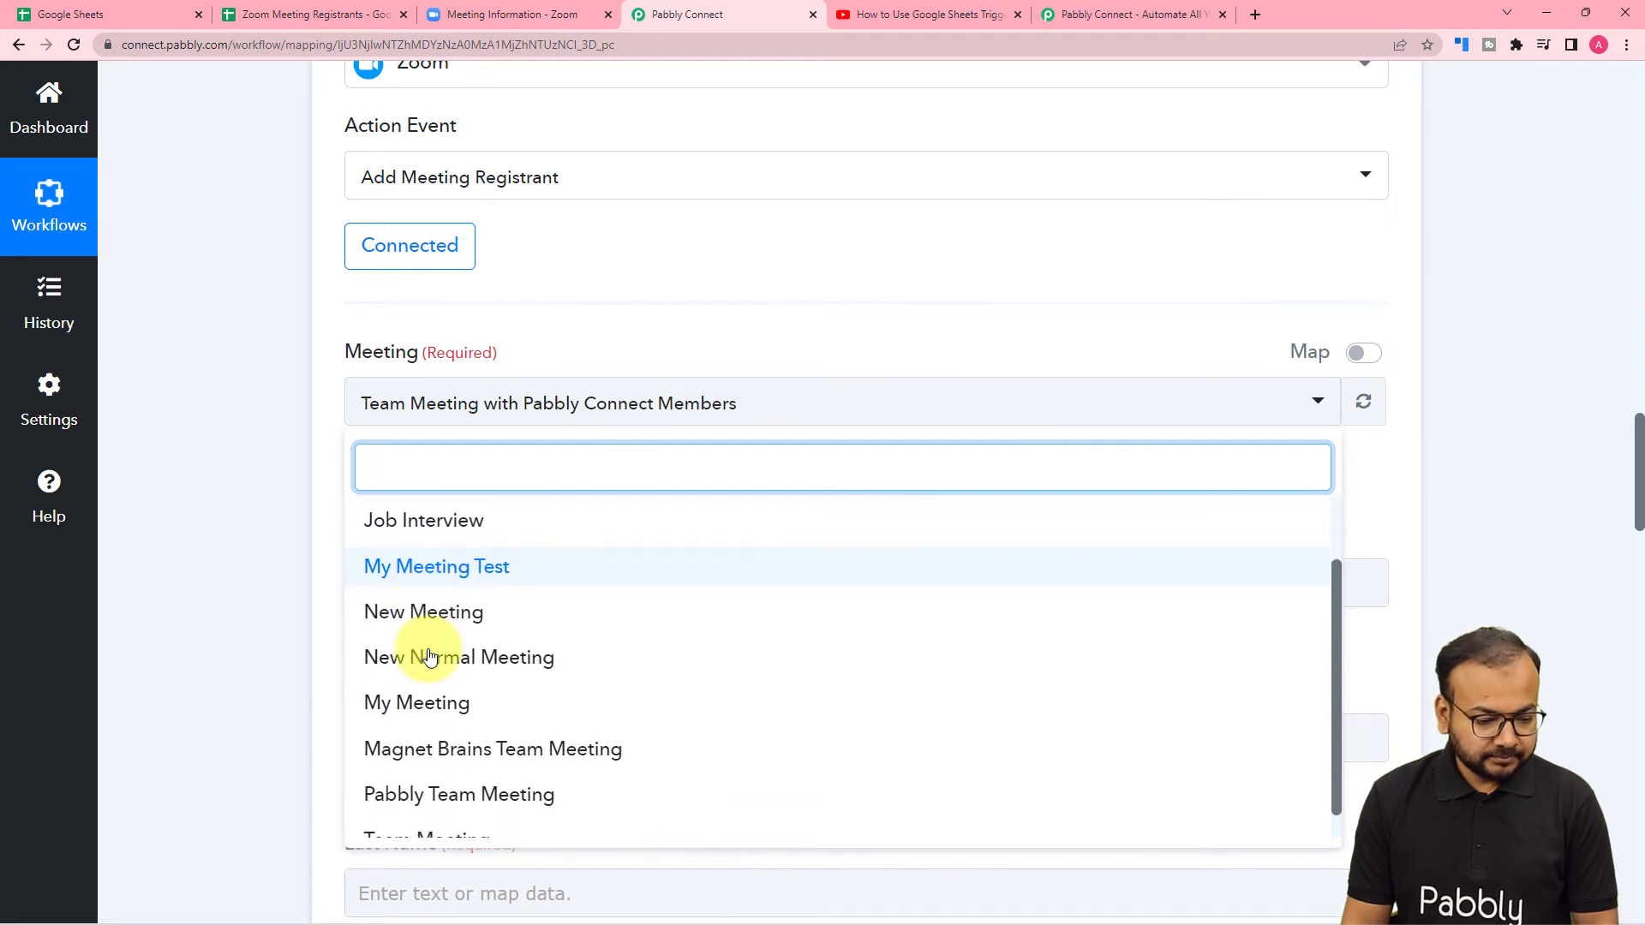
pyautogui.click(411, 824)
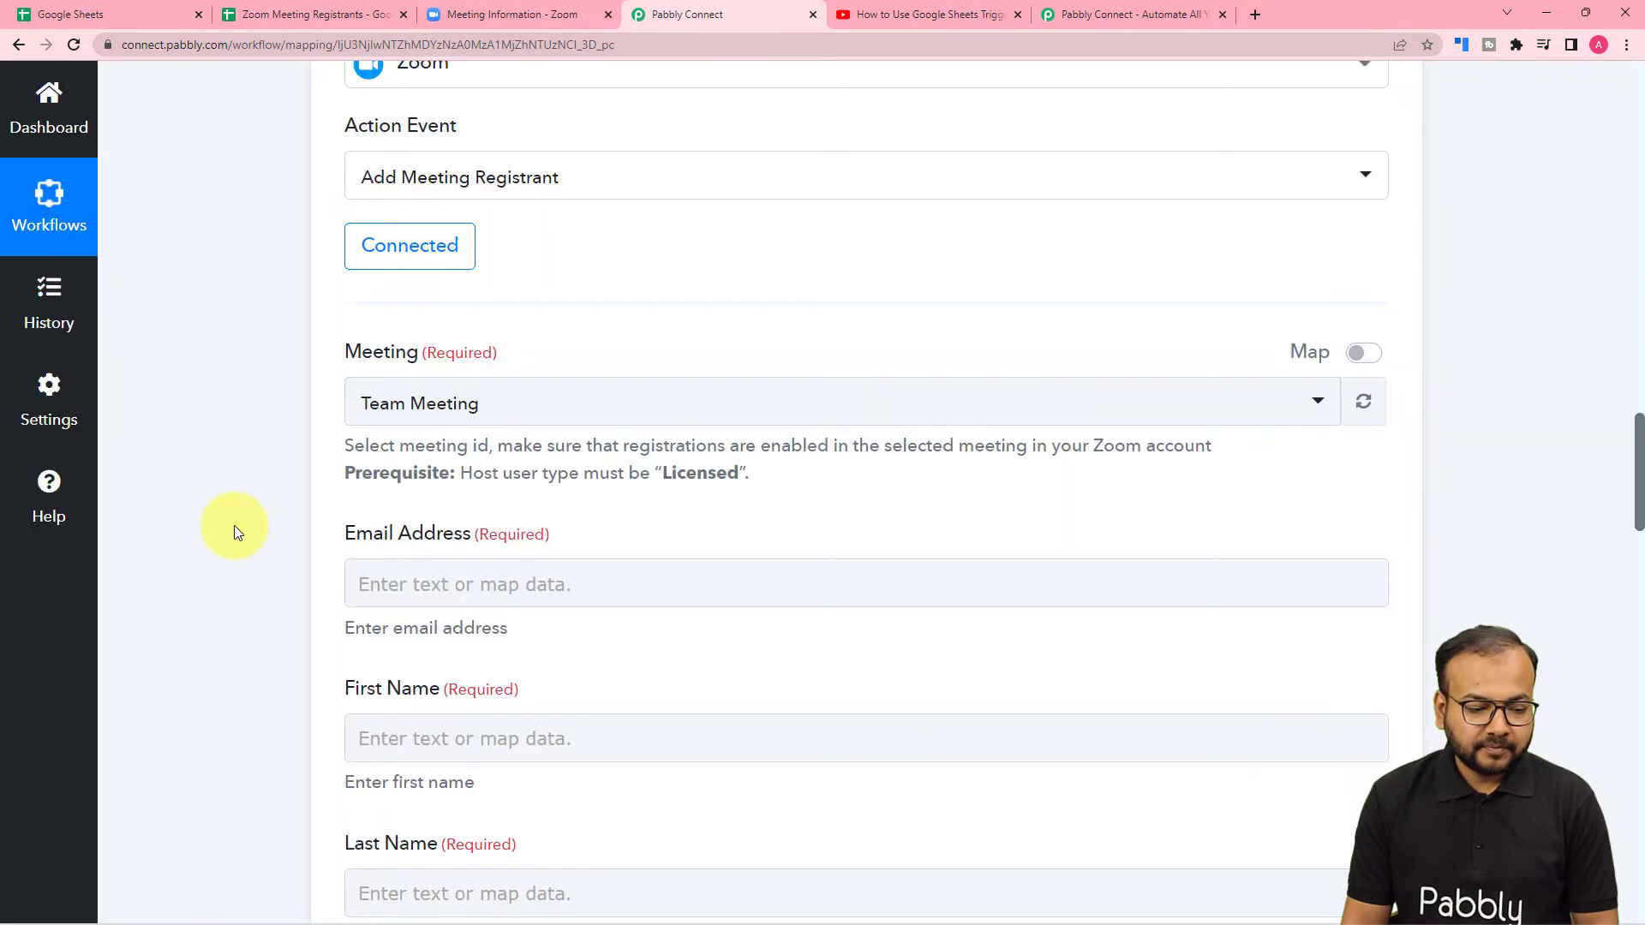
# Step: Examine the Zoom action's registrant fields and the Google Sheets trigger response that holds the registrant data
pyautogui.scroll(-3, 239, 526)
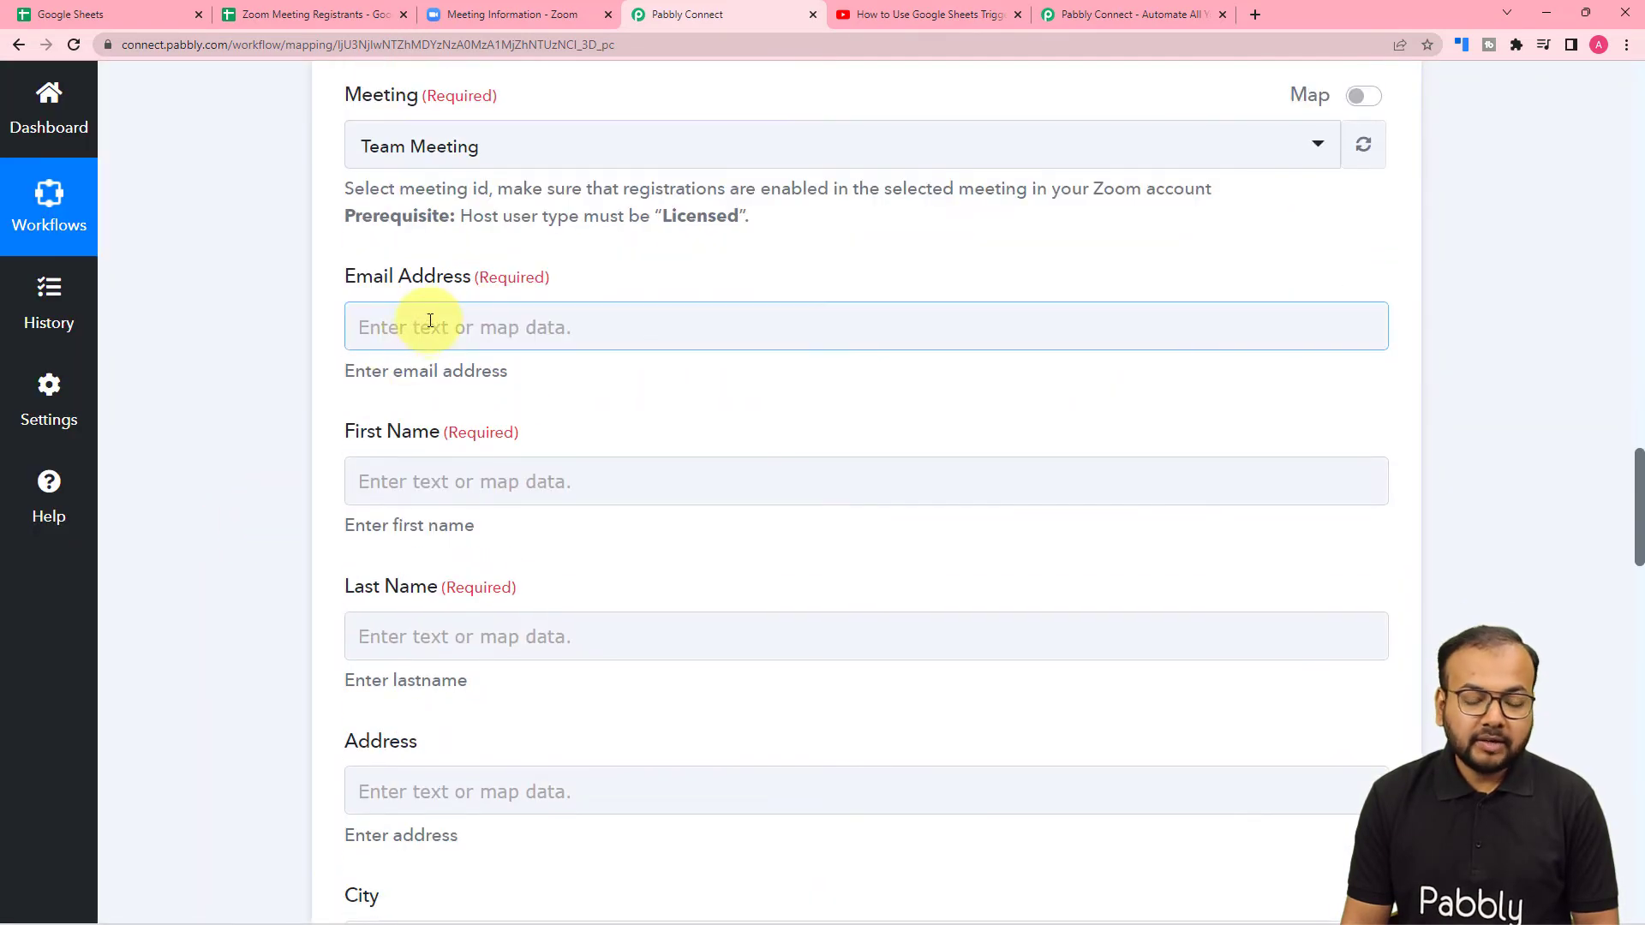
pyautogui.click(433, 645)
pyautogui.scroll(-10, 432, 645)
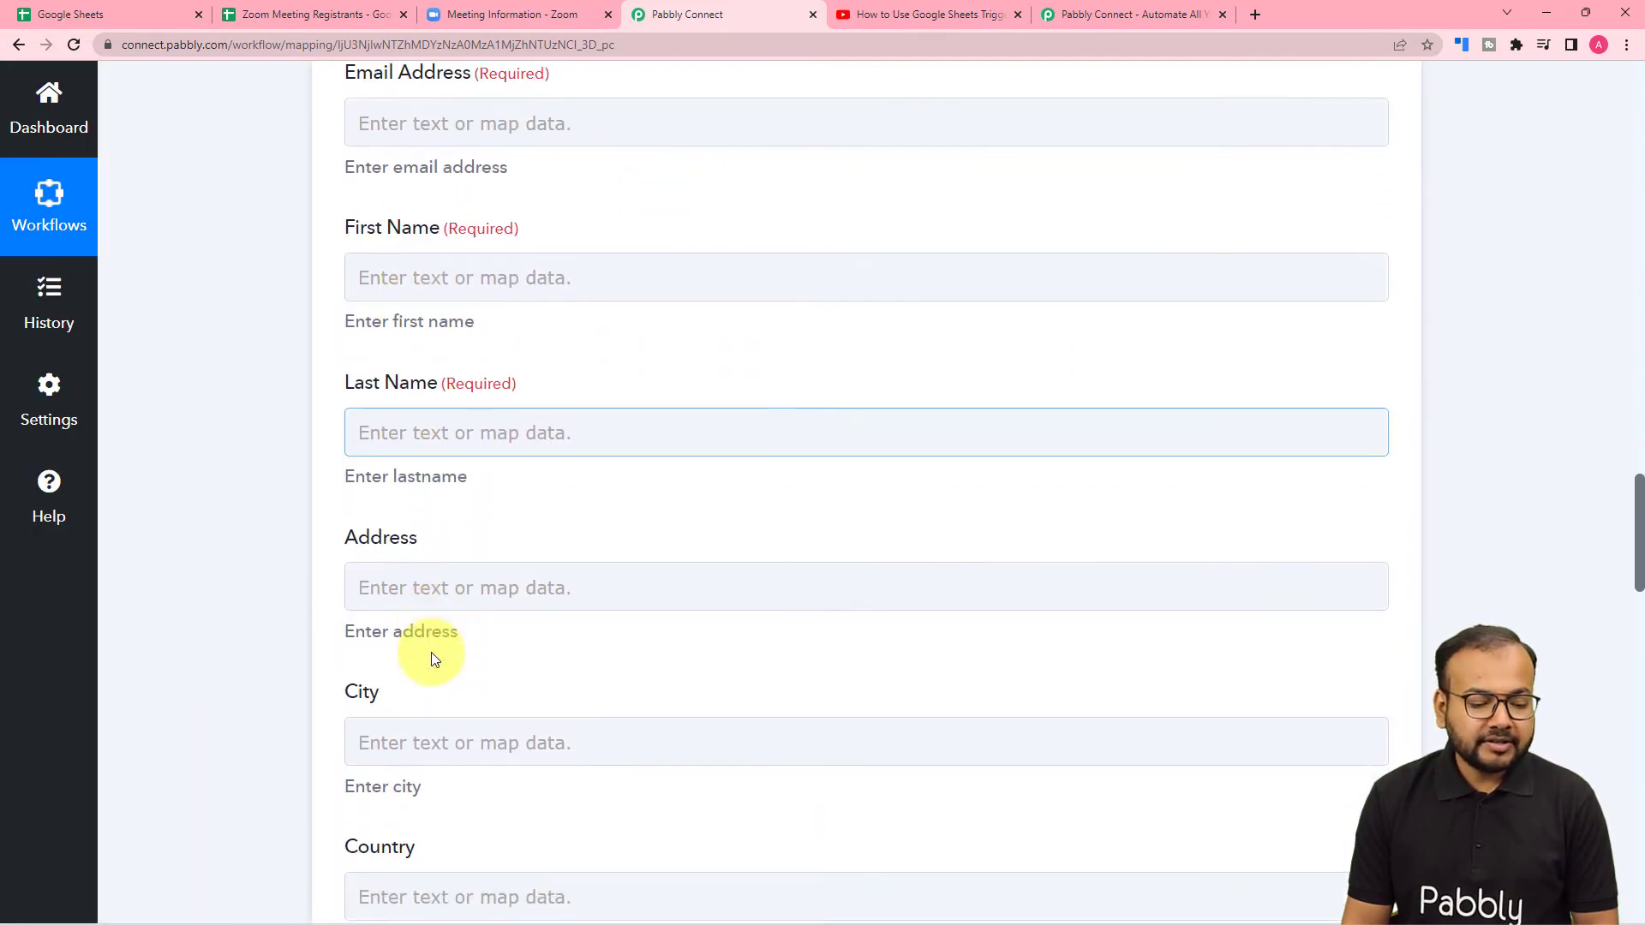
pyautogui.scroll(13, 432, 654)
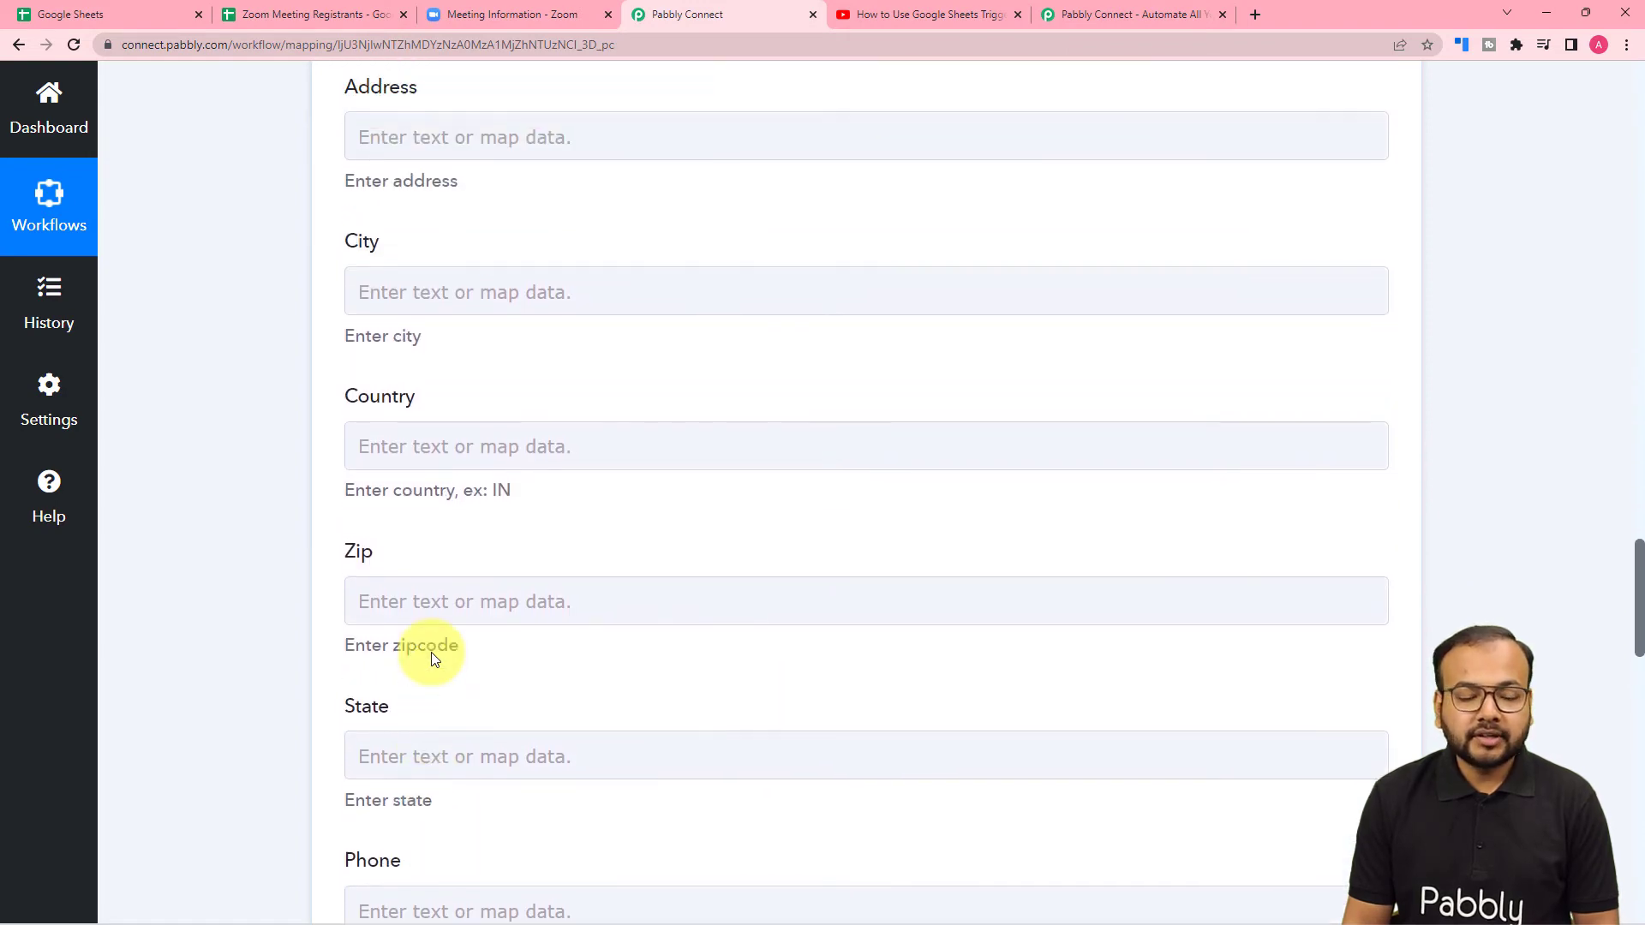
pyautogui.scroll(13, 432, 658)
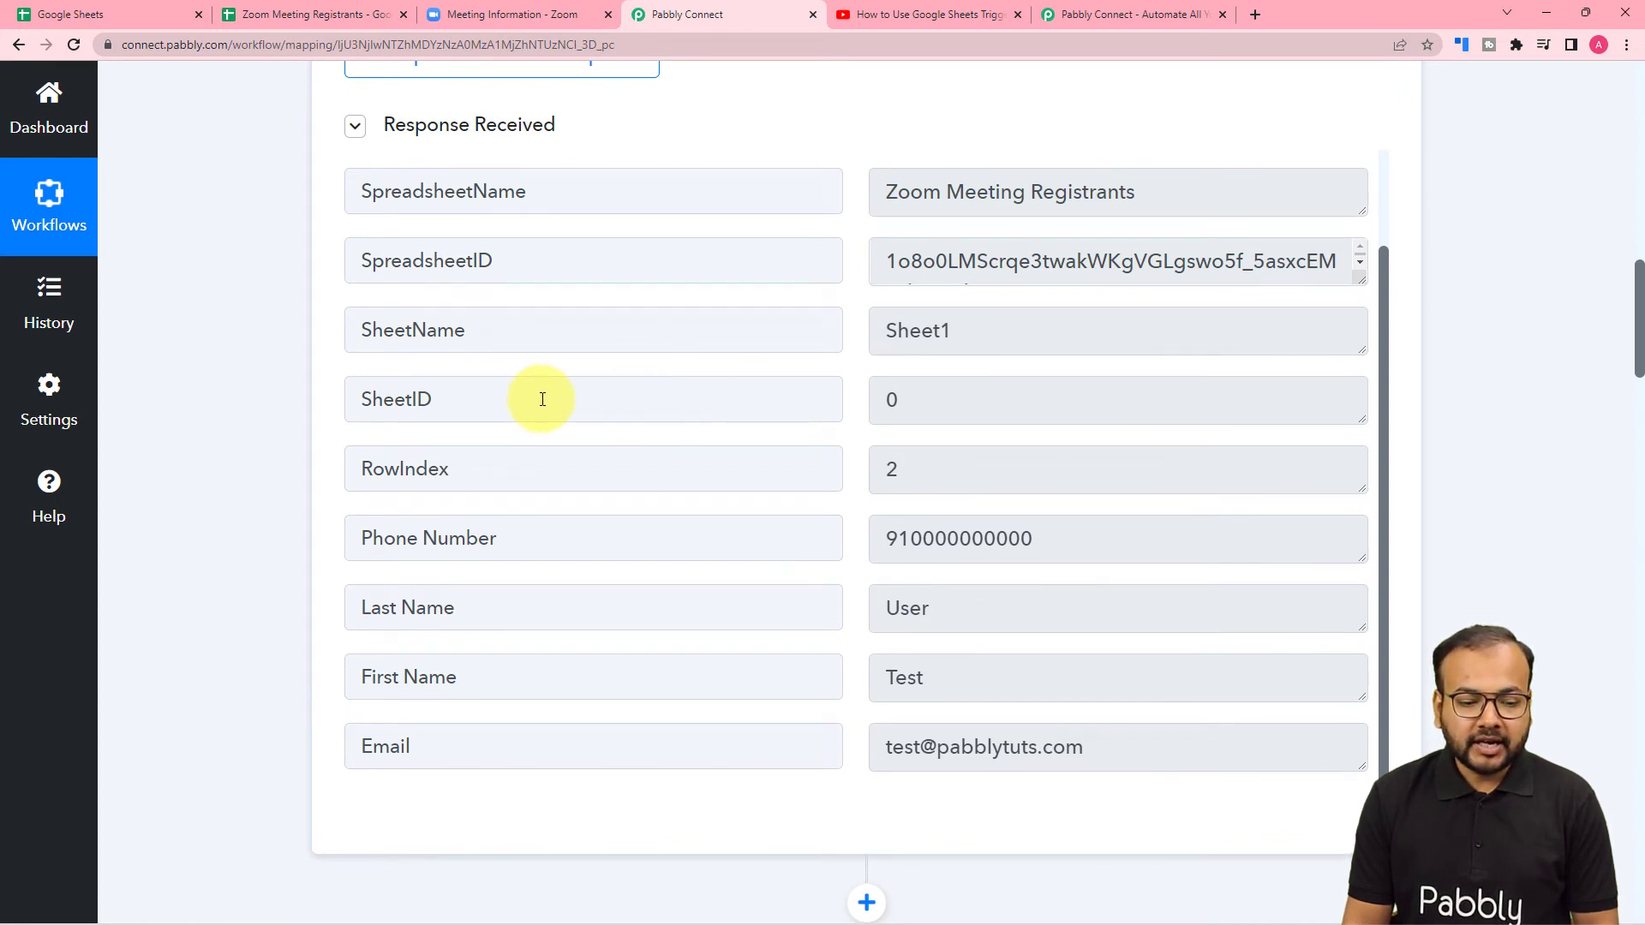
pyautogui.scroll(-2, 542, 400)
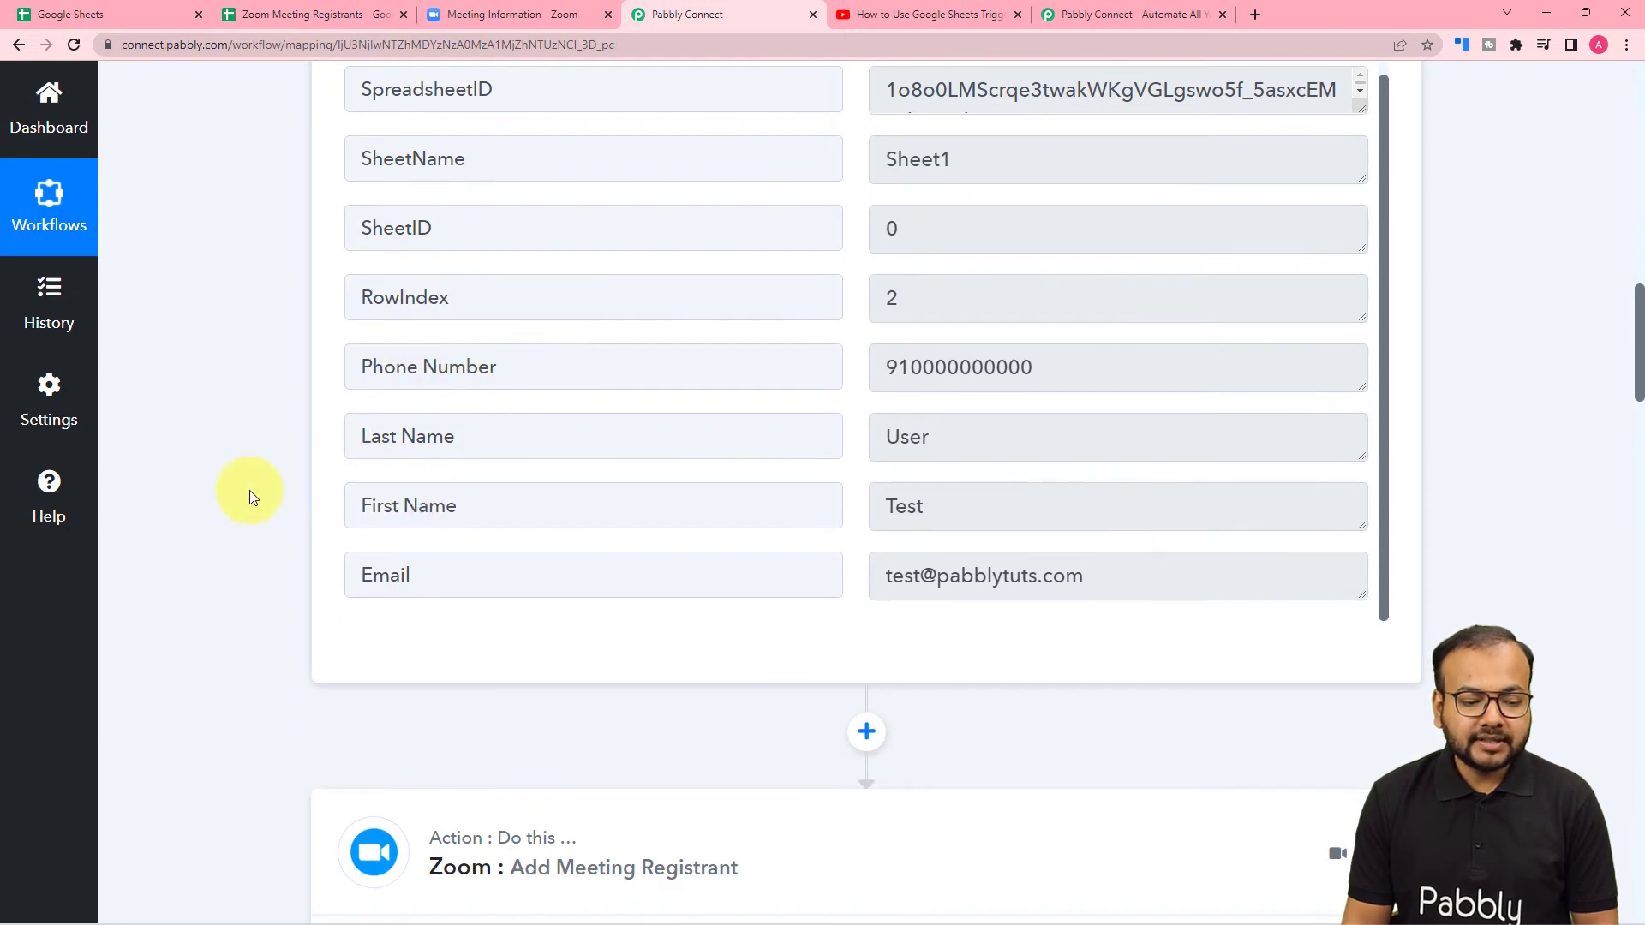
pyautogui.scroll(-15, 249, 492)
pyautogui.scroll(3, 249, 492)
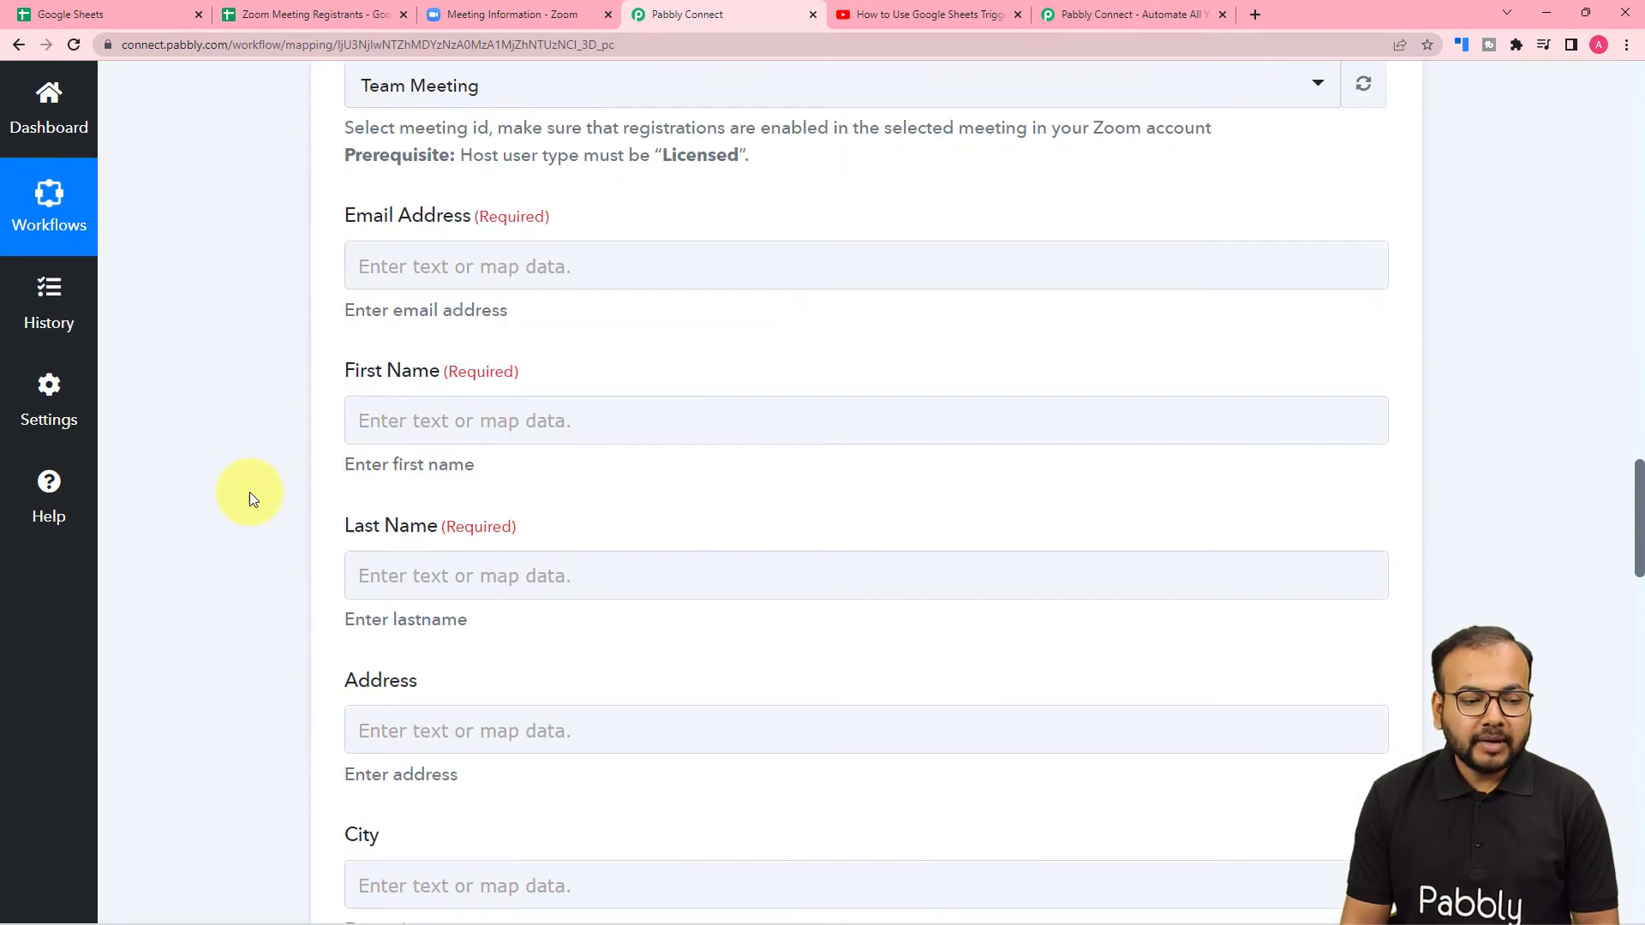
# Step: Map the Zoom action's Email Address to the Email value from the Google Sheets trigger
pyautogui.click(533, 410)
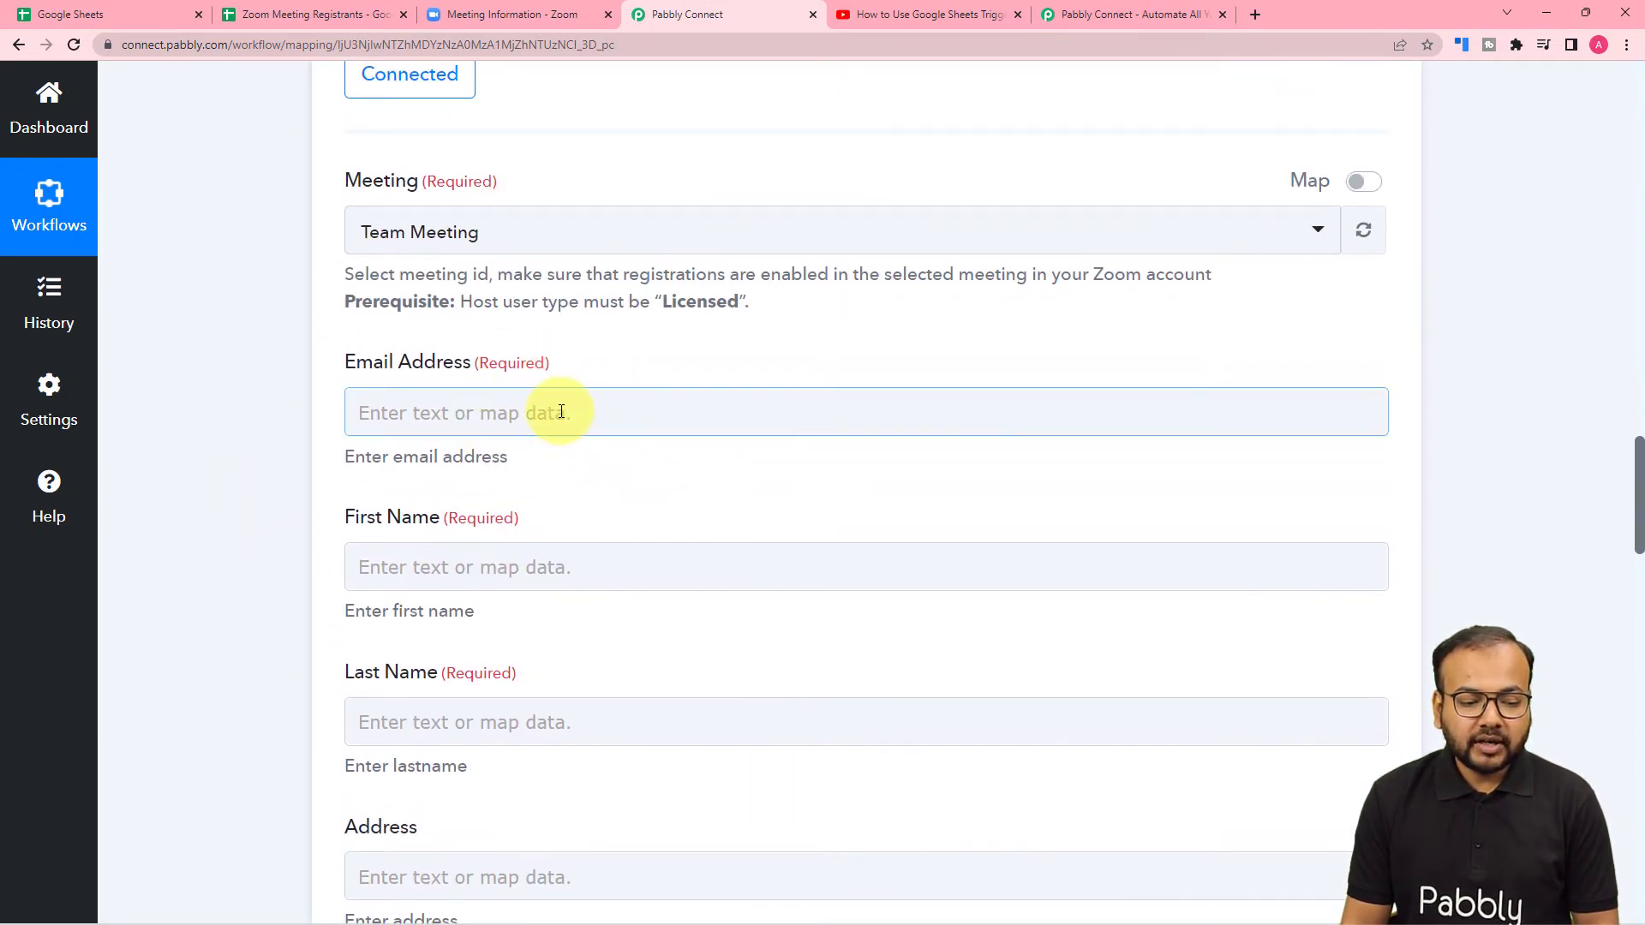
pyautogui.click(561, 412)
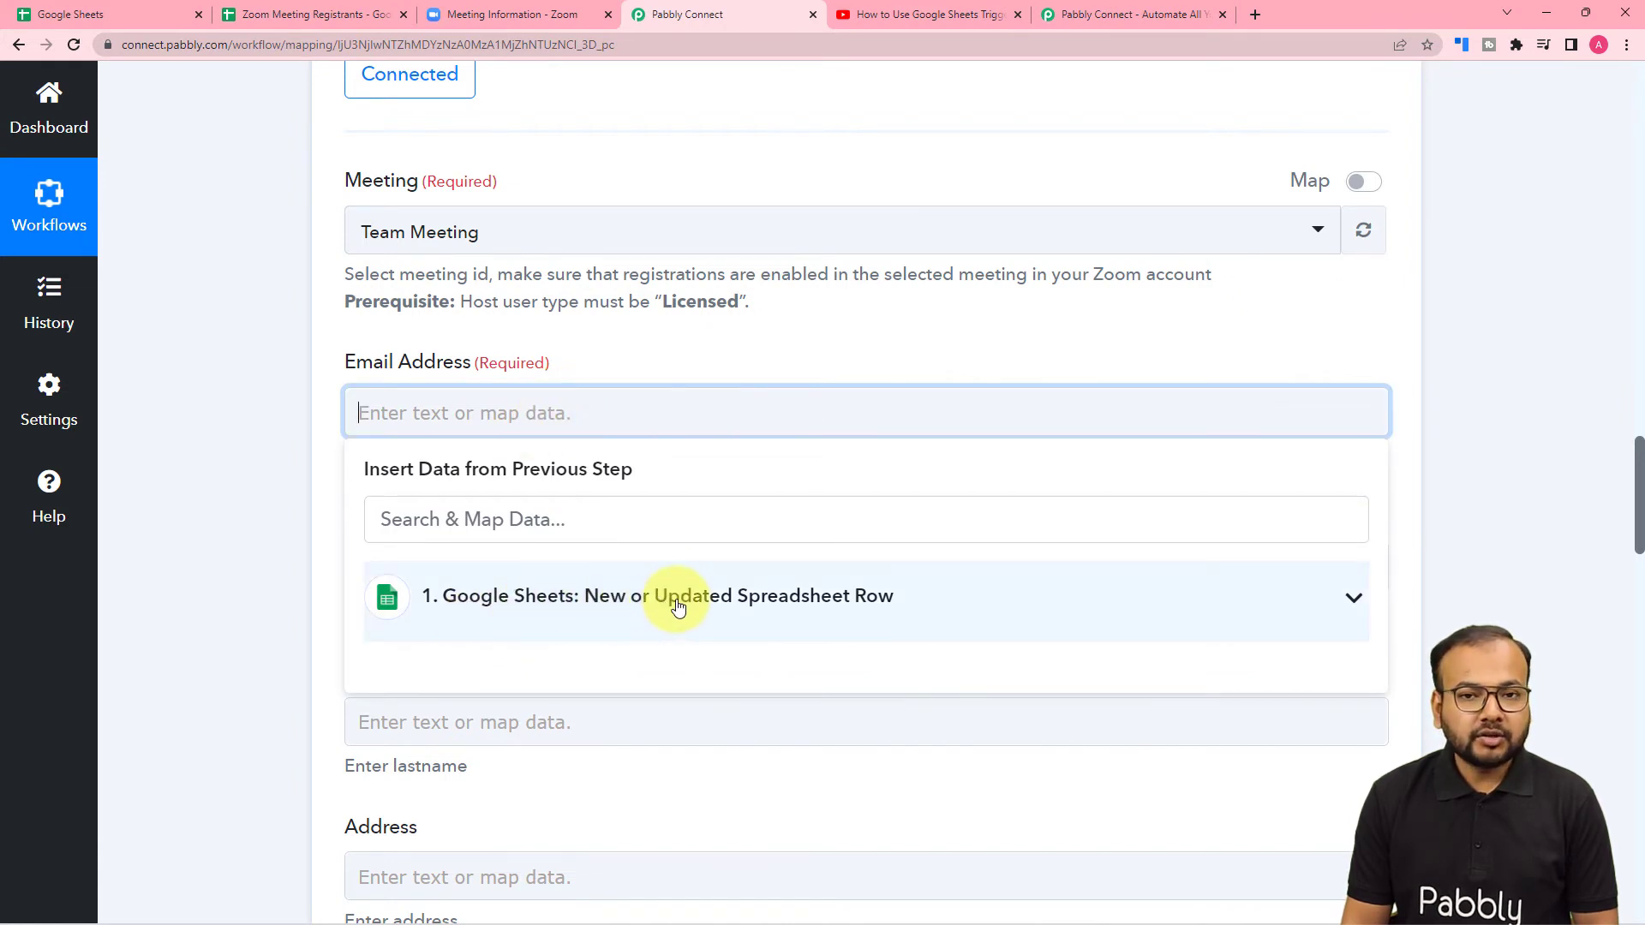
pyautogui.click(621, 610)
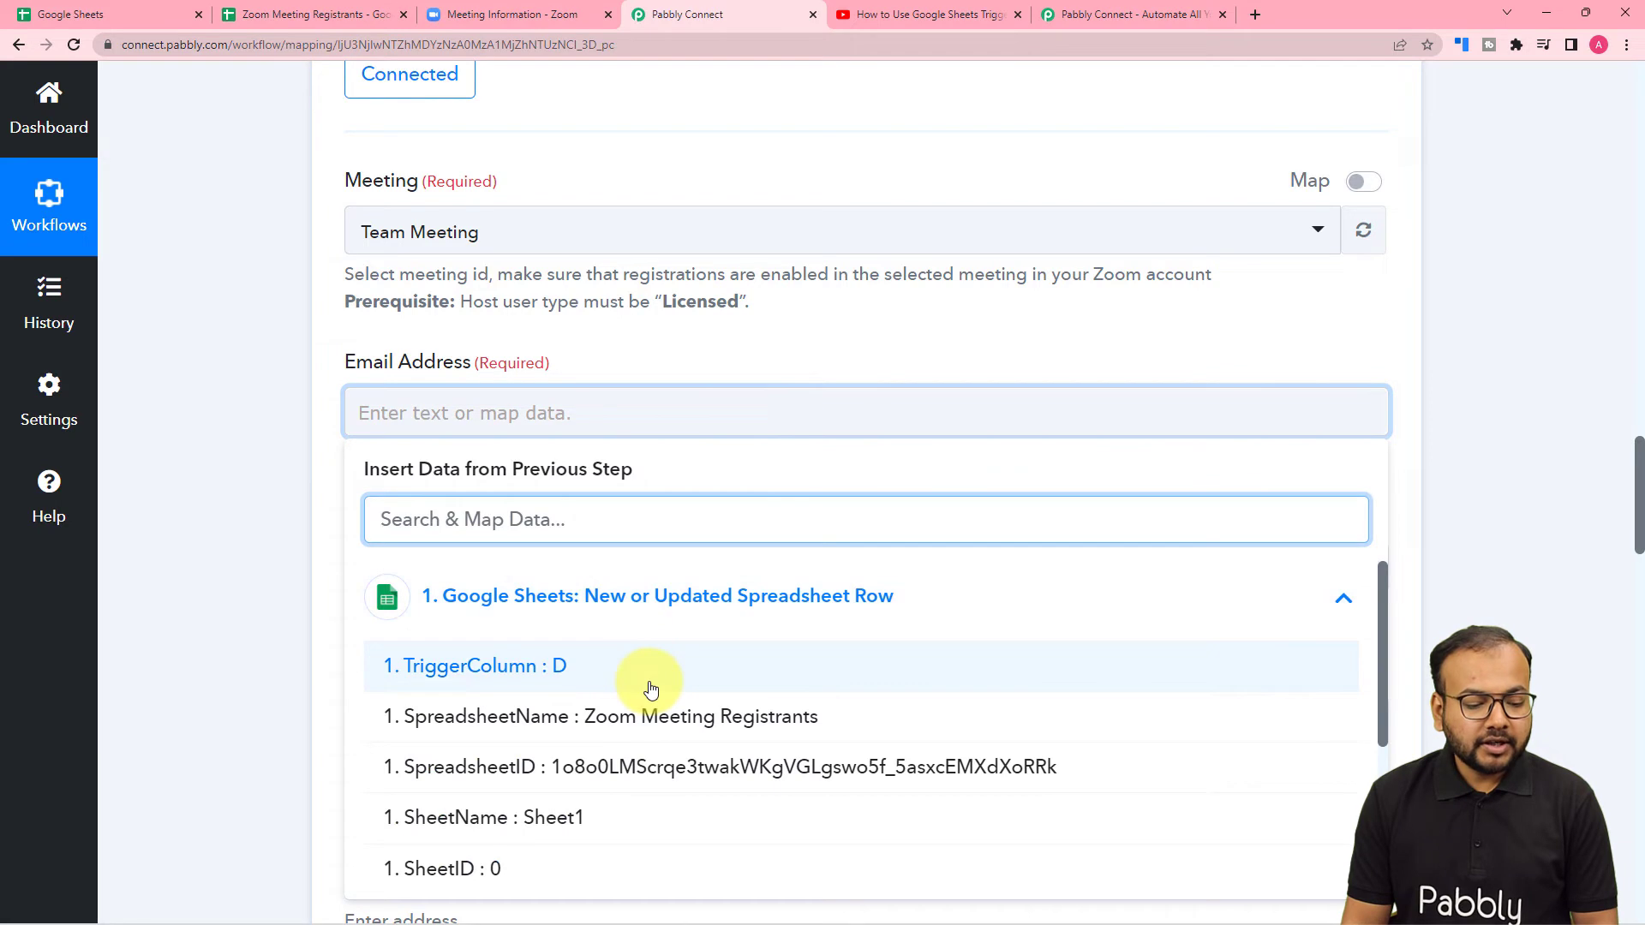
pyautogui.scroll(-1, 649, 688)
pyautogui.scroll(-2, 652, 688)
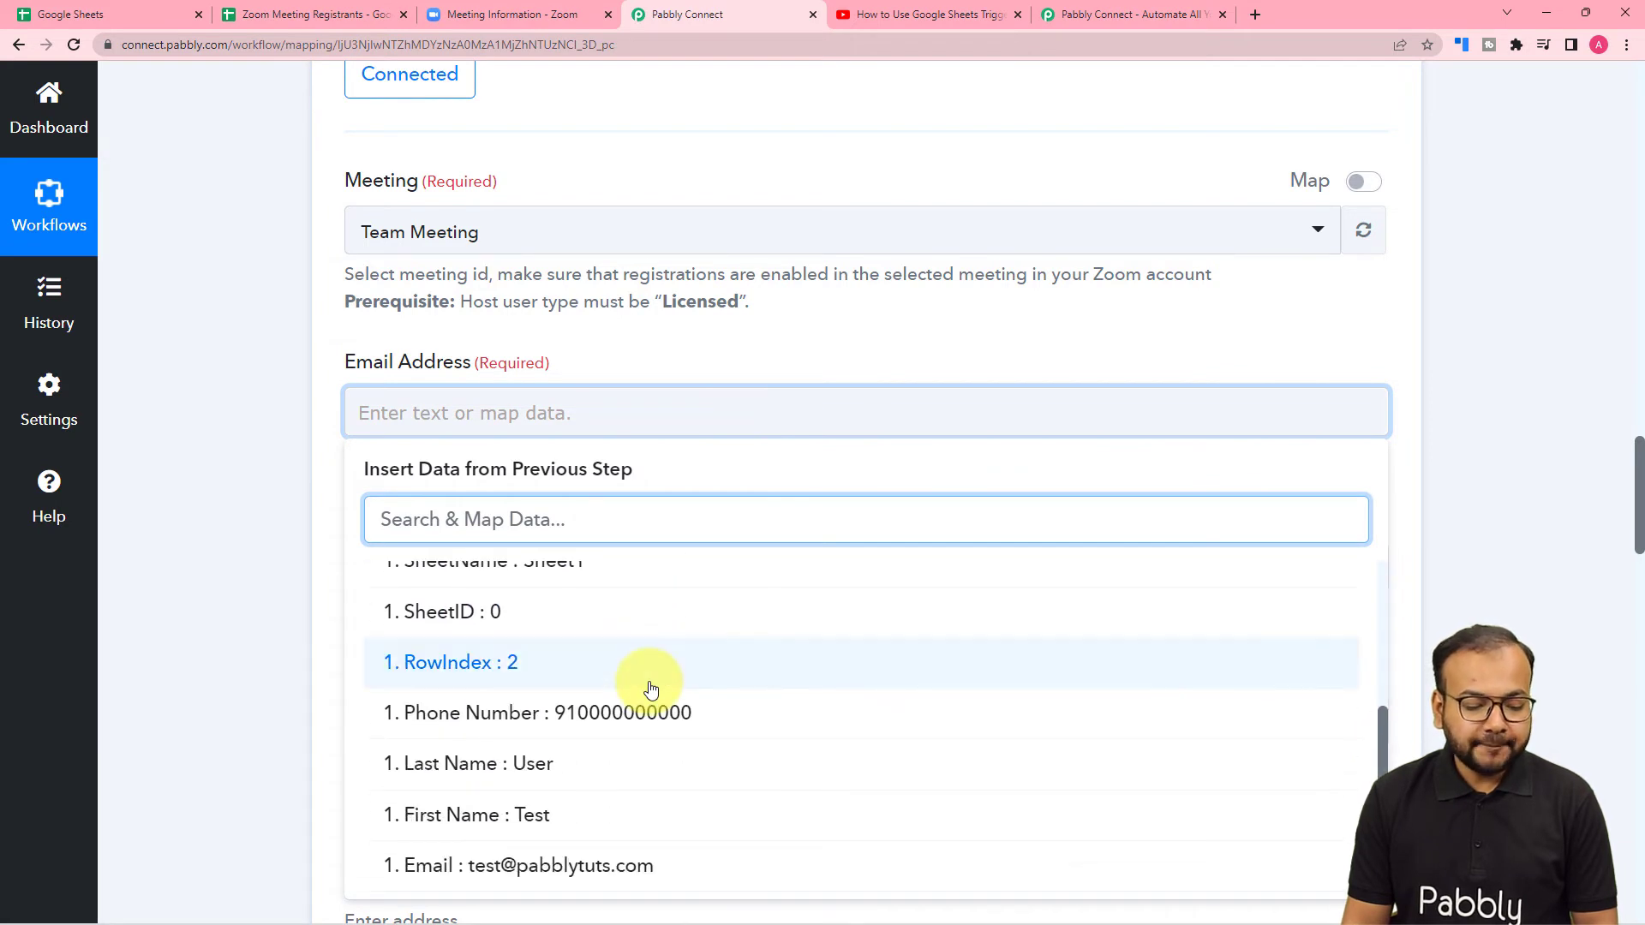
pyautogui.scroll(-2, 648, 687)
pyautogui.click(496, 863)
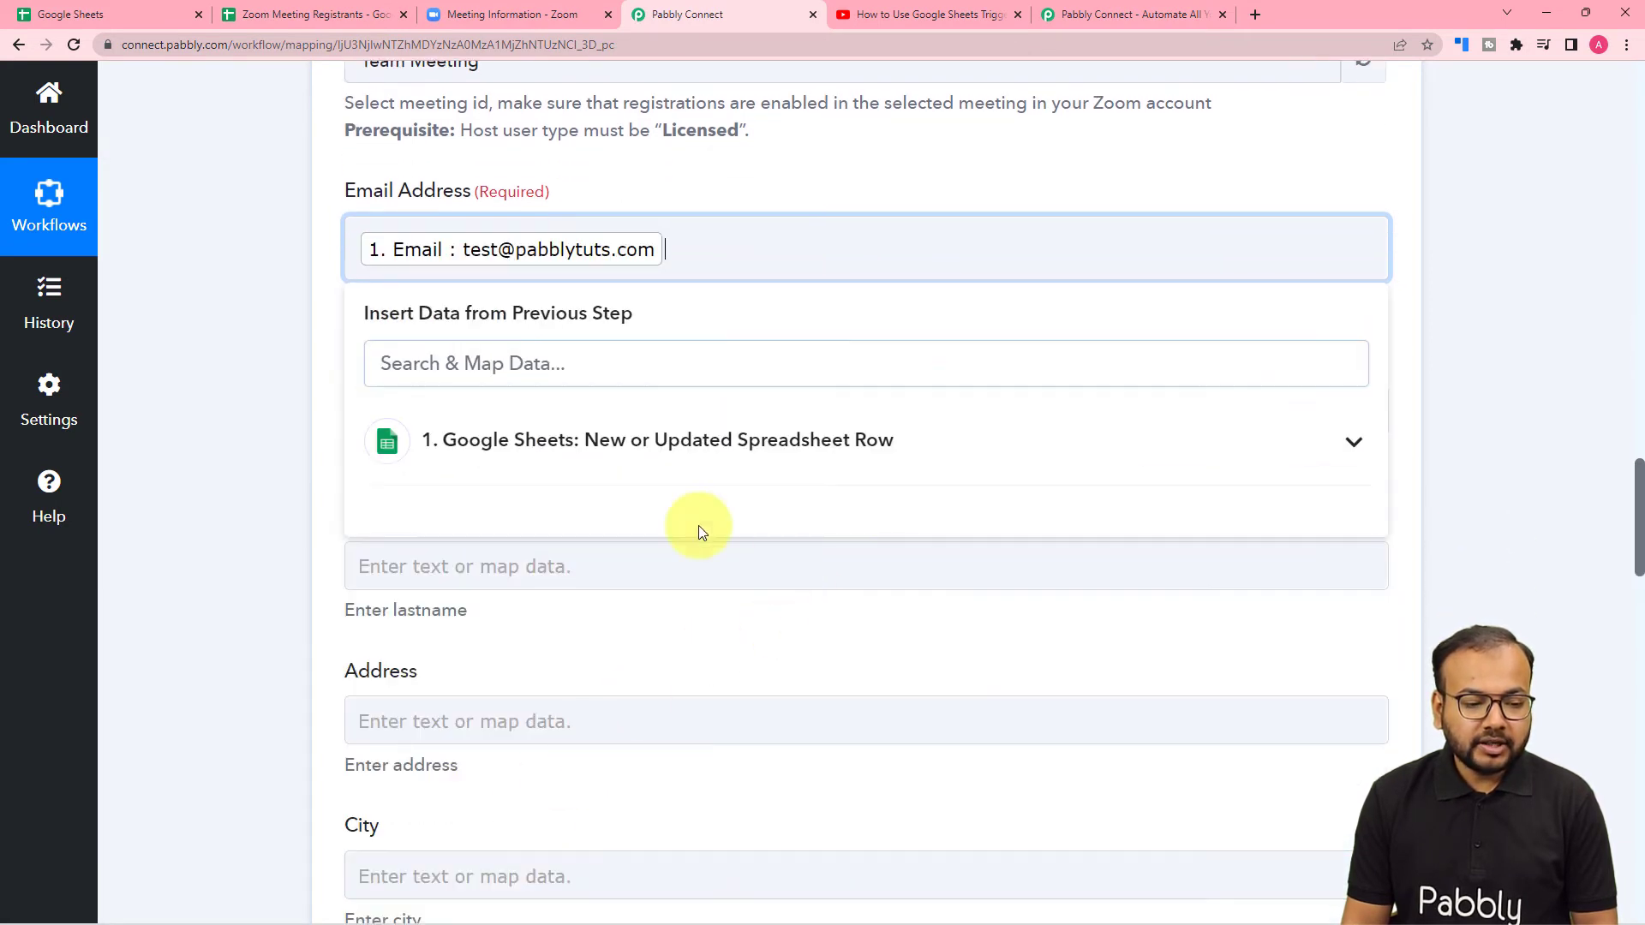
pyautogui.click(275, 398)
# Step: Map the First Name field to the First Name value from the Google Sheets trigger
pyautogui.scroll(-1, 344, 396)
pyautogui.click(428, 318)
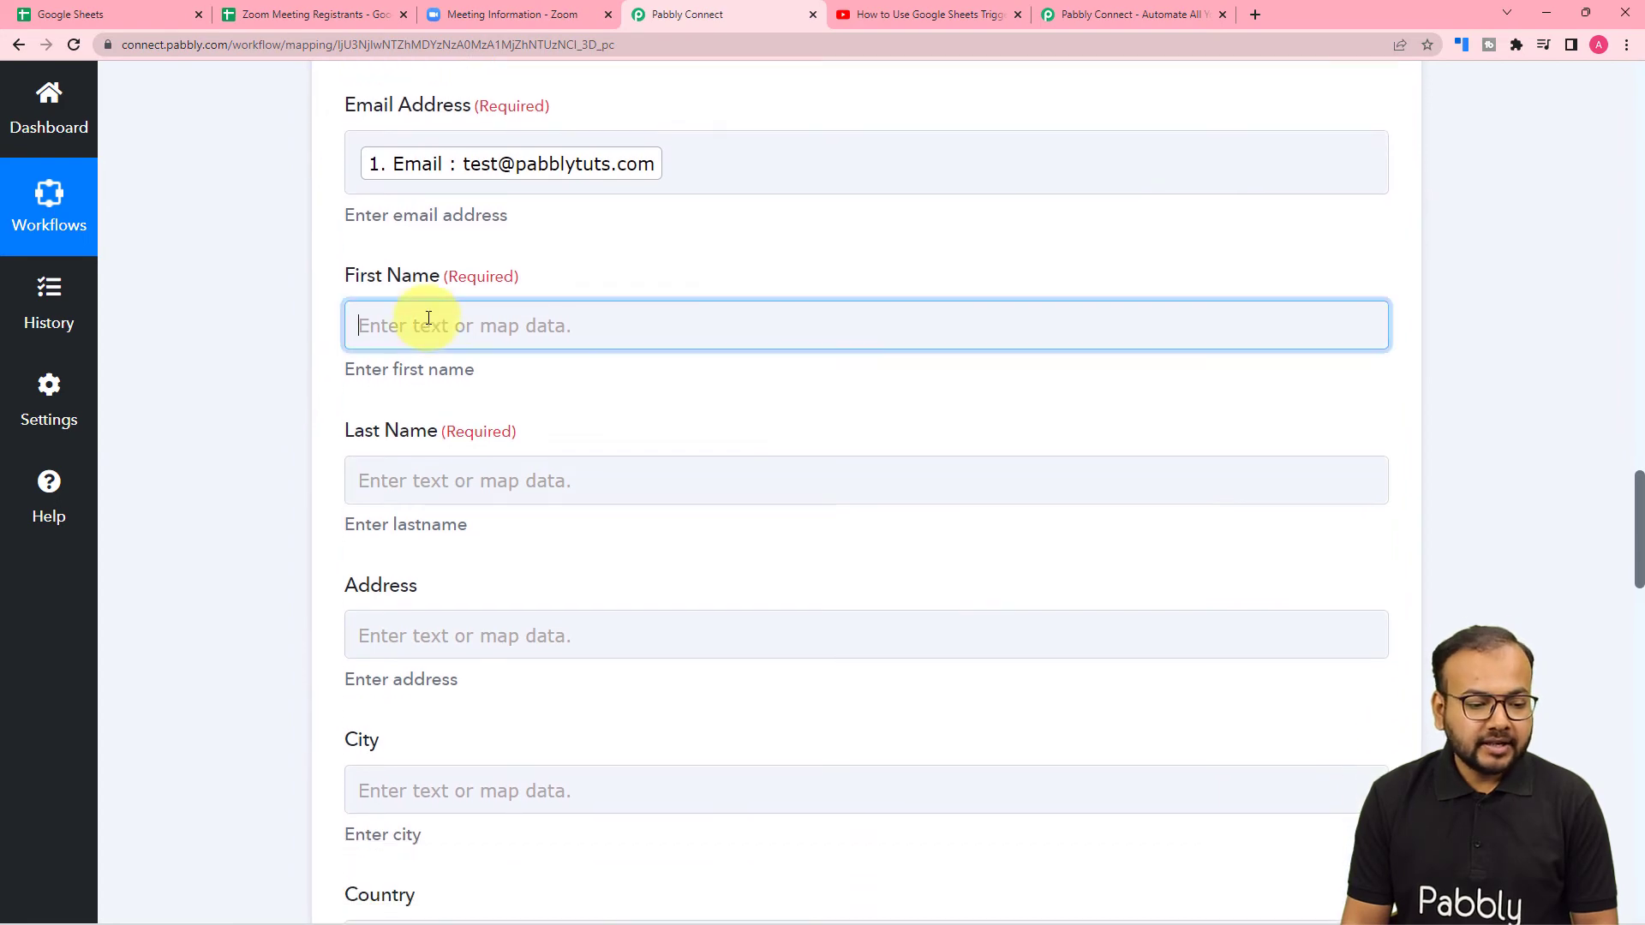
pyautogui.click(471, 511)
pyautogui.scroll(-2, 485, 683)
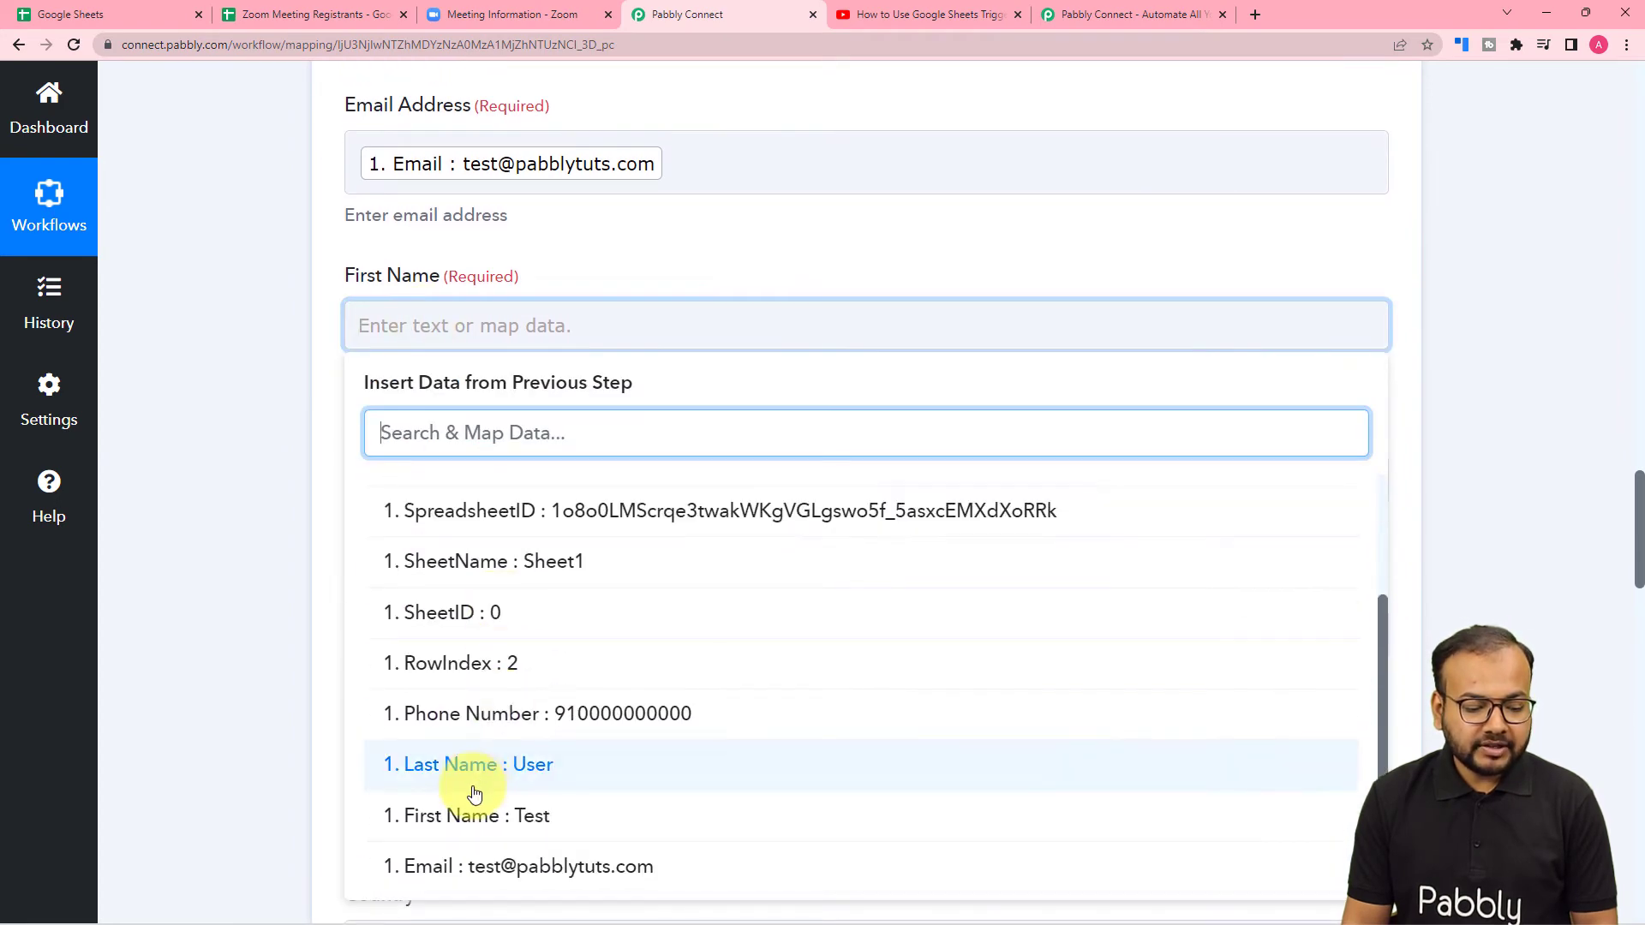
pyautogui.click(462, 814)
pyautogui.click(242, 517)
# Step: Map the Last Name field to the Last Name value from the Google Sheets trigger
pyautogui.scroll(-2, 360, 429)
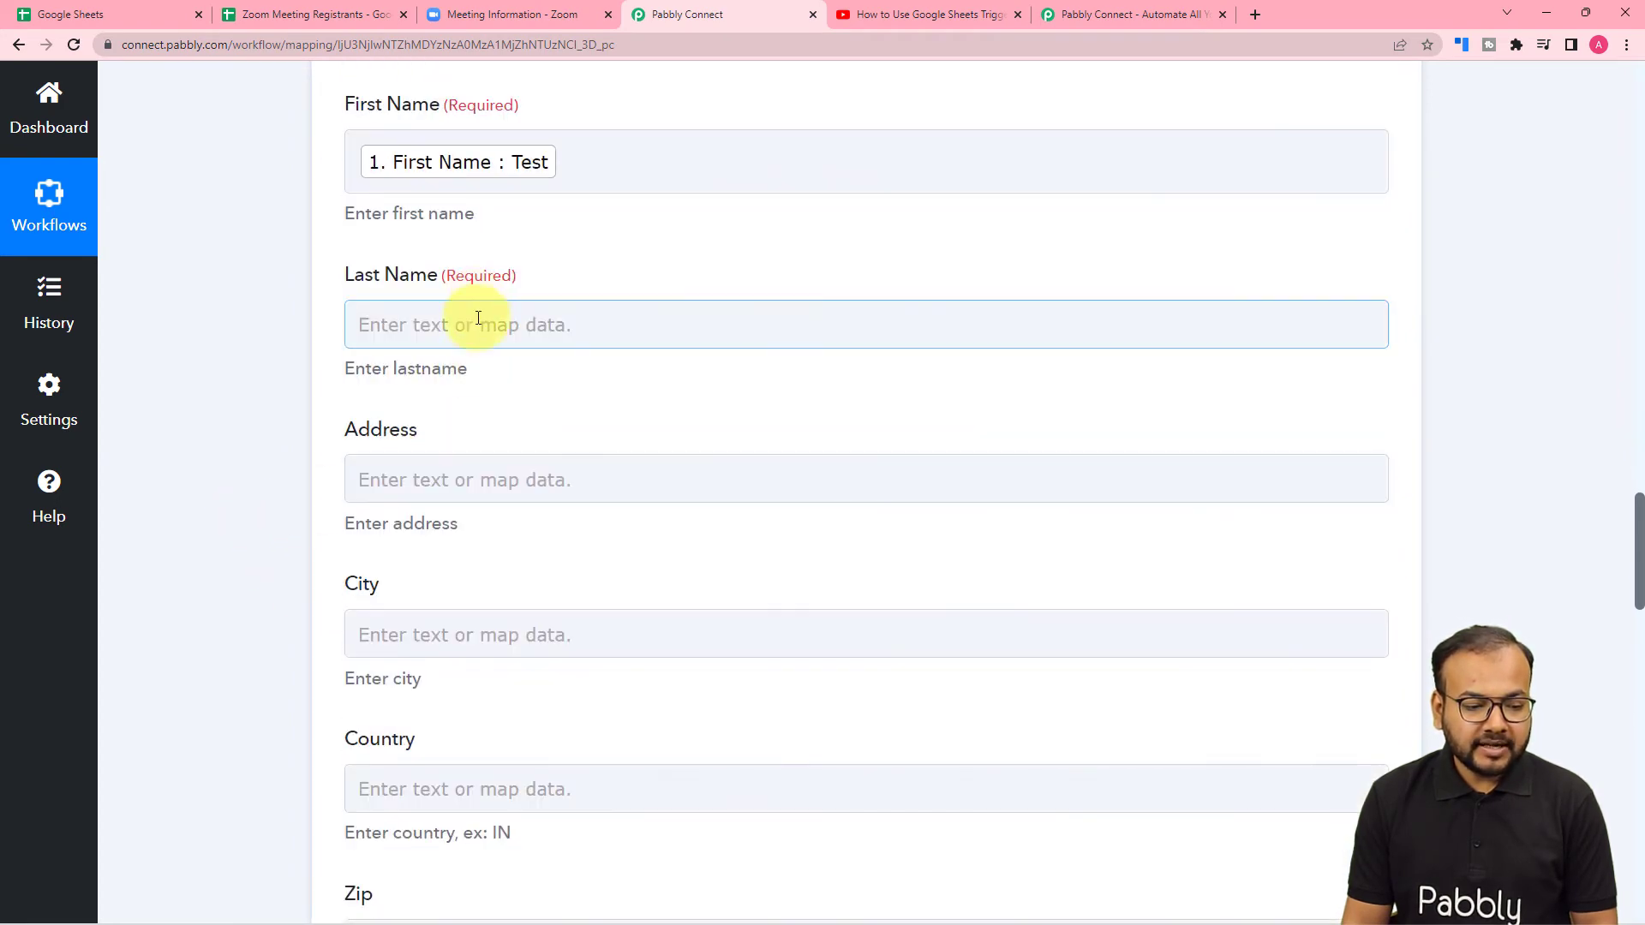
pyautogui.click(478, 319)
pyautogui.click(503, 523)
pyautogui.scroll(-1, 514, 720)
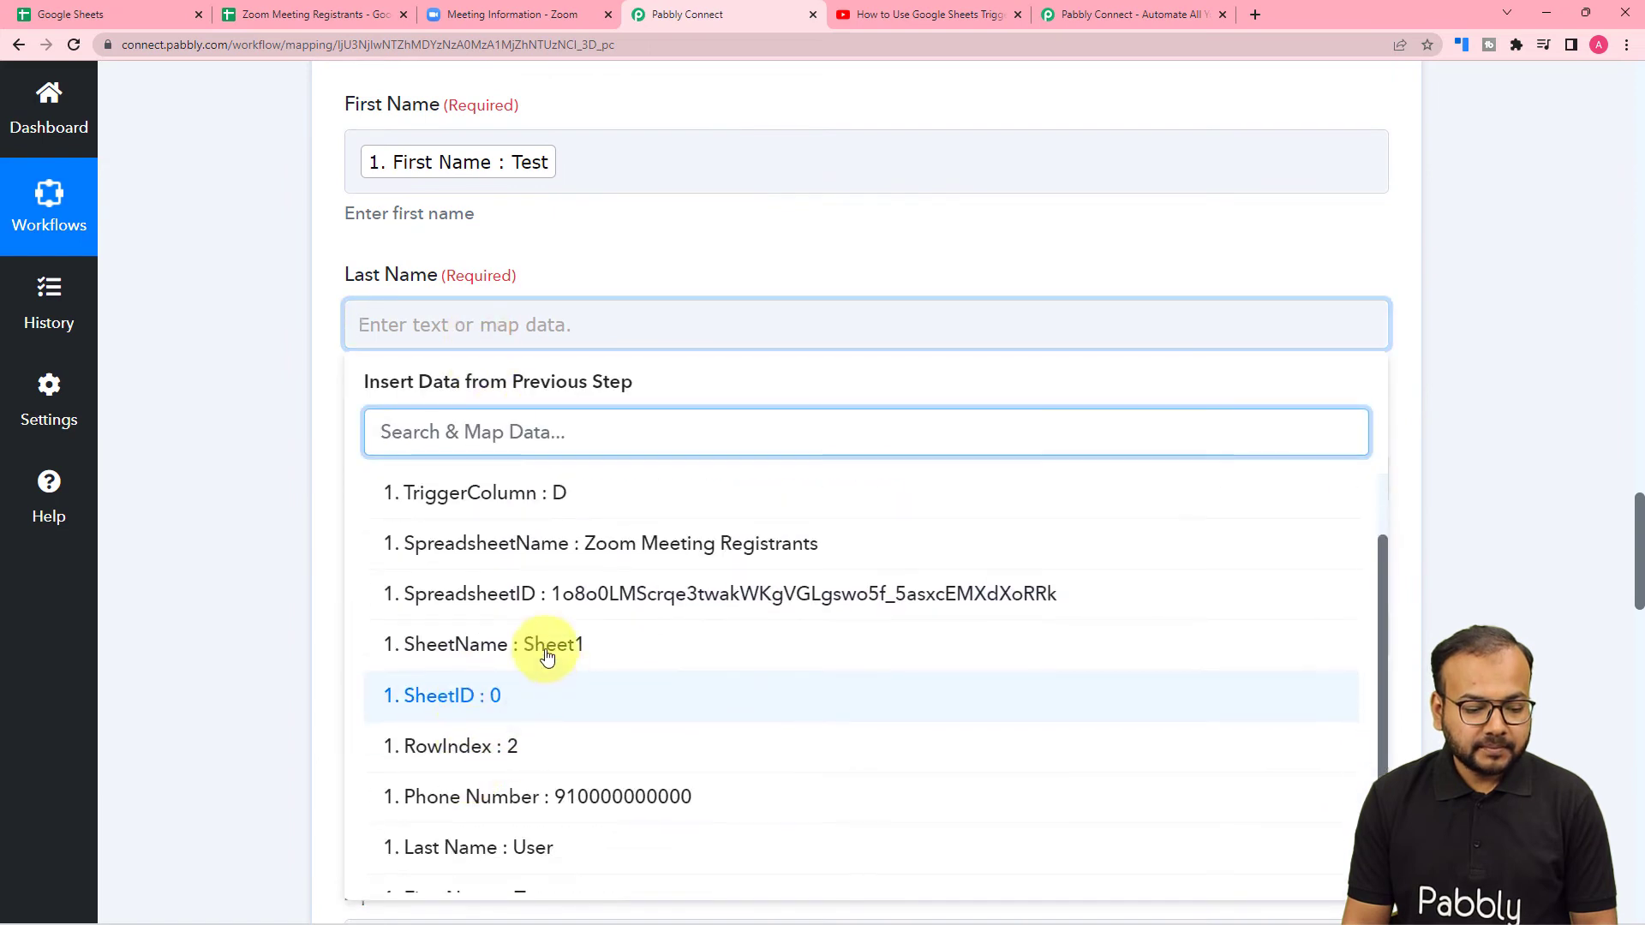
pyautogui.click(485, 843)
pyautogui.click(275, 589)
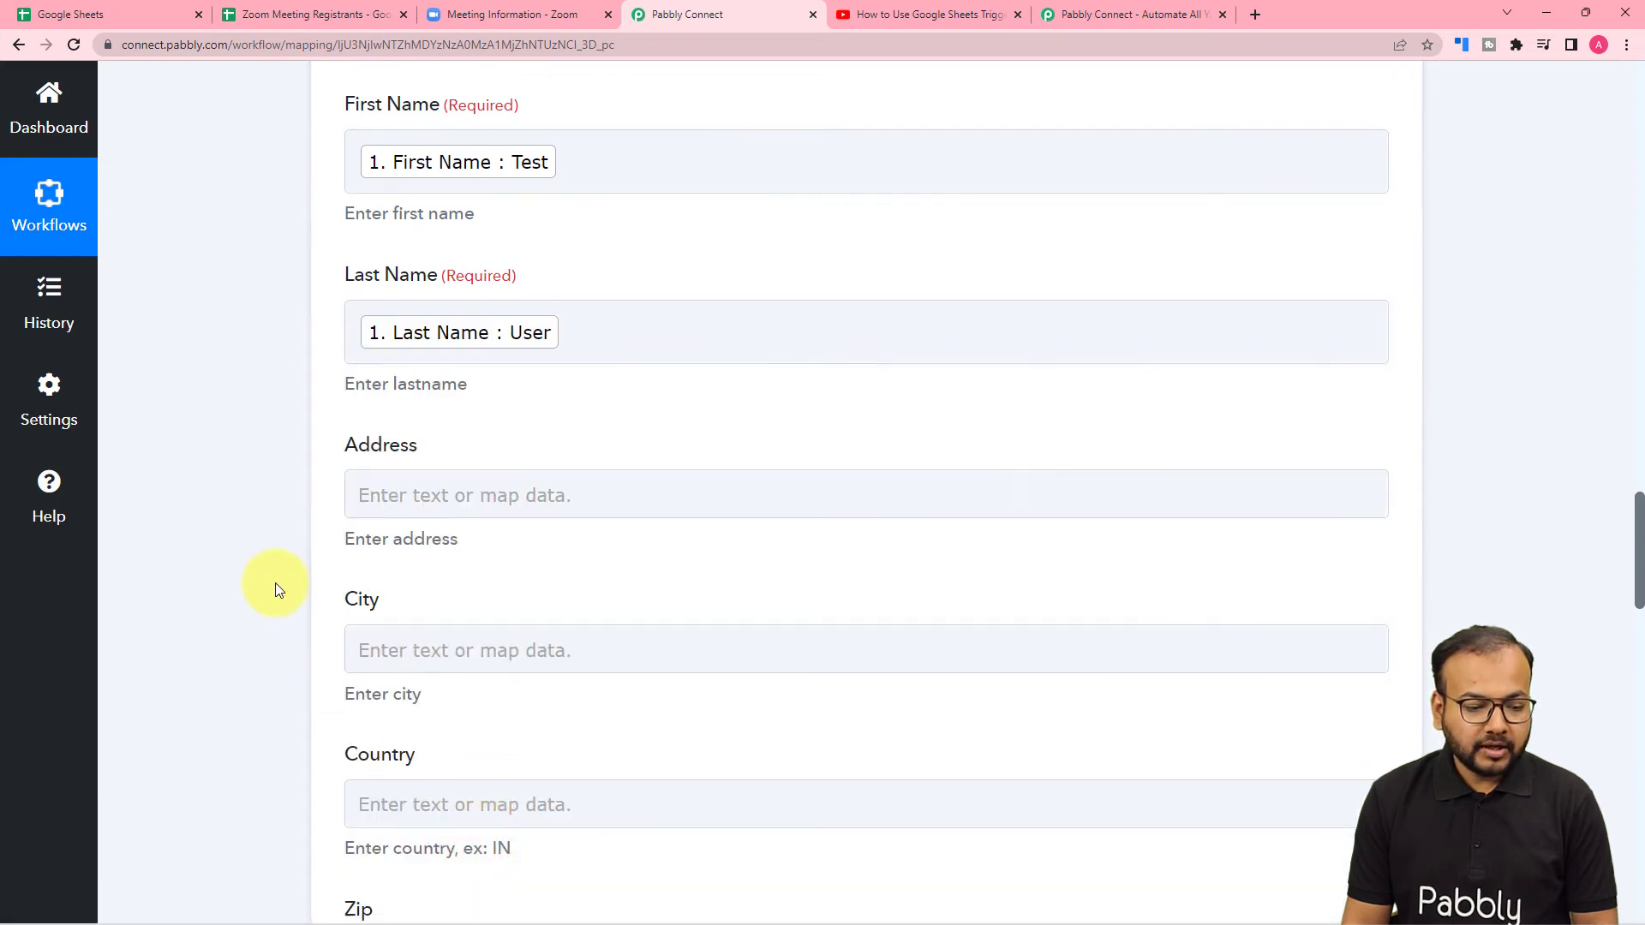
# Step: Map the Phone field to the Phone Number value from the Google Sheets trigger, leaving the address fields empty
pyautogui.scroll(2, 561, 200)
pyautogui.scroll(-1, 574, 242)
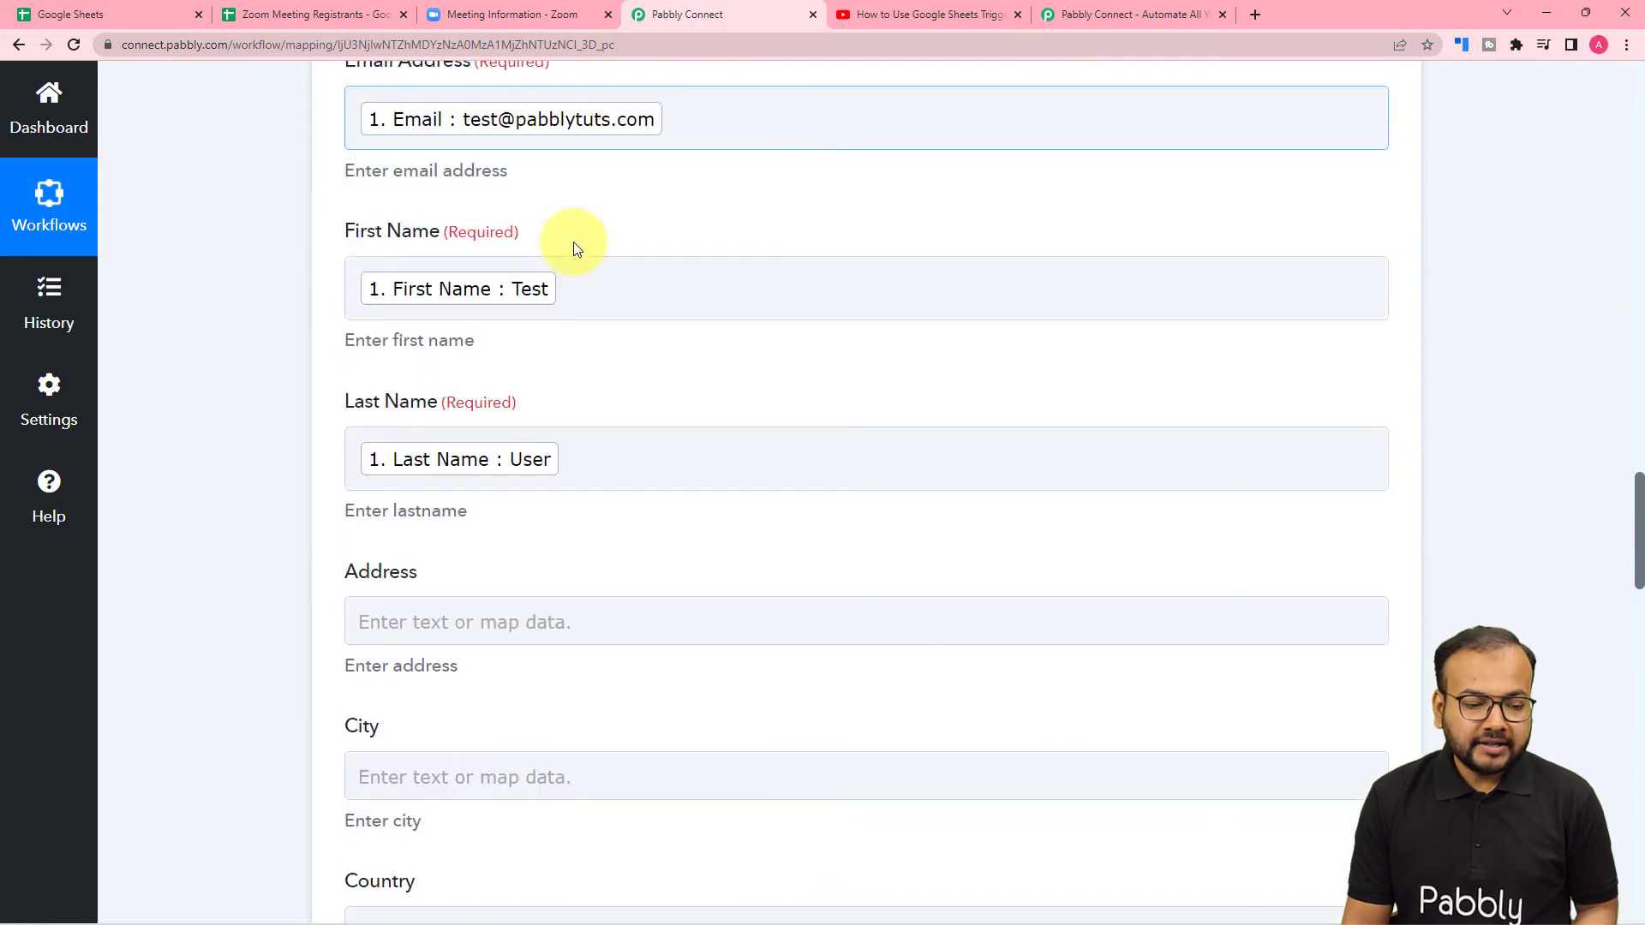
pyautogui.scroll(-3, 575, 242)
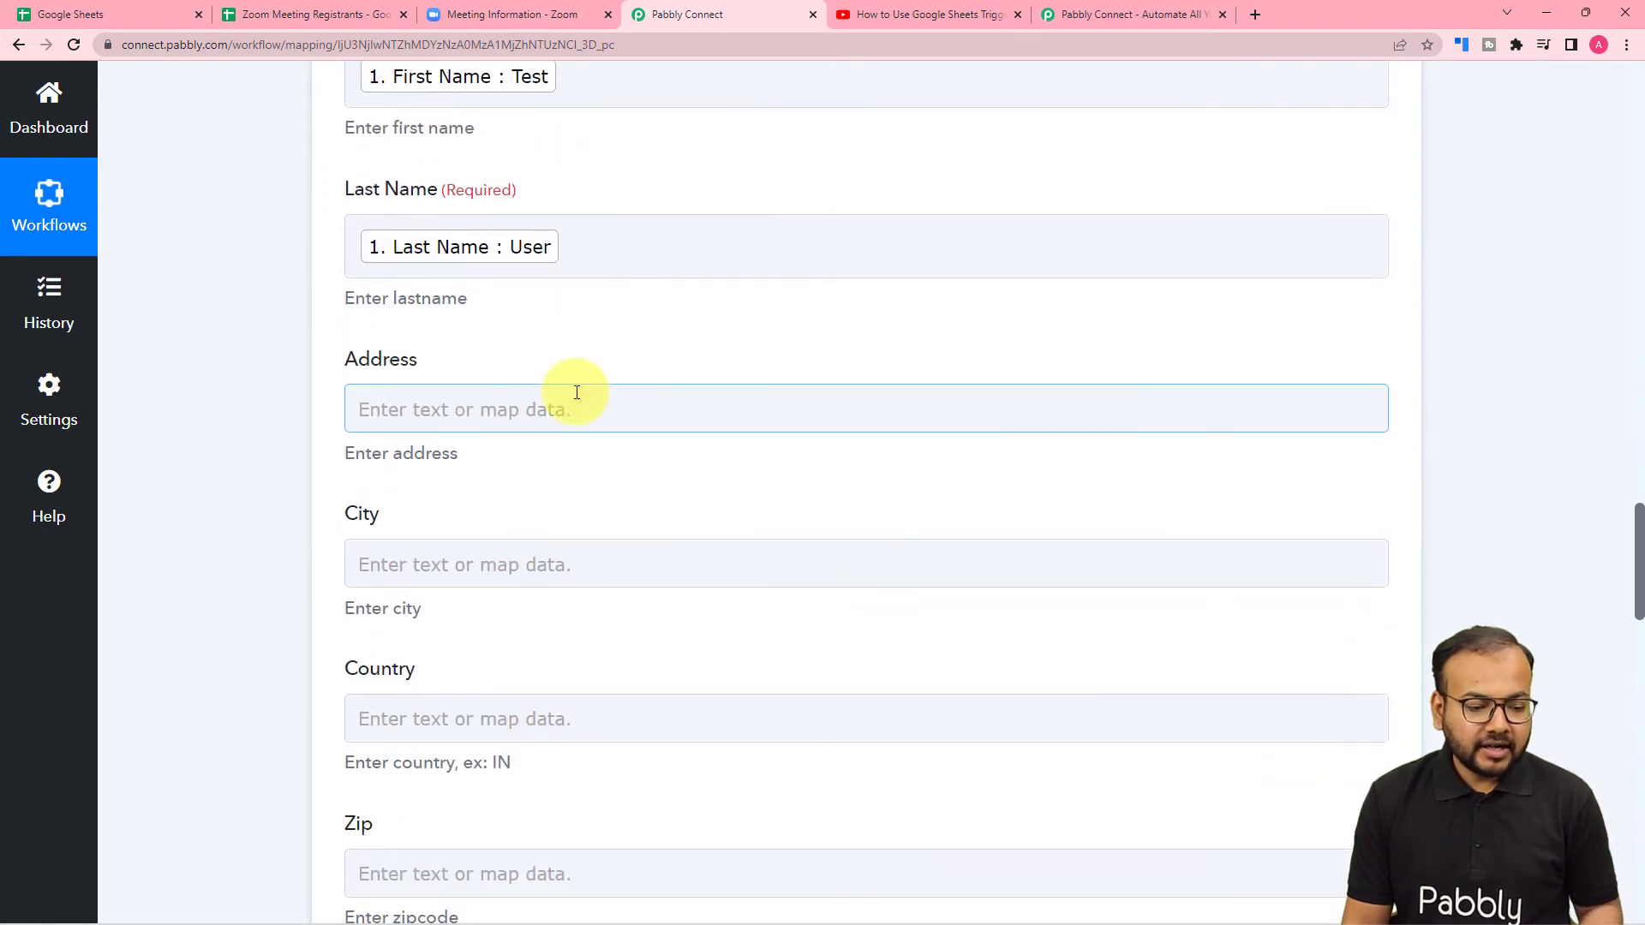
pyautogui.scroll(-6, 562, 340)
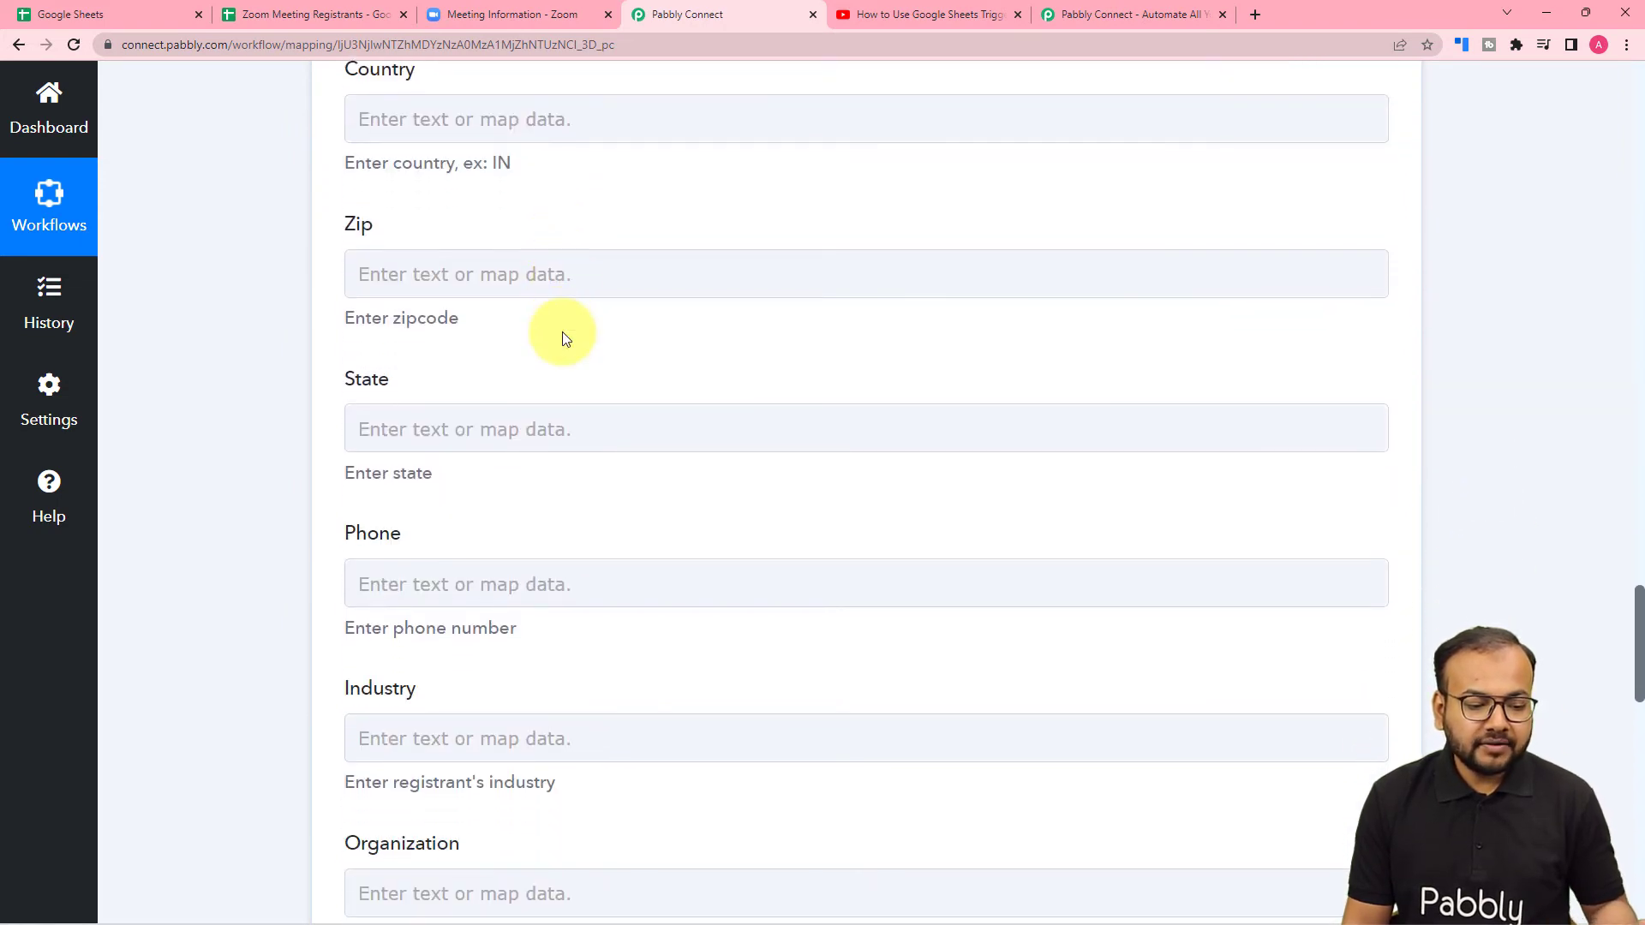
pyautogui.scroll(-3, 562, 338)
pyautogui.click(559, 331)
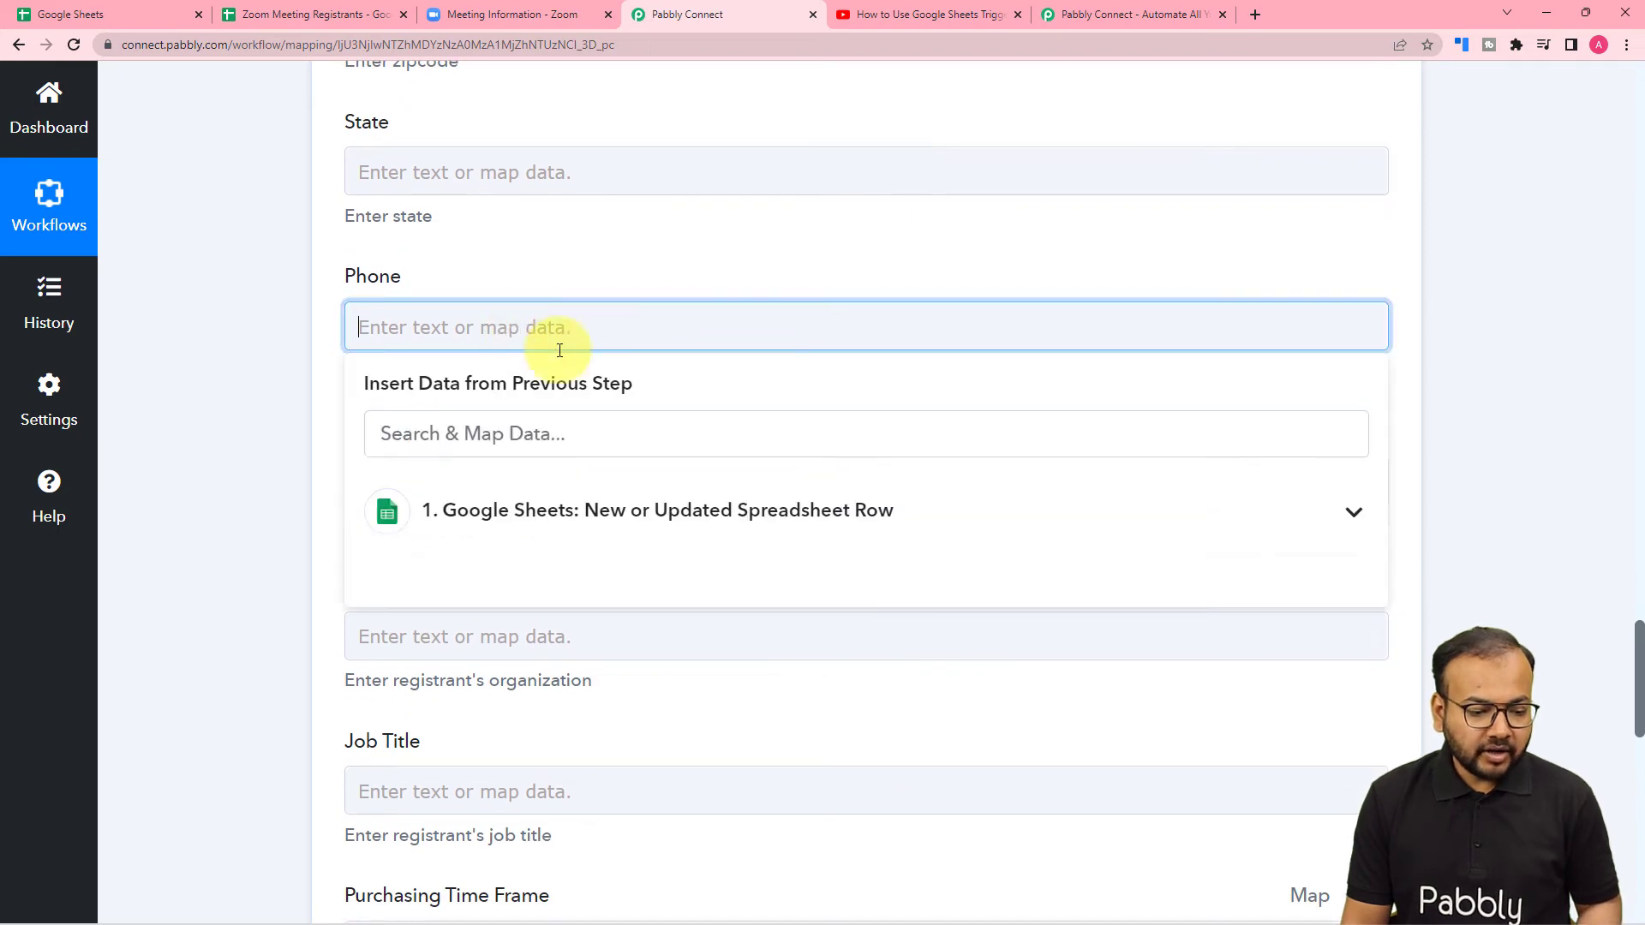
pyautogui.click(538, 518)
pyautogui.click(573, 718)
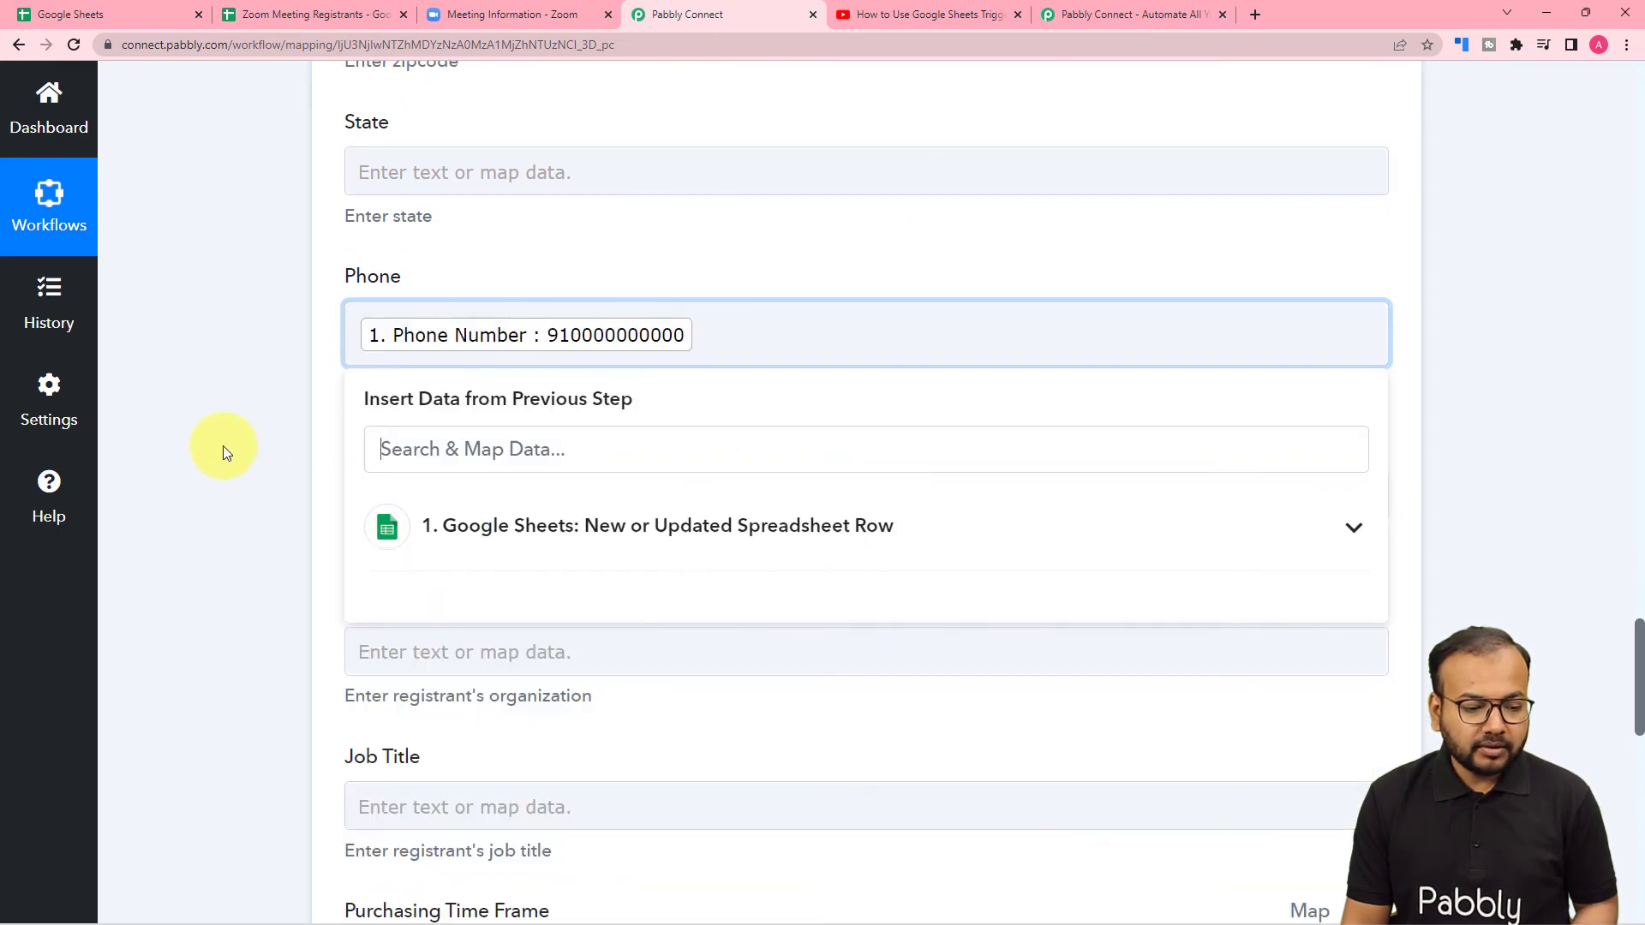
pyautogui.click(219, 441)
# Step: Keep Purchasing Time Frame at Within a month and set Role in Purchase Process to Not involved
pyautogui.scroll(-5, 219, 441)
pyautogui.scroll(-2, 220, 440)
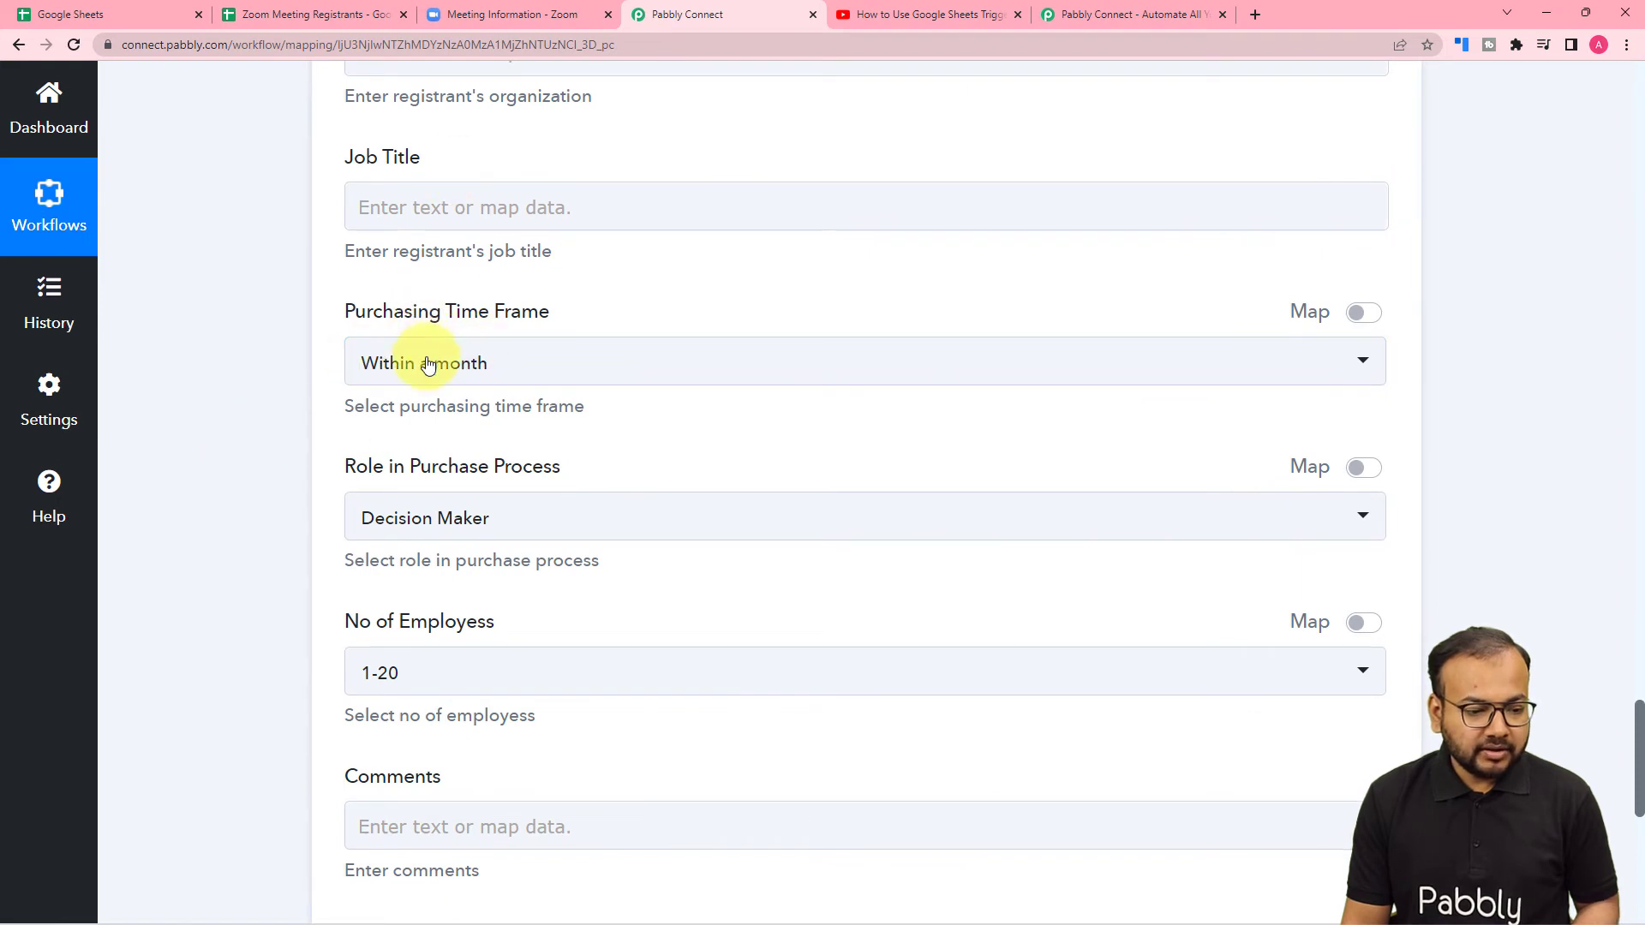
pyautogui.scroll(-2, 496, 257)
pyautogui.click(503, 206)
pyautogui.click(419, 301)
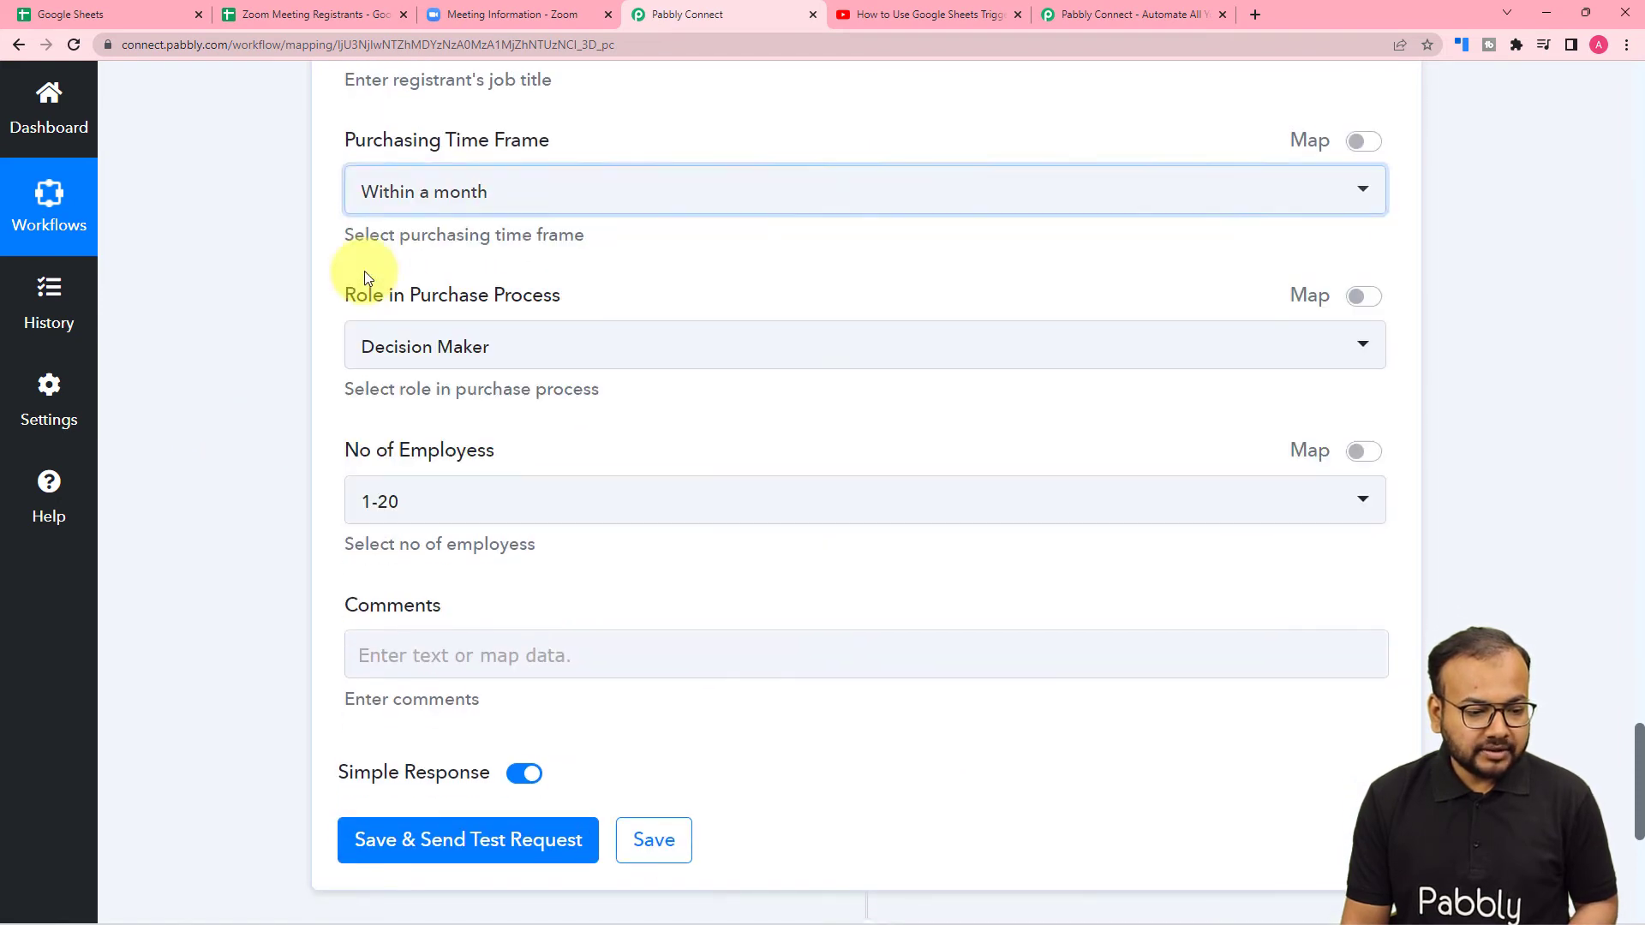
pyautogui.click(474, 358)
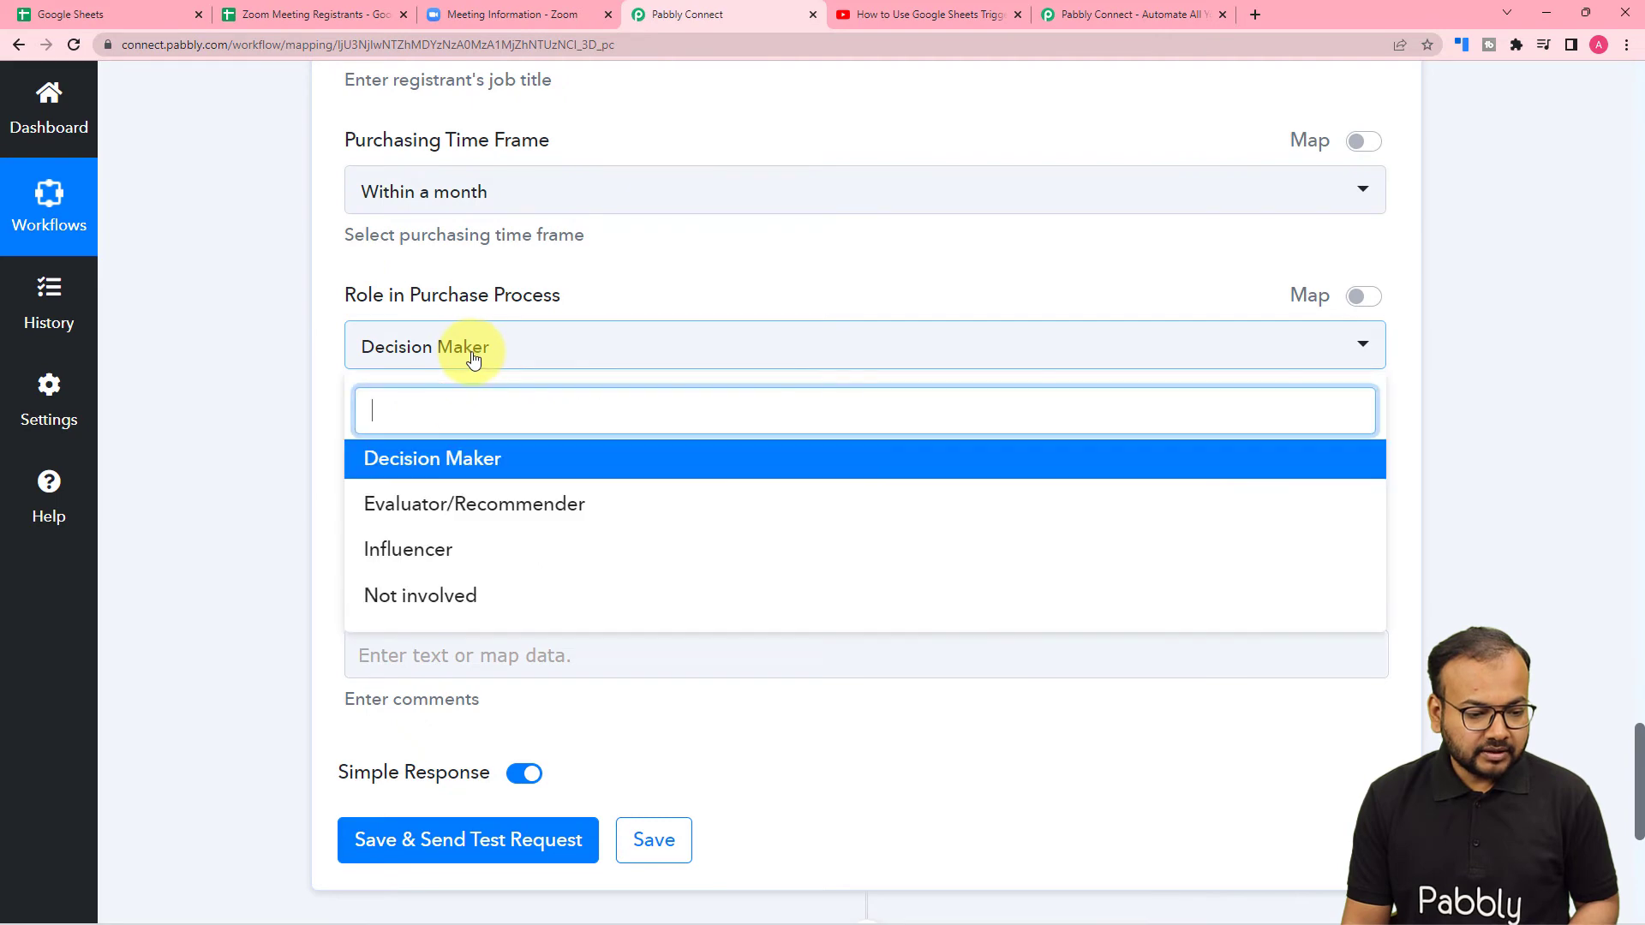
pyautogui.click(433, 592)
pyautogui.scroll(-1, 297, 387)
pyautogui.scroll(-2, 297, 390)
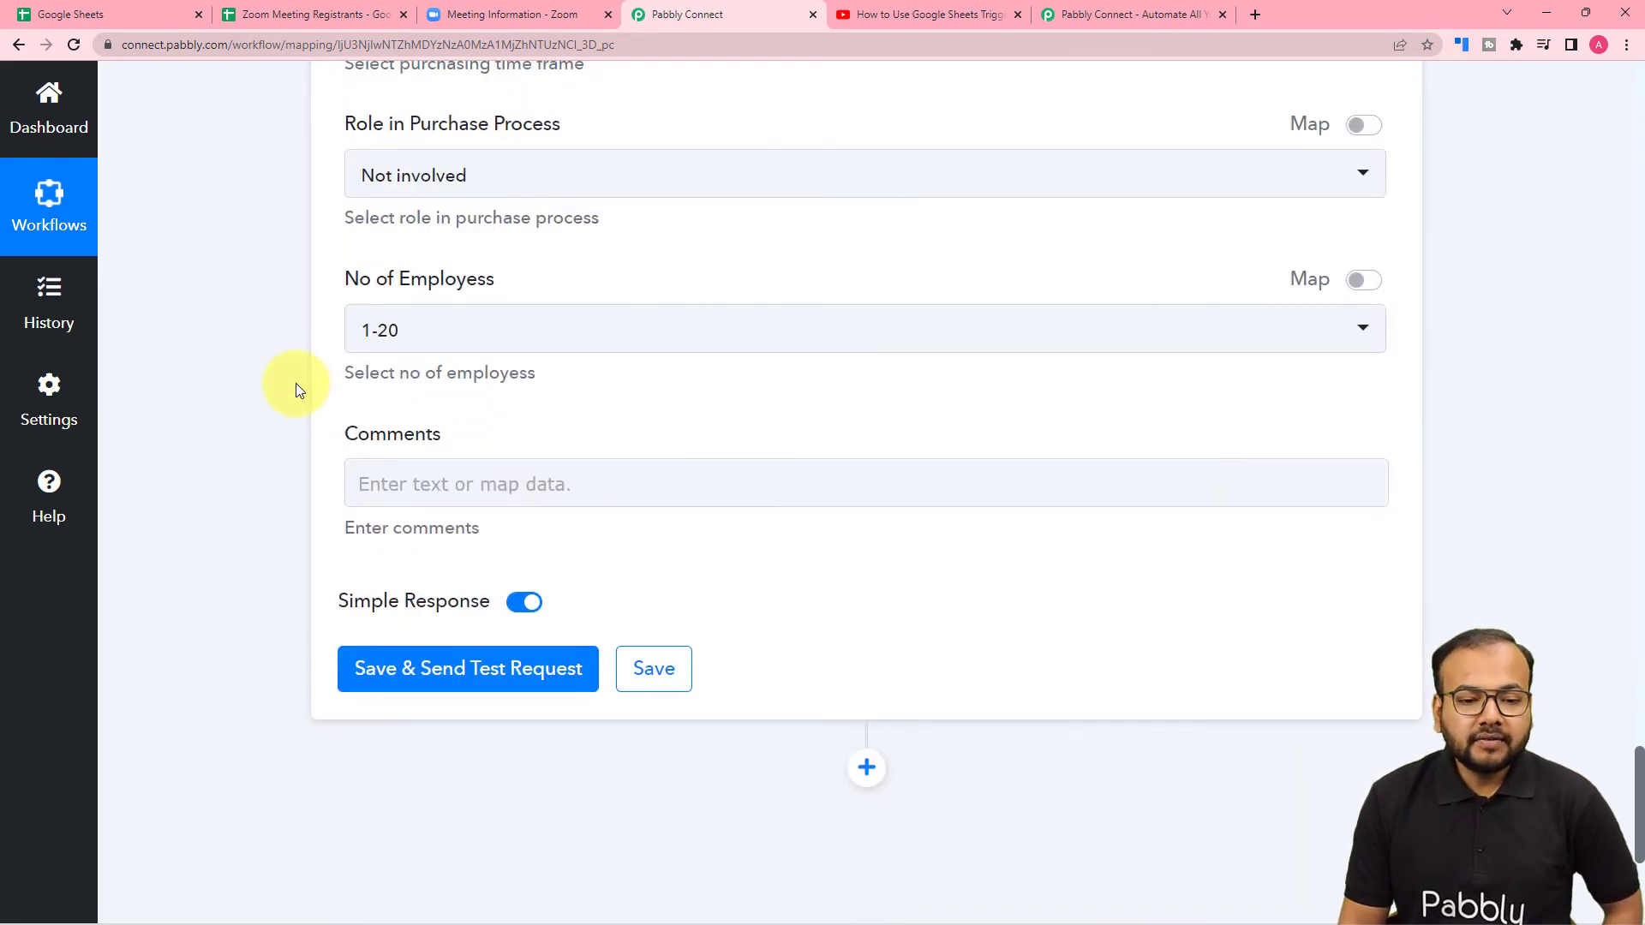
# Step: Check the Team Meeting page in Zoom, and return to Pabbly Connect to save the Zoom action and send a test request
pyautogui.scroll(-3, 296, 390)
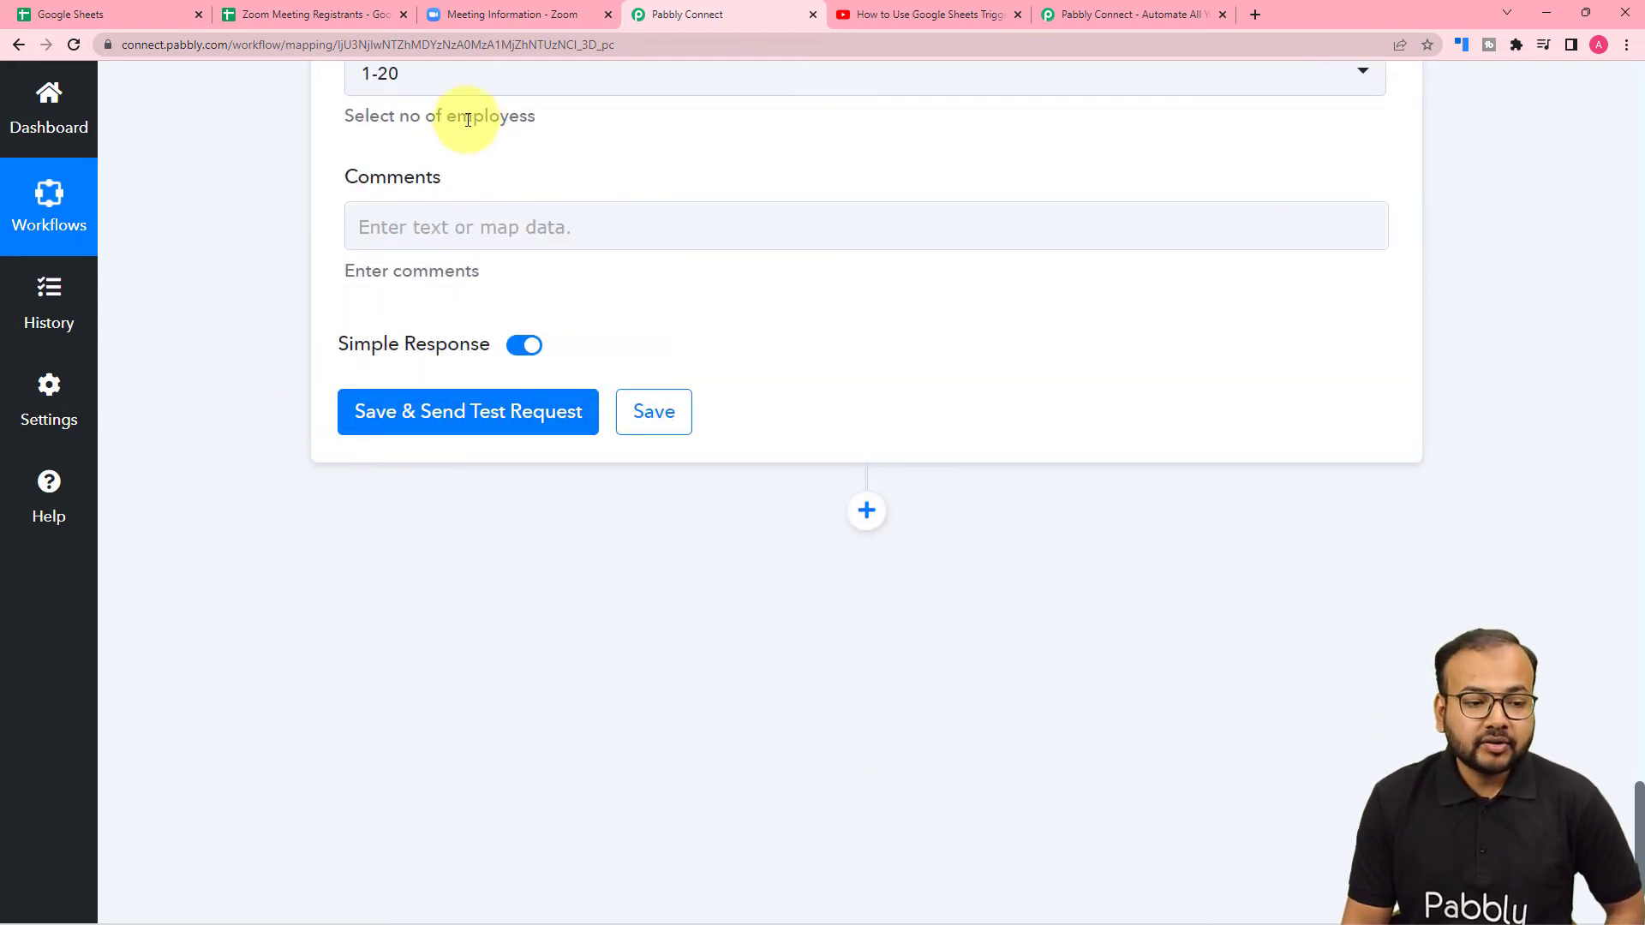
pyautogui.click(484, 17)
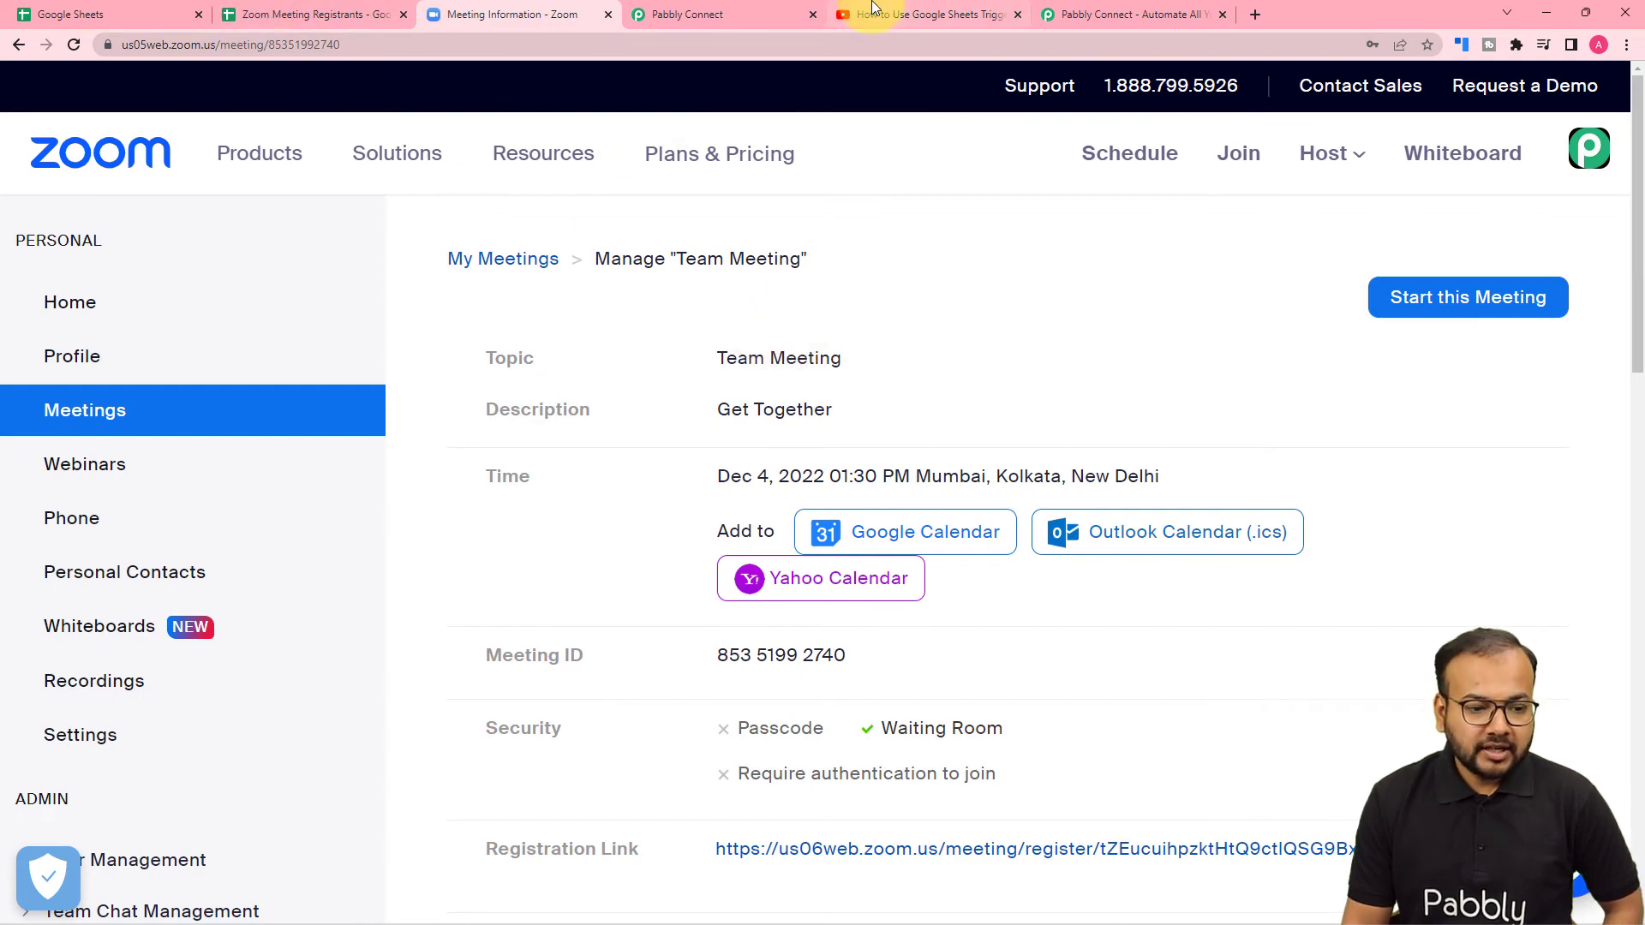
pyautogui.click(773, 9)
pyautogui.click(471, 412)
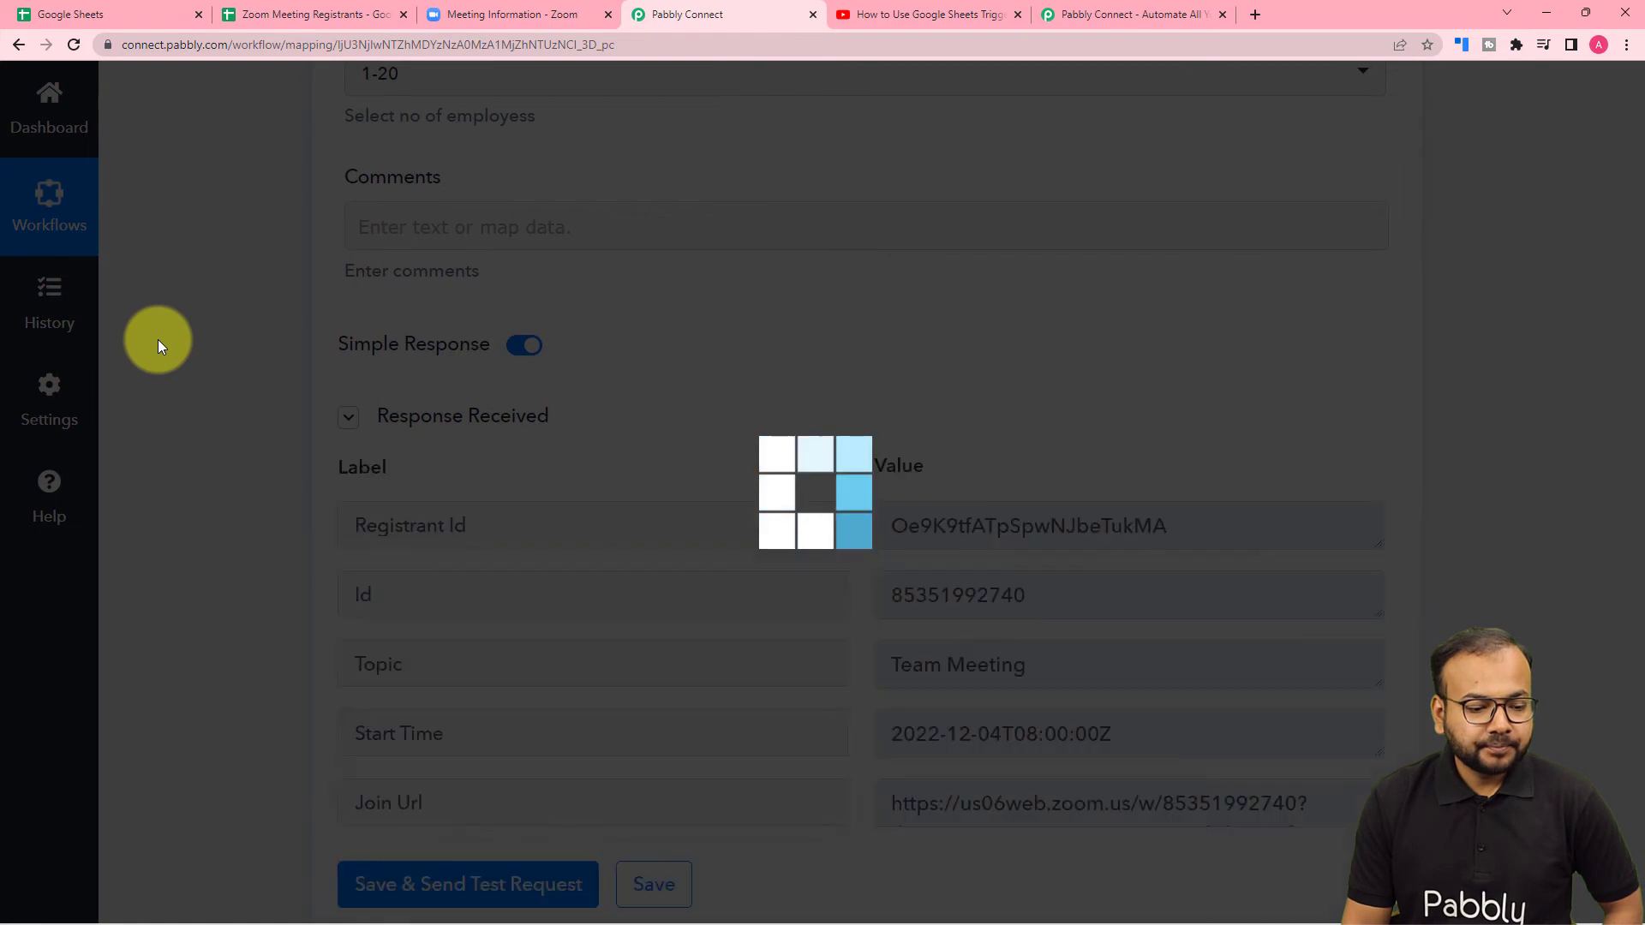
pyautogui.scroll(-2, 158, 339)
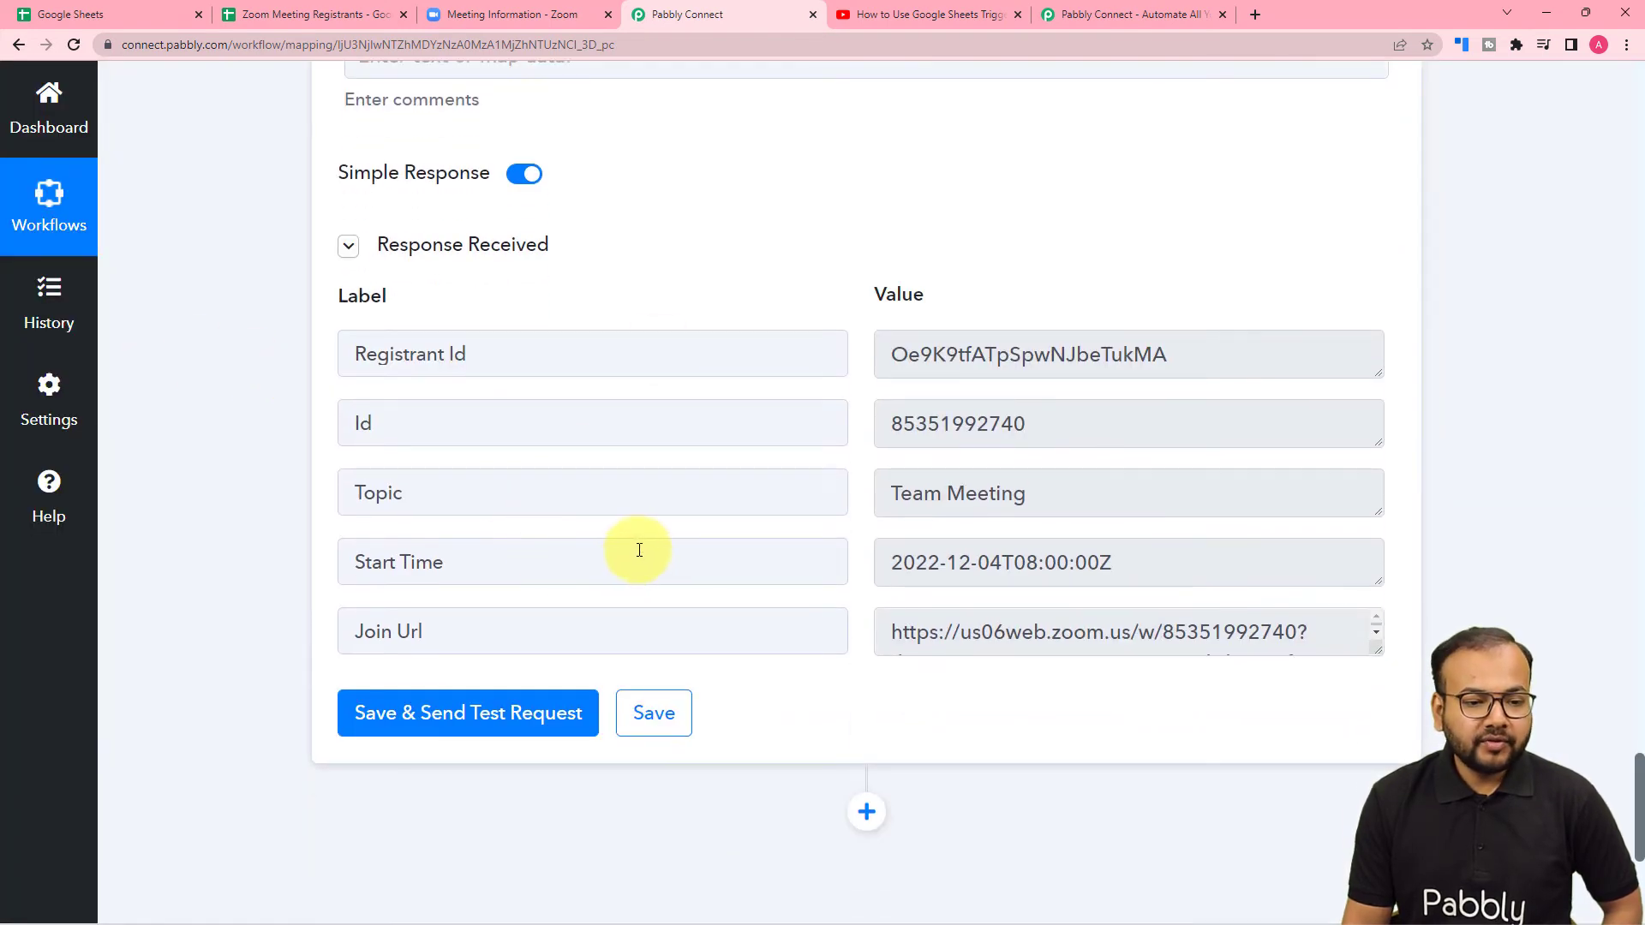
# Step: Switch to Zoom and view the list of registrants for Team Meeting
pyautogui.click(492, 17)
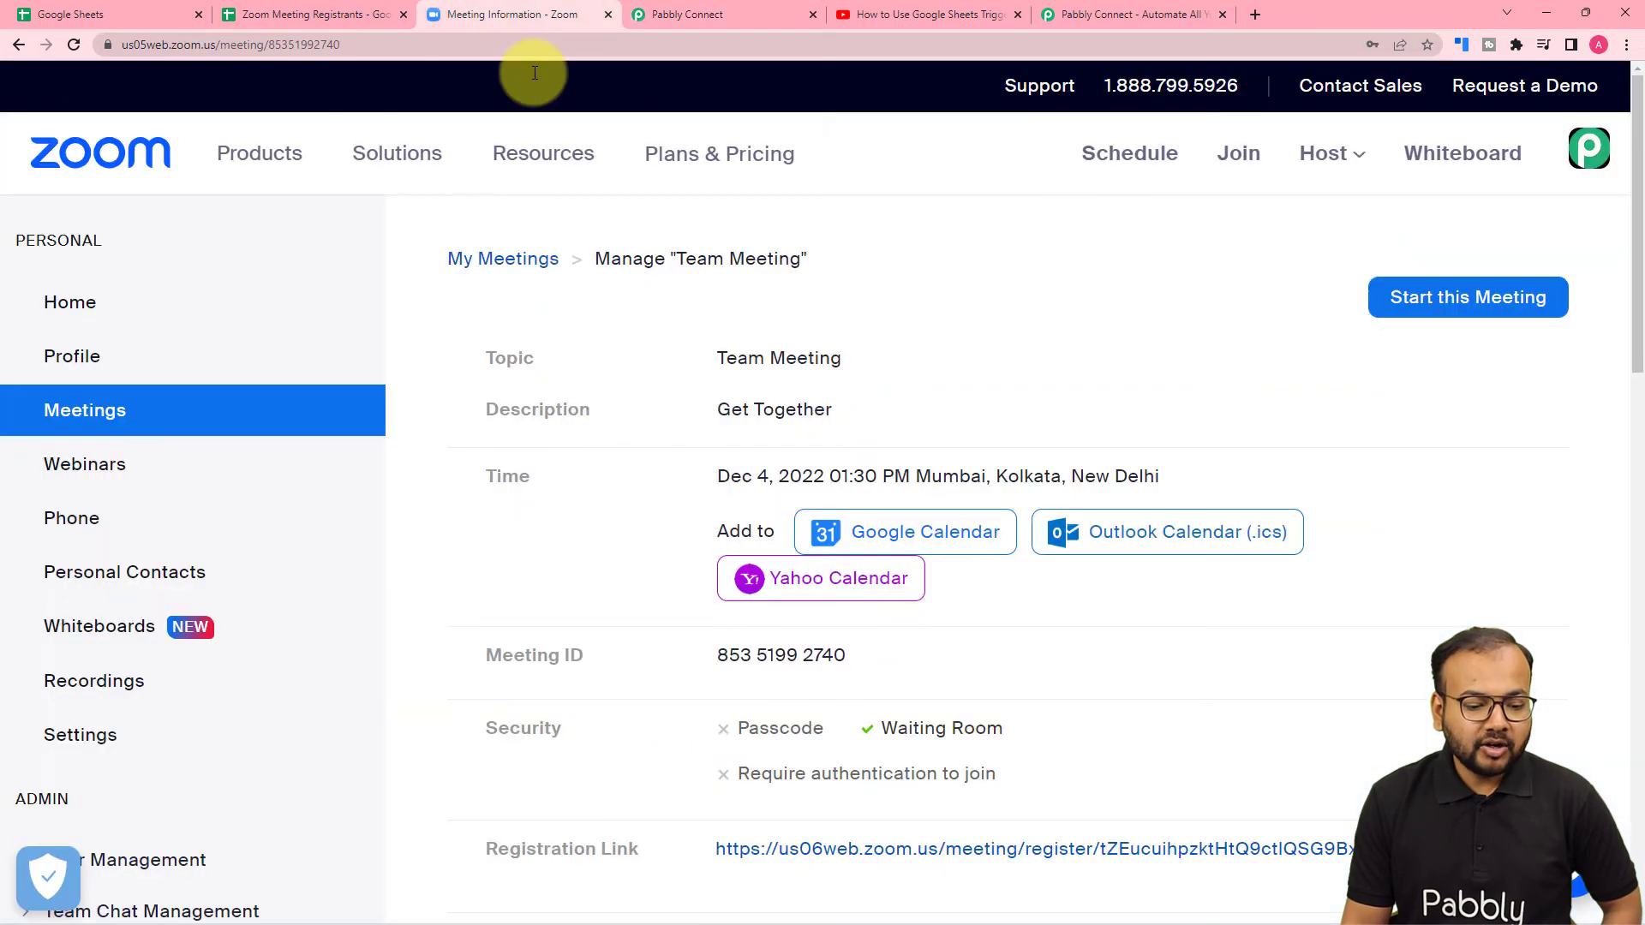
pyautogui.scroll(-7, 571, 388)
pyautogui.scroll(-4, 571, 392)
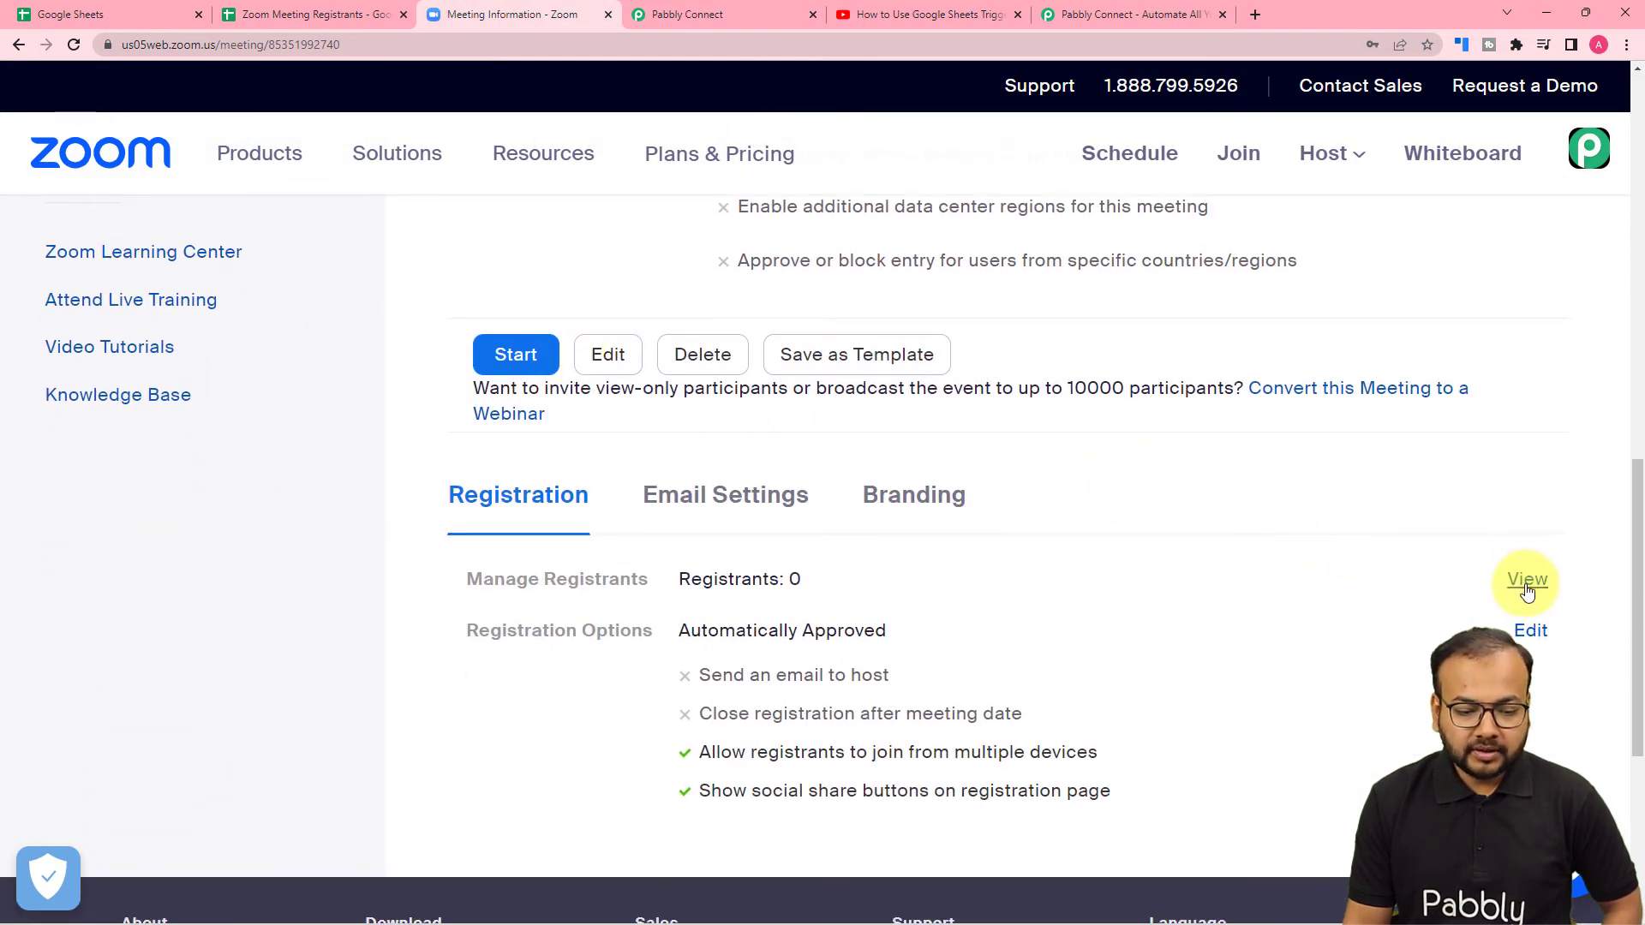
pyautogui.click(1513, 580)
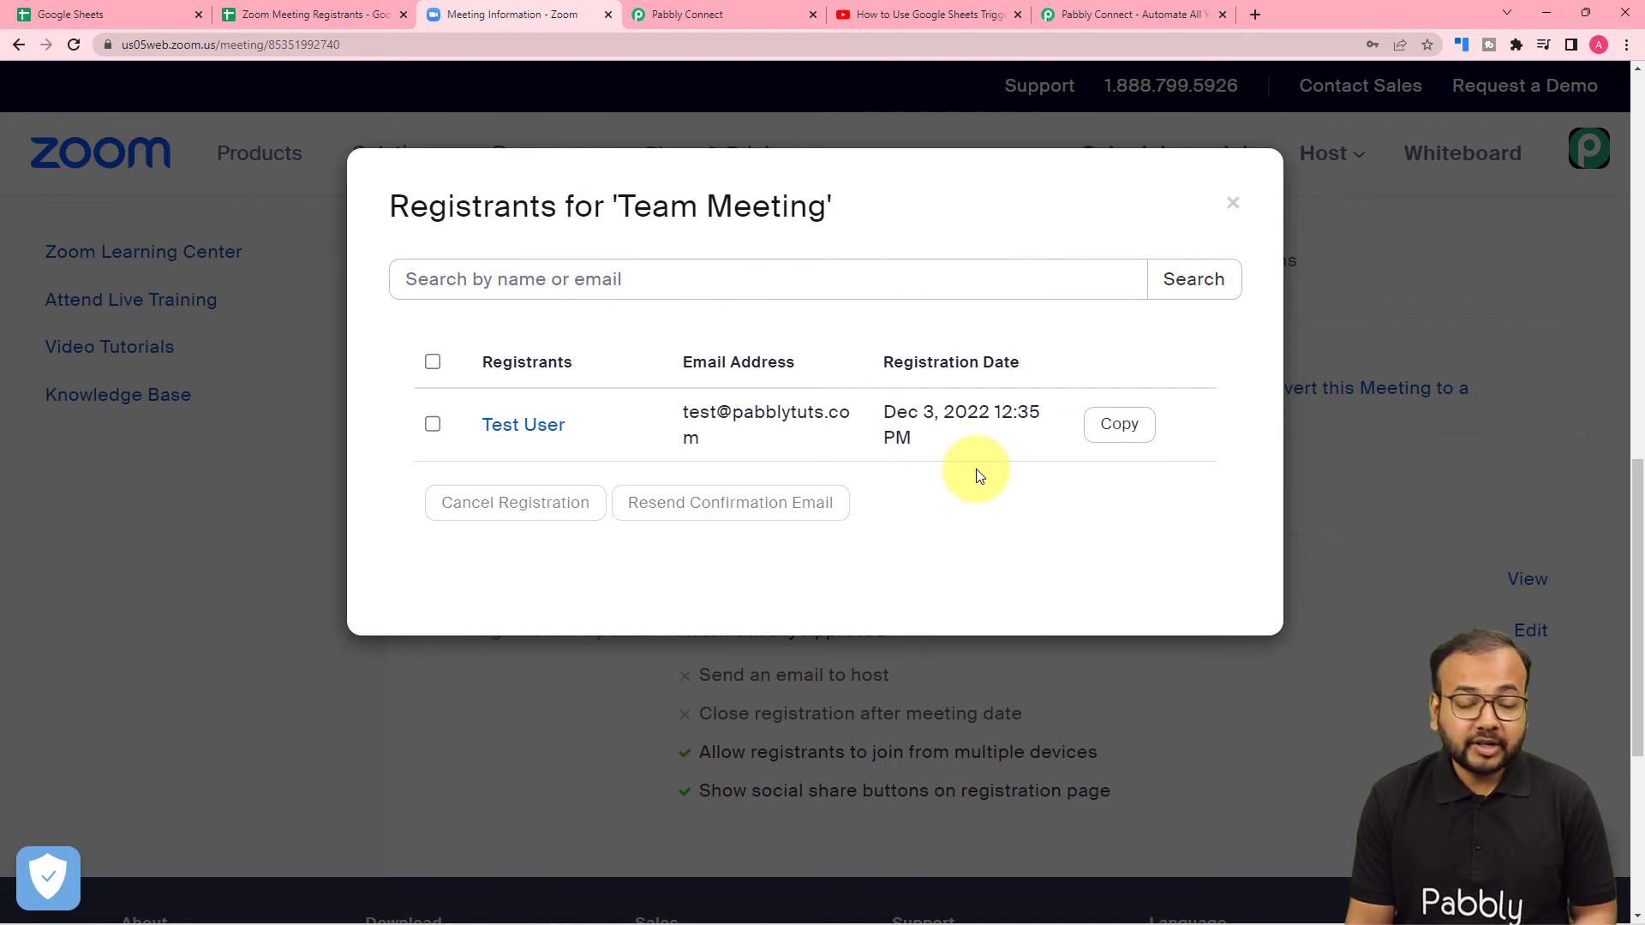
# Step: Review the mapped registrant fields in the Pabbly Connect workflow and compare them with the Team Meeting registrants in Zoom
pyautogui.click(694, 14)
pyautogui.scroll(12, 305, 284)
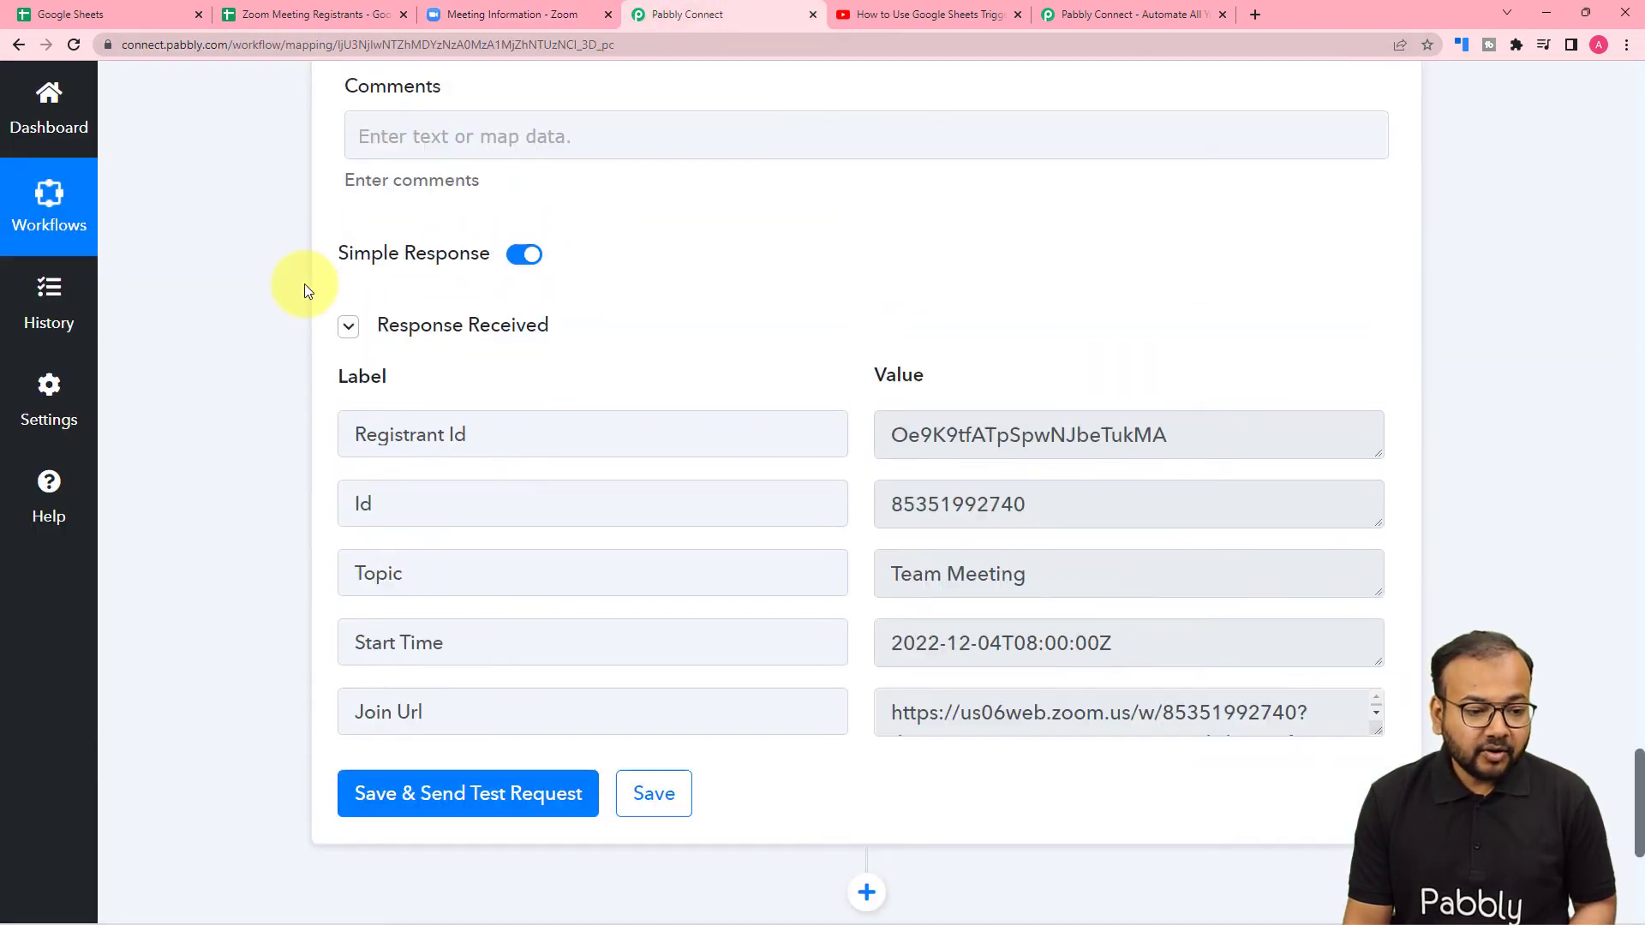
pyautogui.scroll(12, 304, 291)
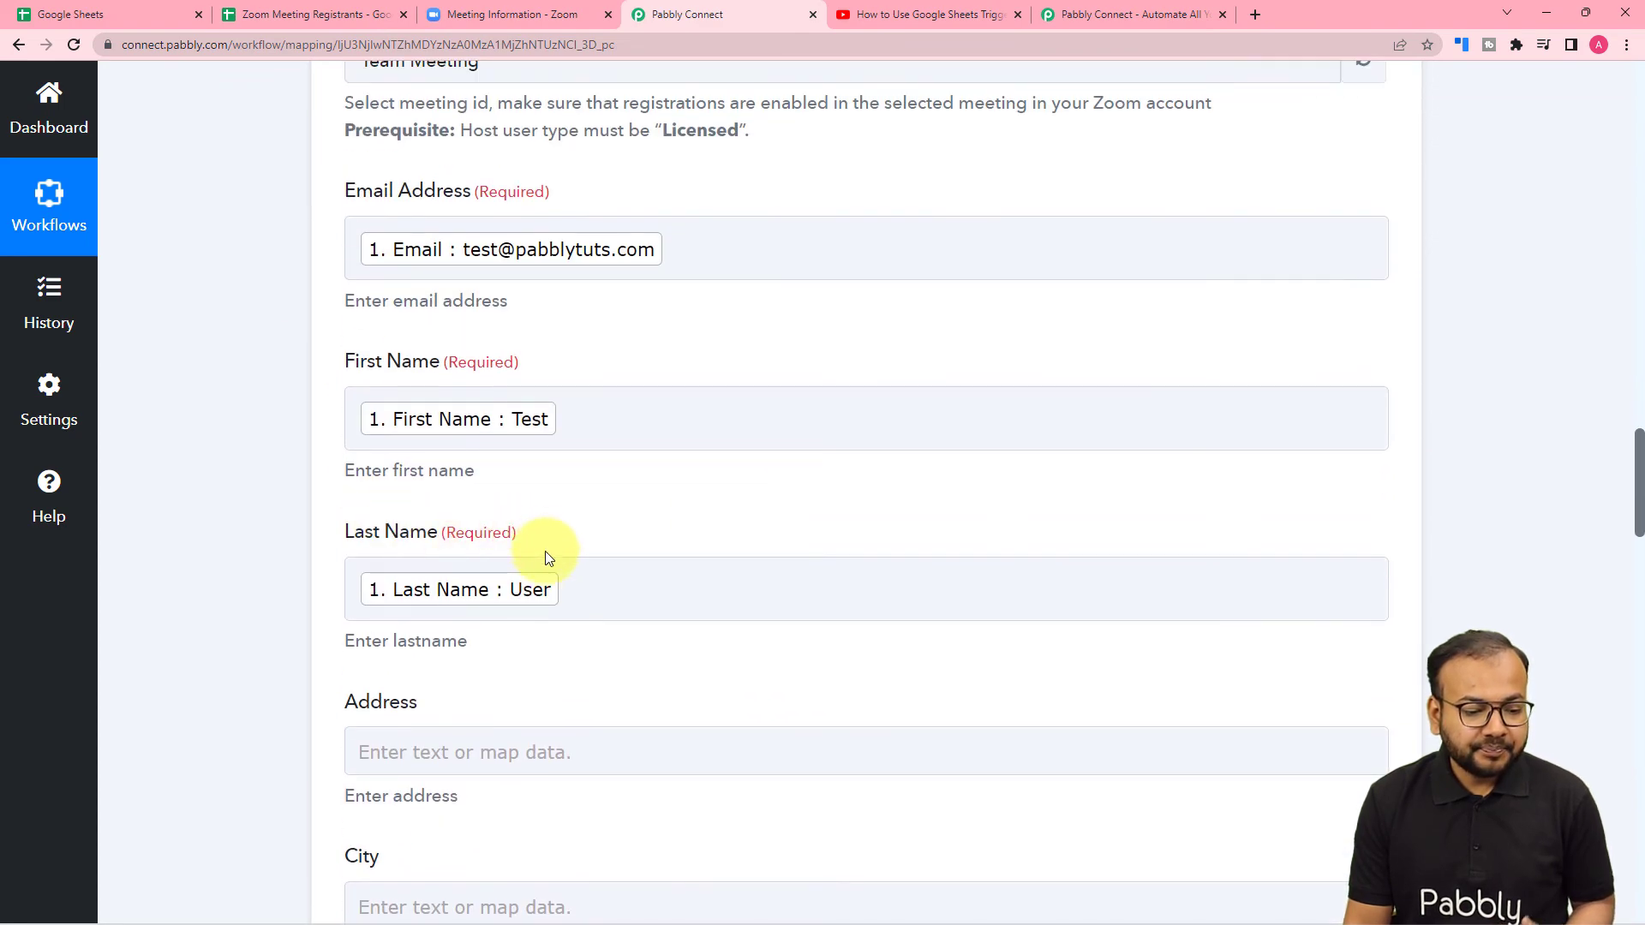
pyautogui.click(537, 4)
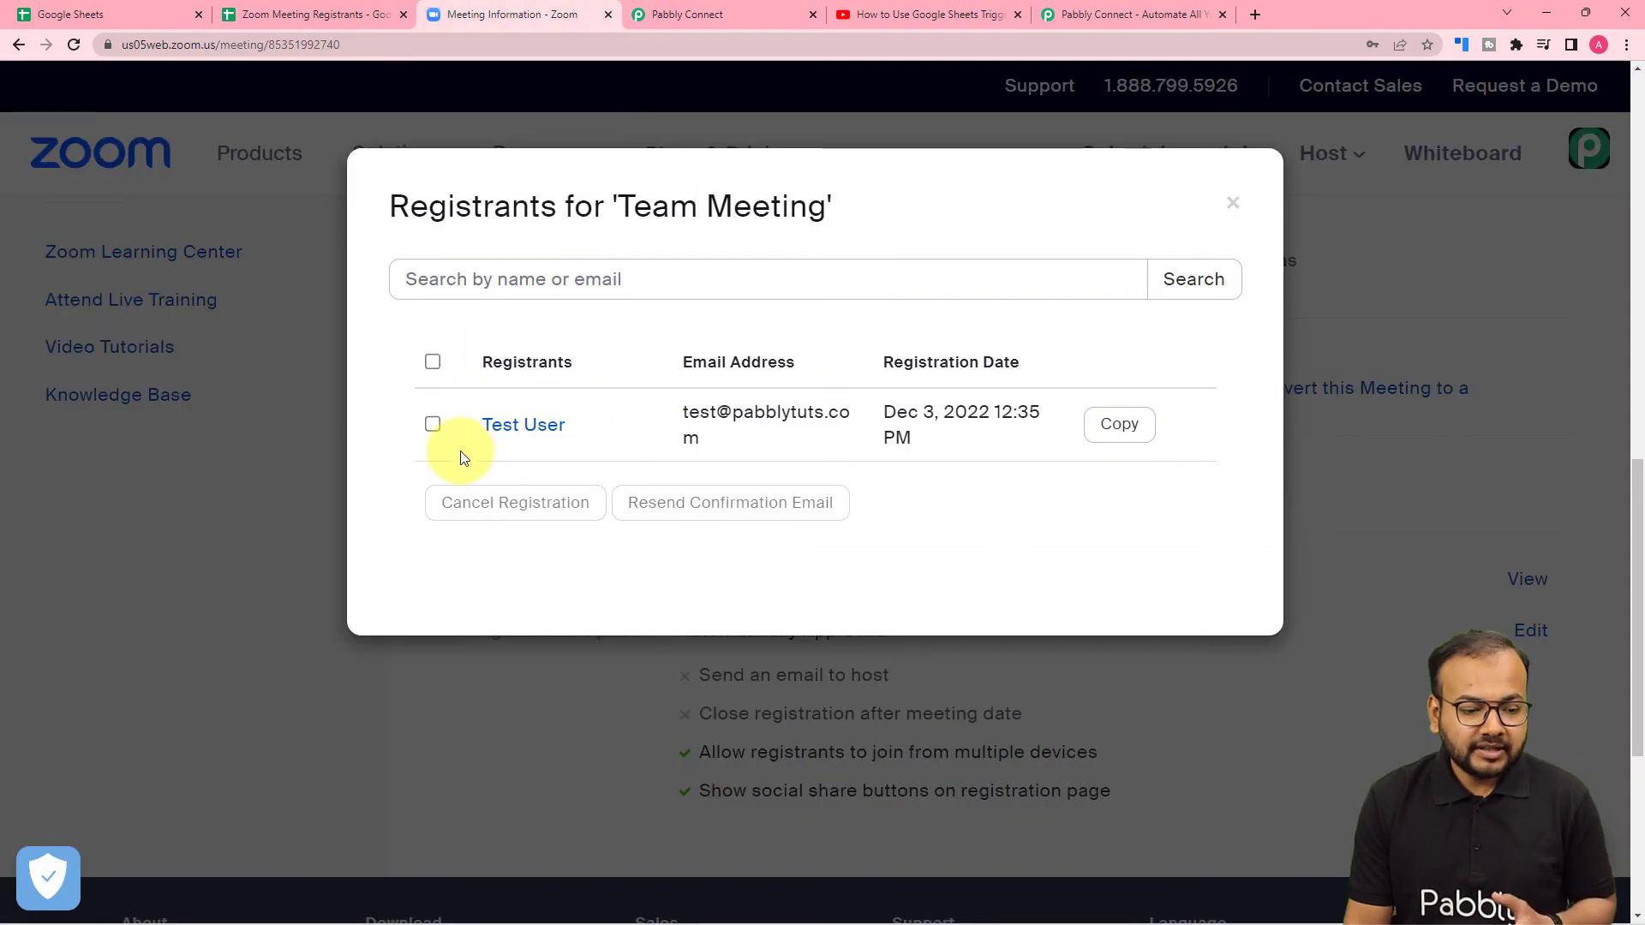
# Step: Return to Pabbly Connect, review the mapped registrant fields and test response, and save the Zoom Add Meeting Registrant action
pyautogui.click(686, 15)
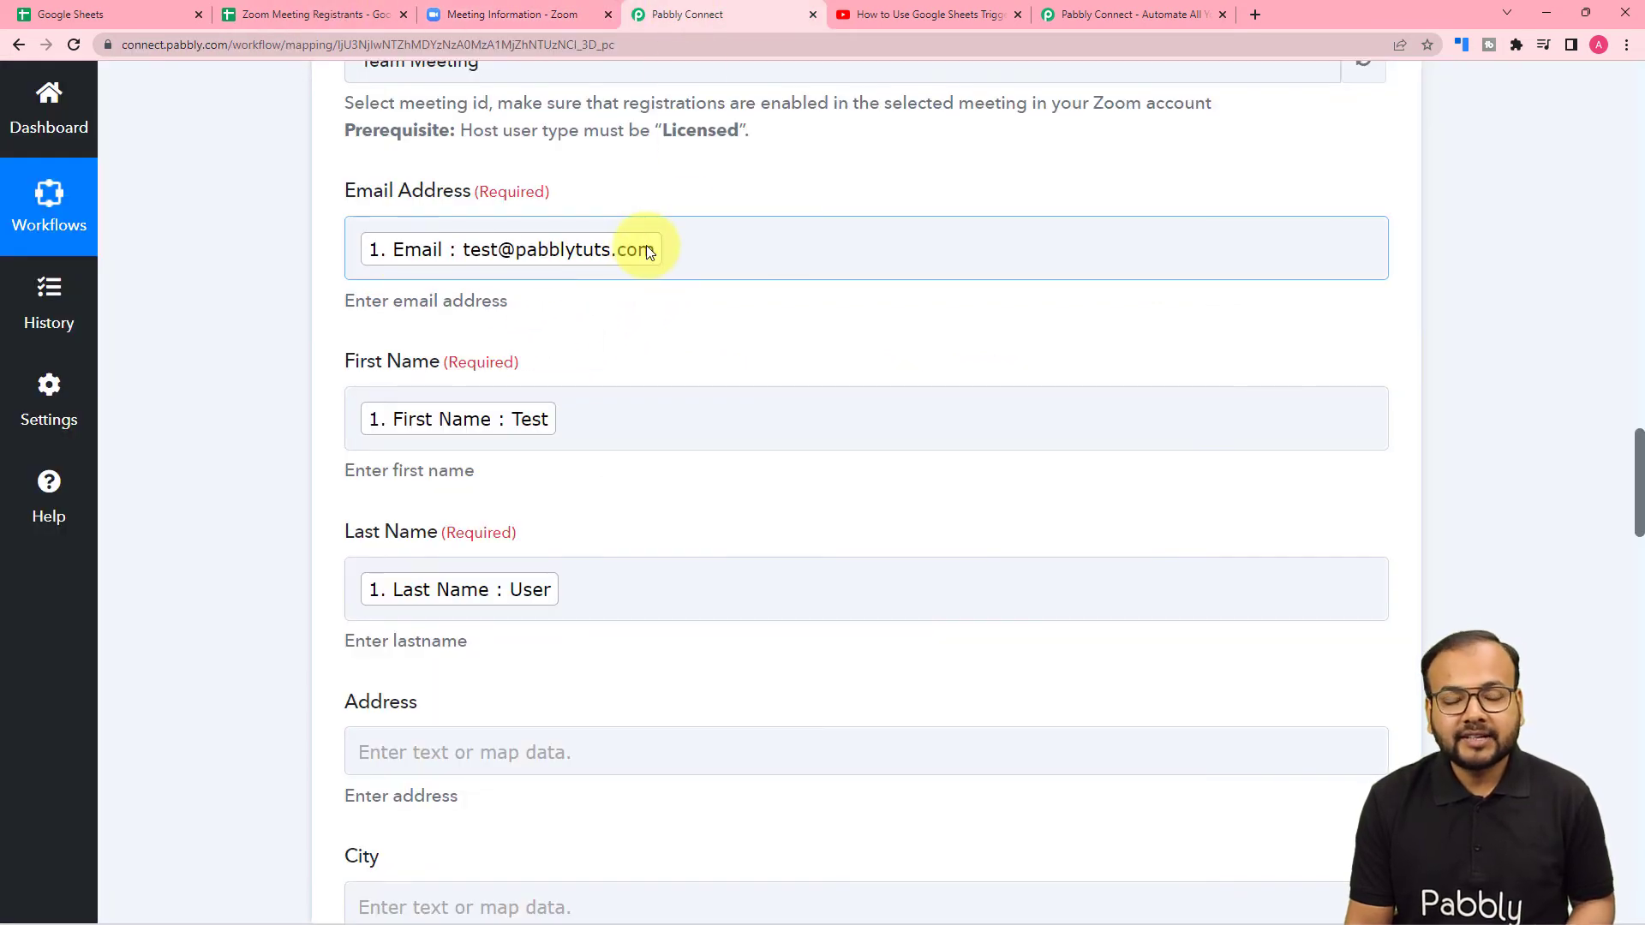
pyautogui.scroll(2, 292, 341)
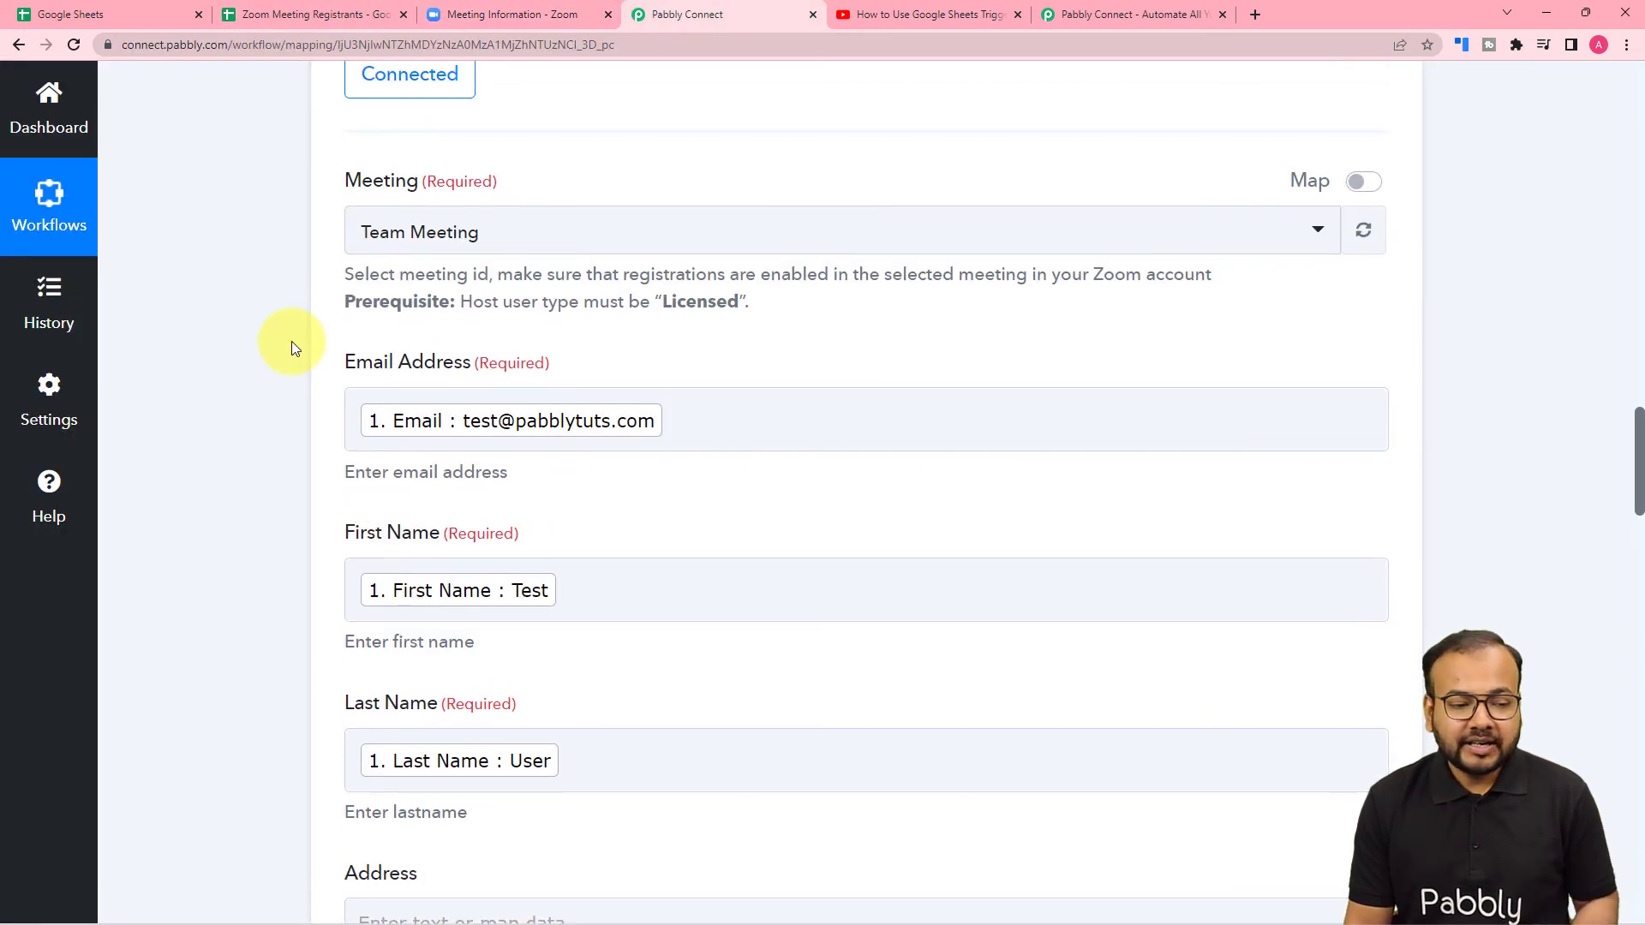
pyautogui.scroll(-18, 292, 341)
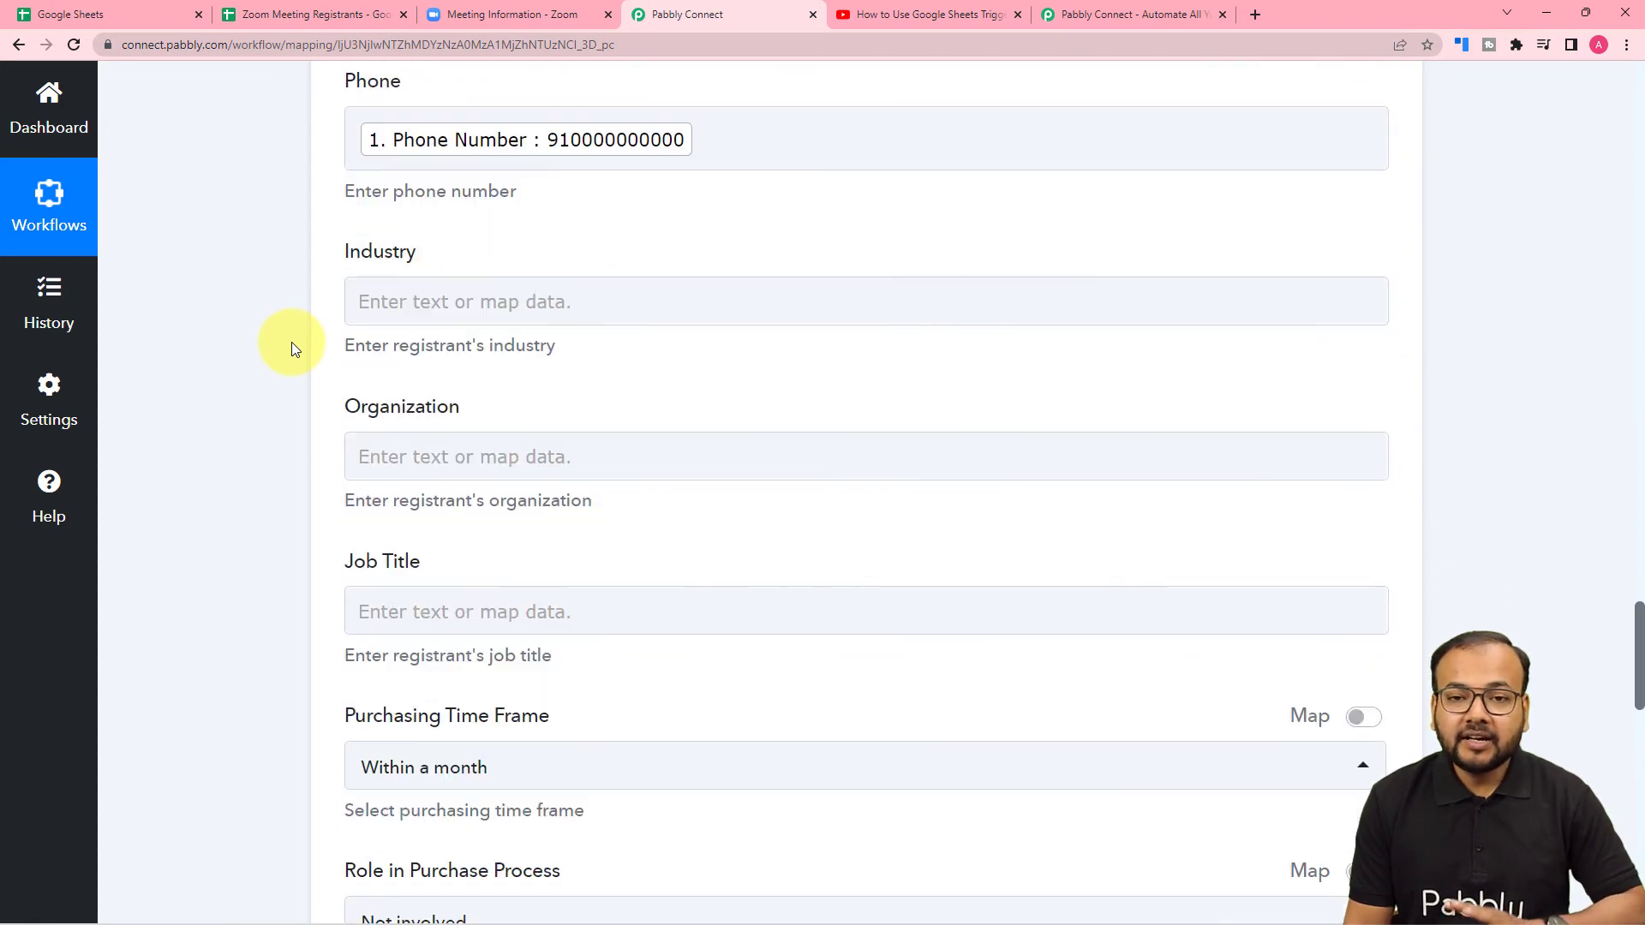
pyautogui.scroll(-15, 291, 342)
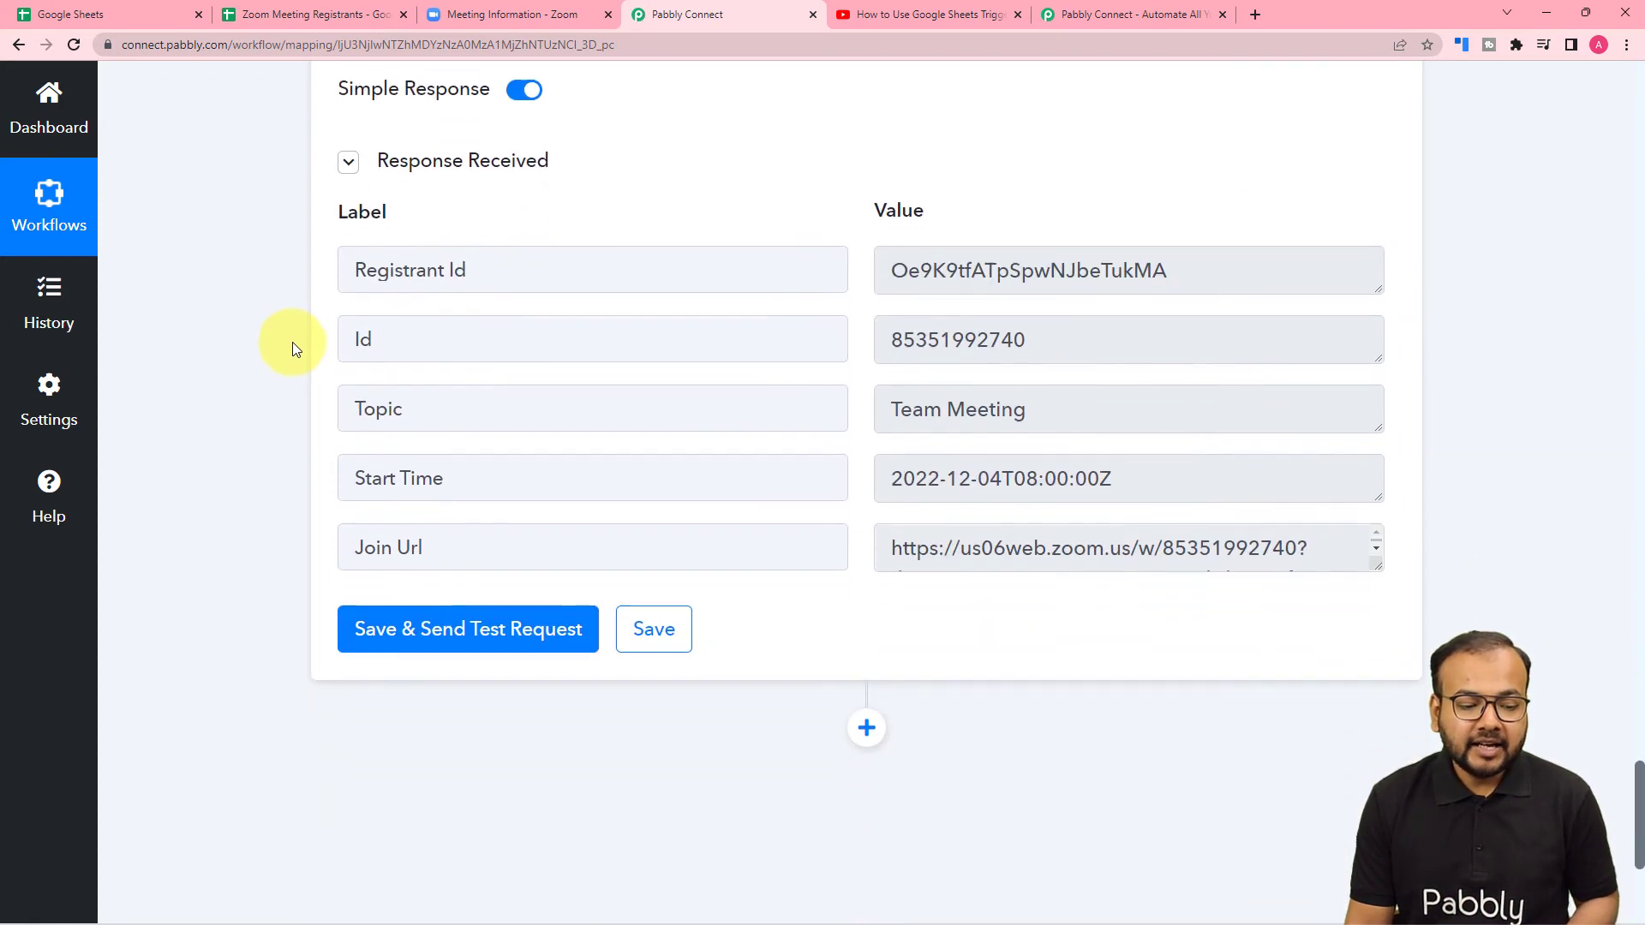
pyautogui.scroll(-2, 291, 342)
pyautogui.click(661, 459)
# Step: Collapse the Zoom Add Meeting Registrant action and the Google Sheets New or Updated Spreadsheet Row trigger to show the workflow overview
pyautogui.scroll(4, 1465, 445)
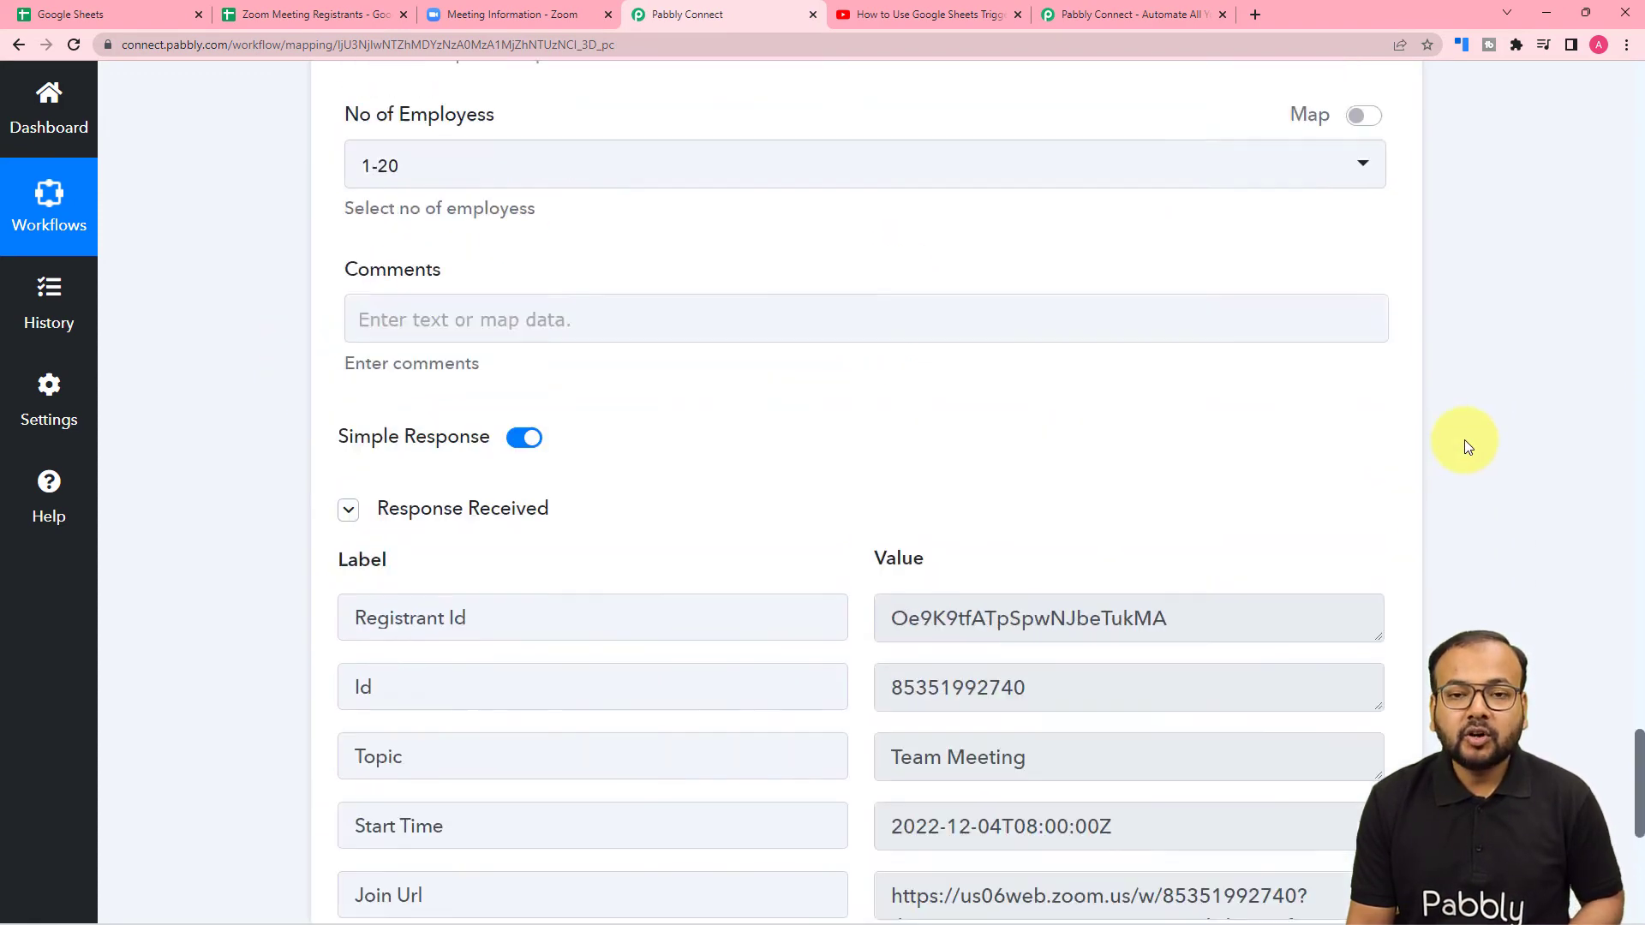
pyautogui.scroll(13, 1466, 442)
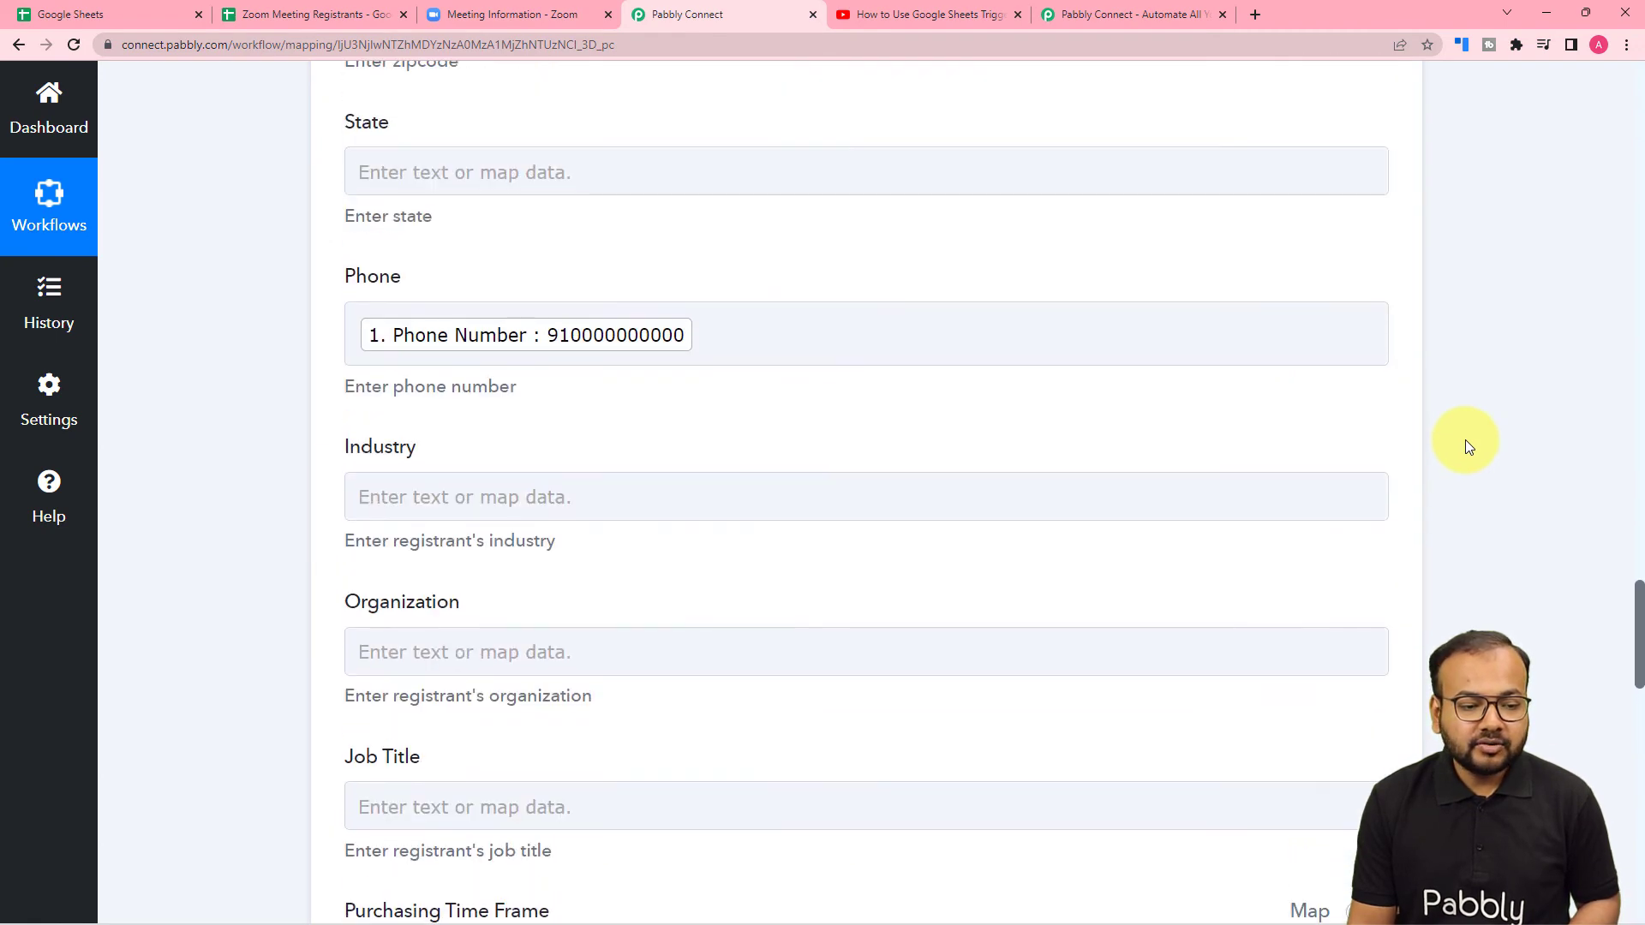
pyautogui.scroll(15, 1465, 440)
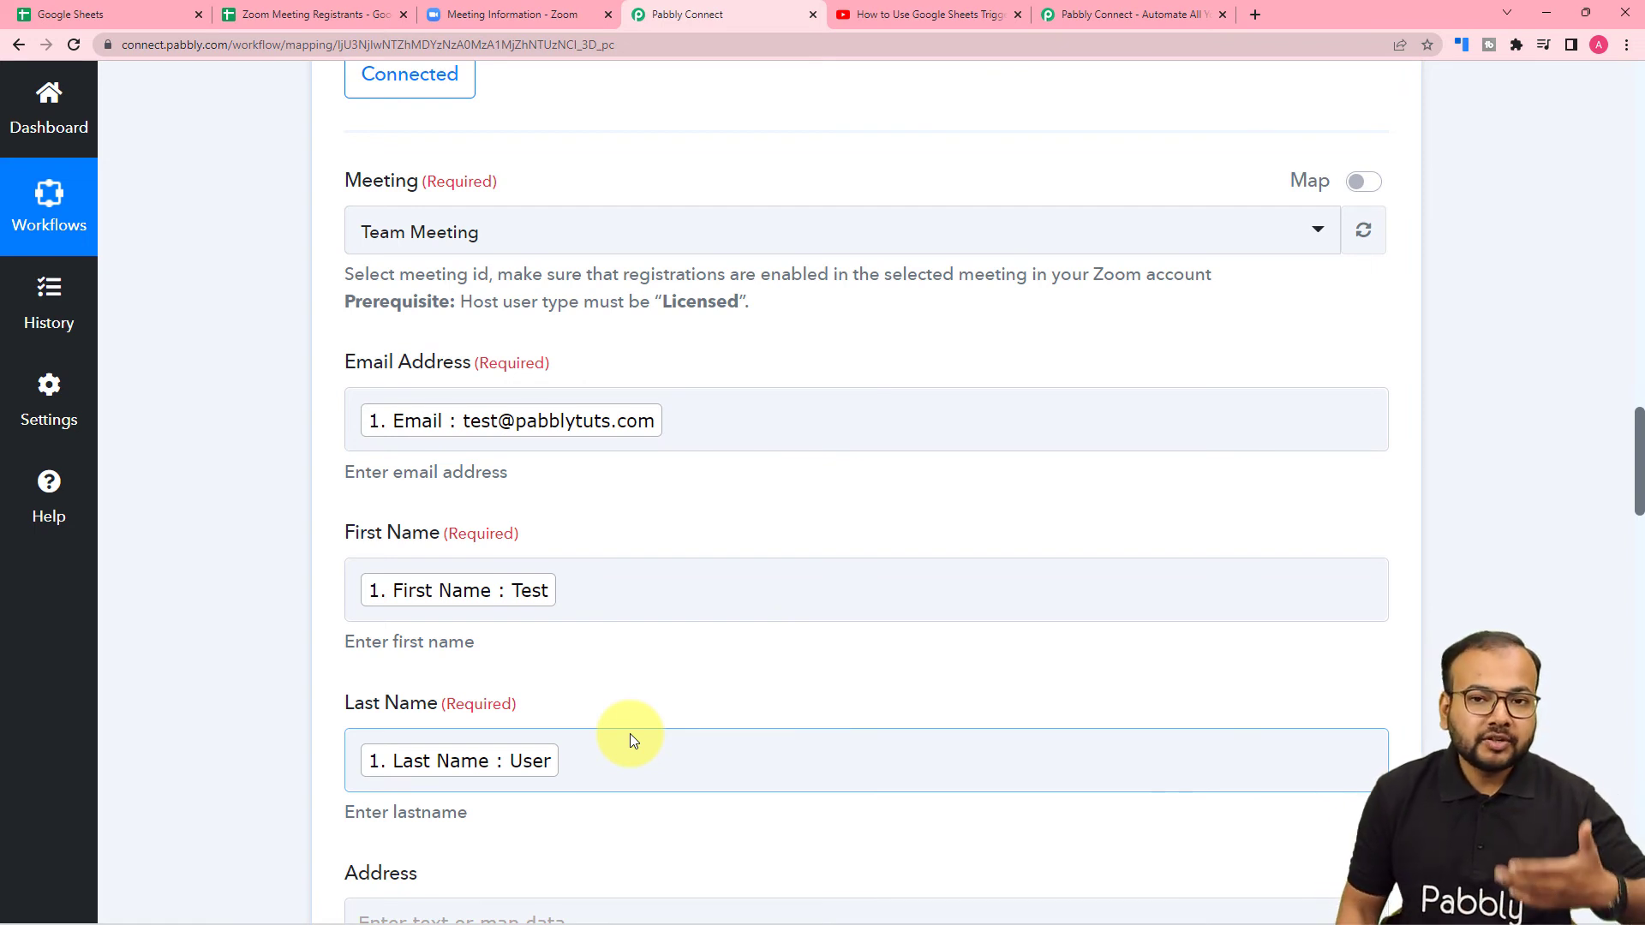
pyautogui.scroll(4, 631, 732)
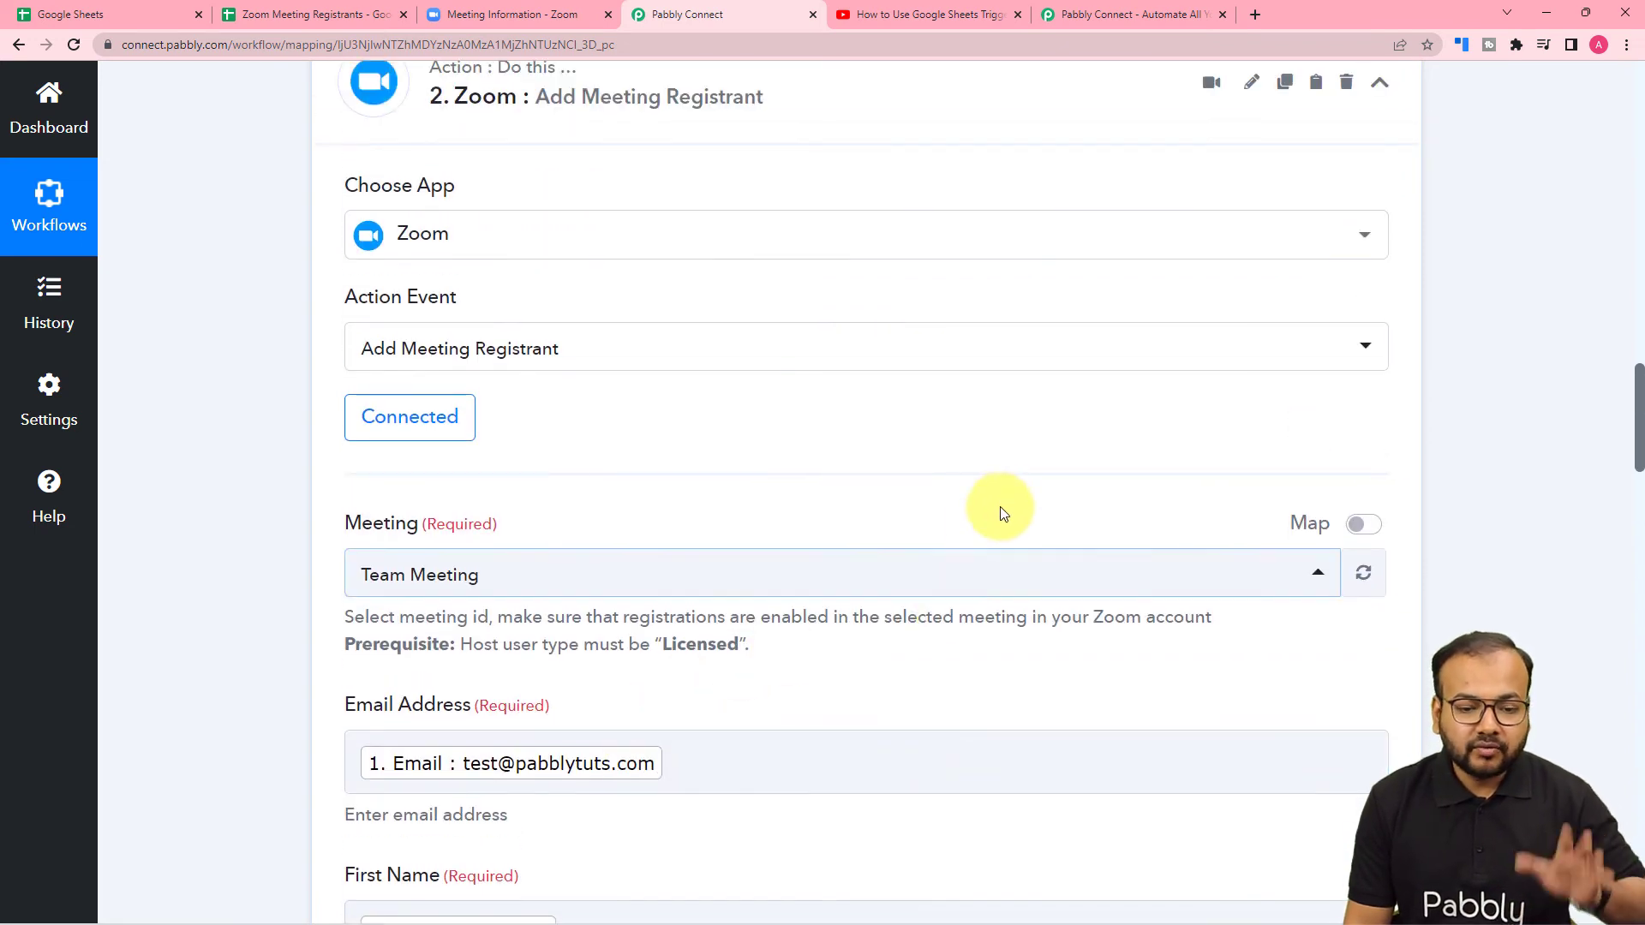
pyautogui.click(1381, 84)
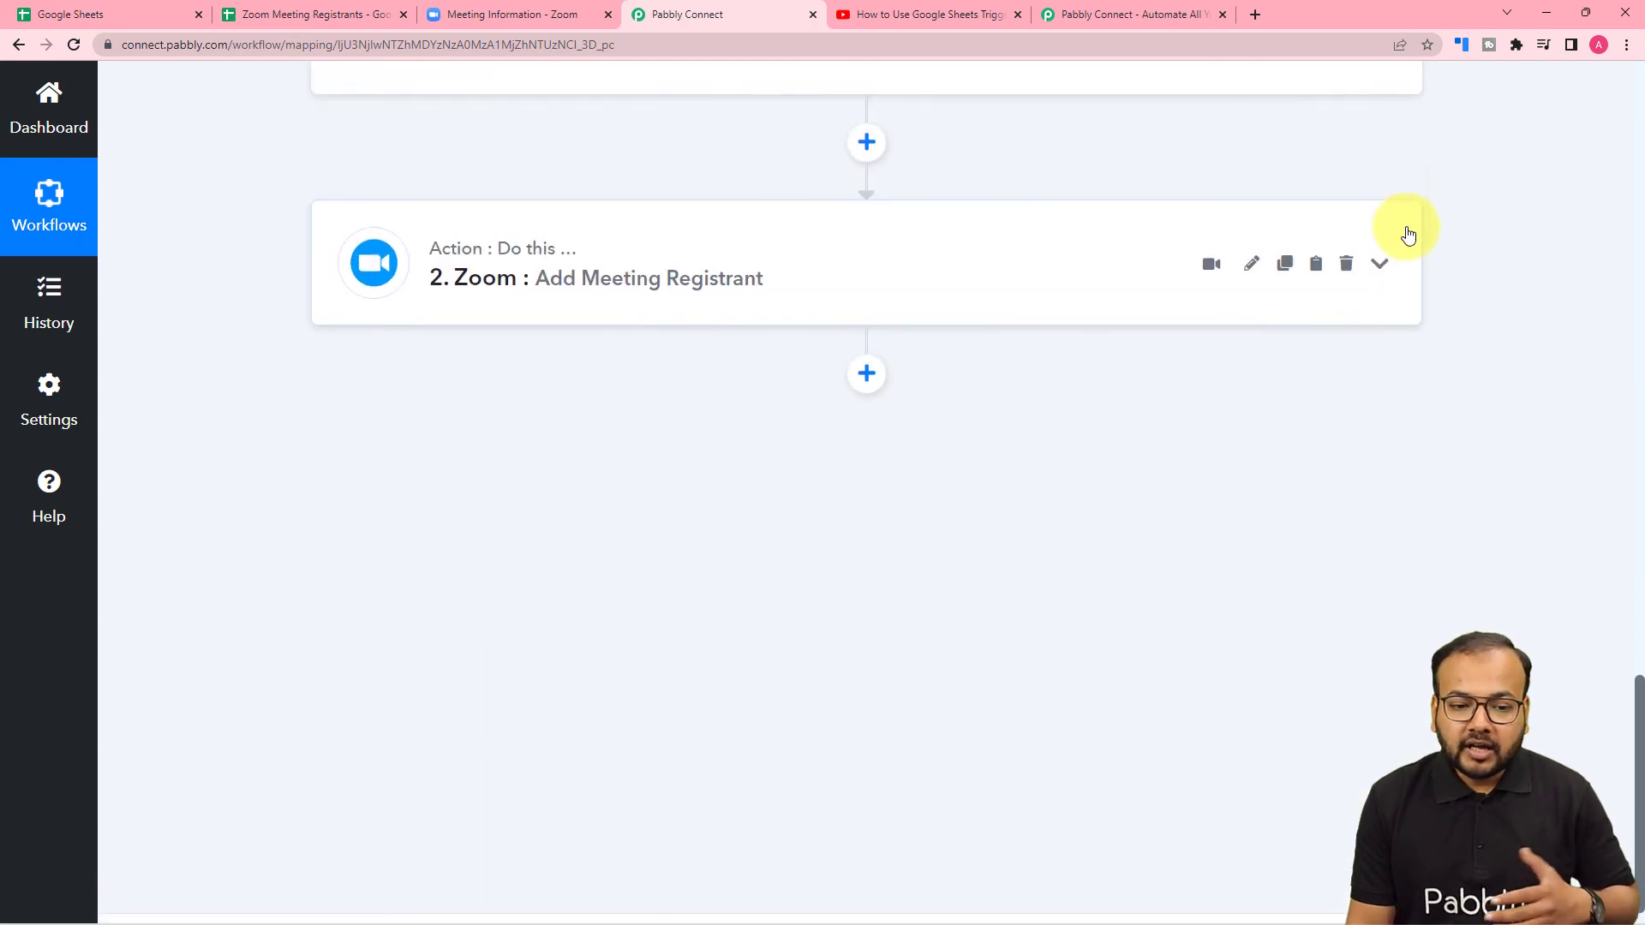
pyautogui.scroll(10, 1406, 254)
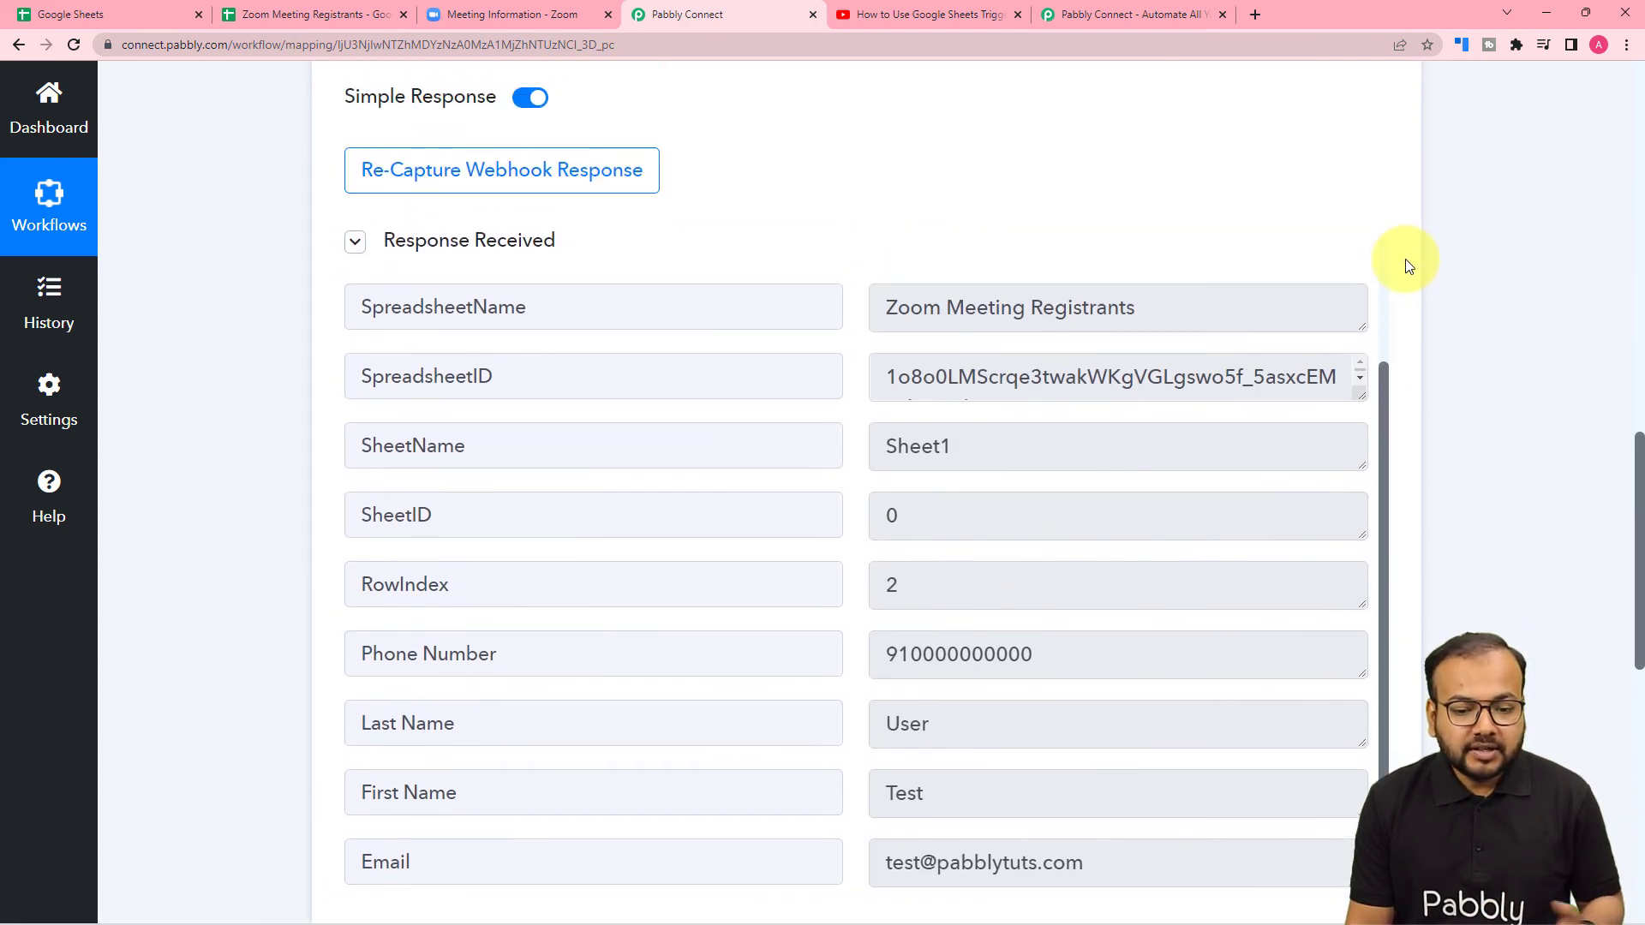
pyautogui.scroll(11, 1406, 257)
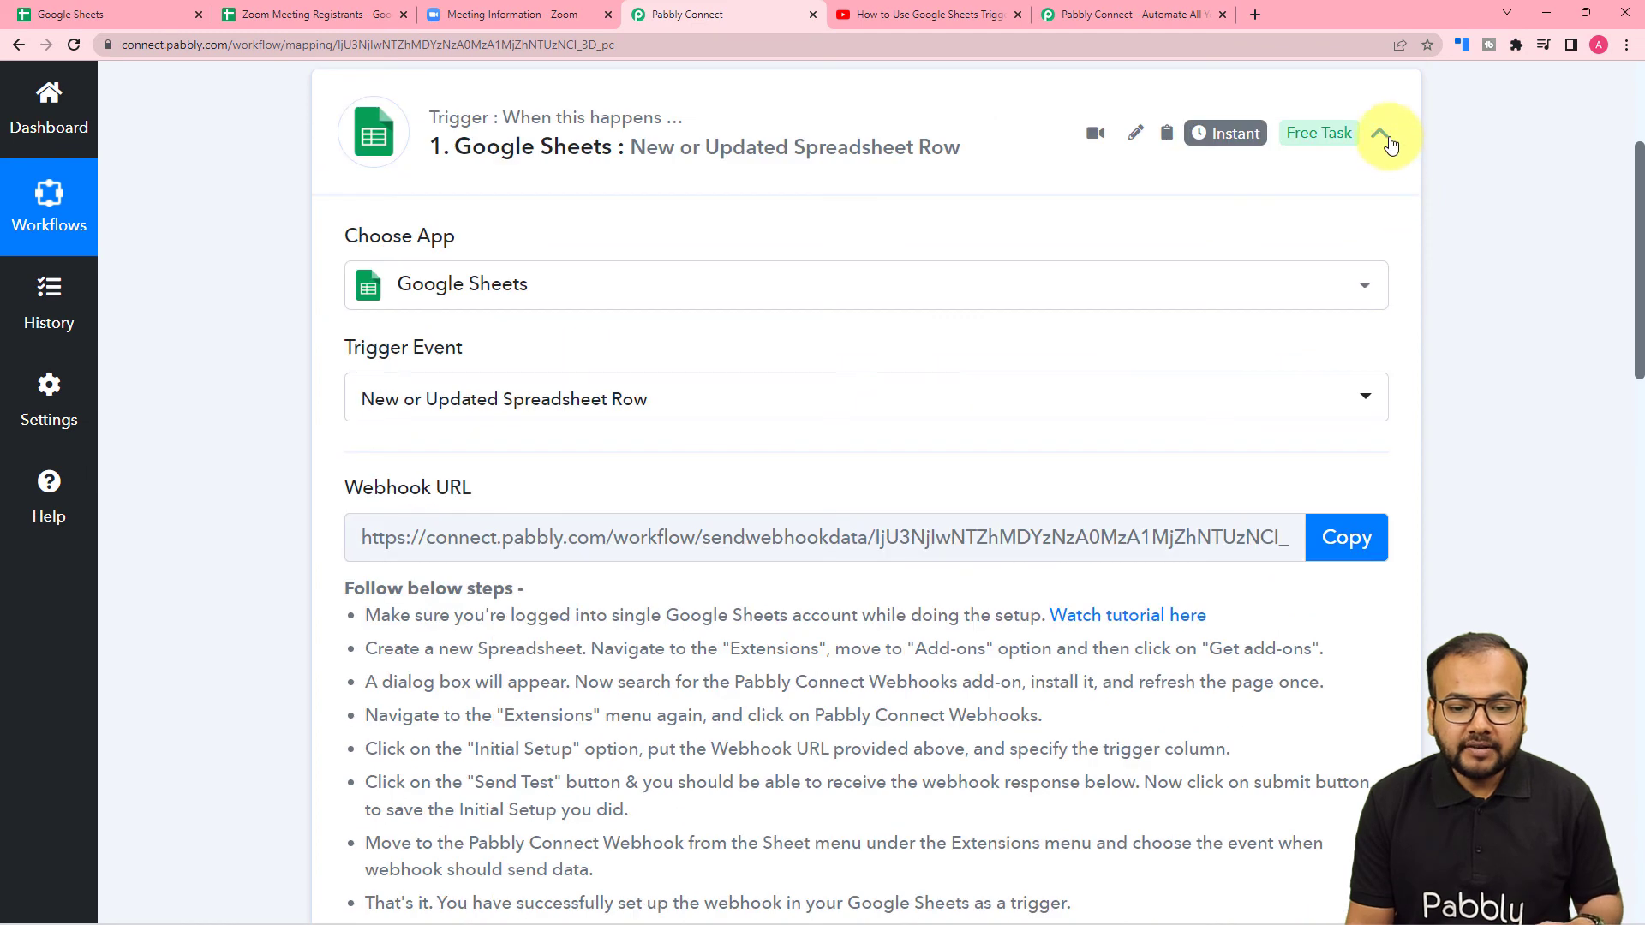
pyautogui.click(1381, 137)
pyautogui.scroll(4, 1242, 244)
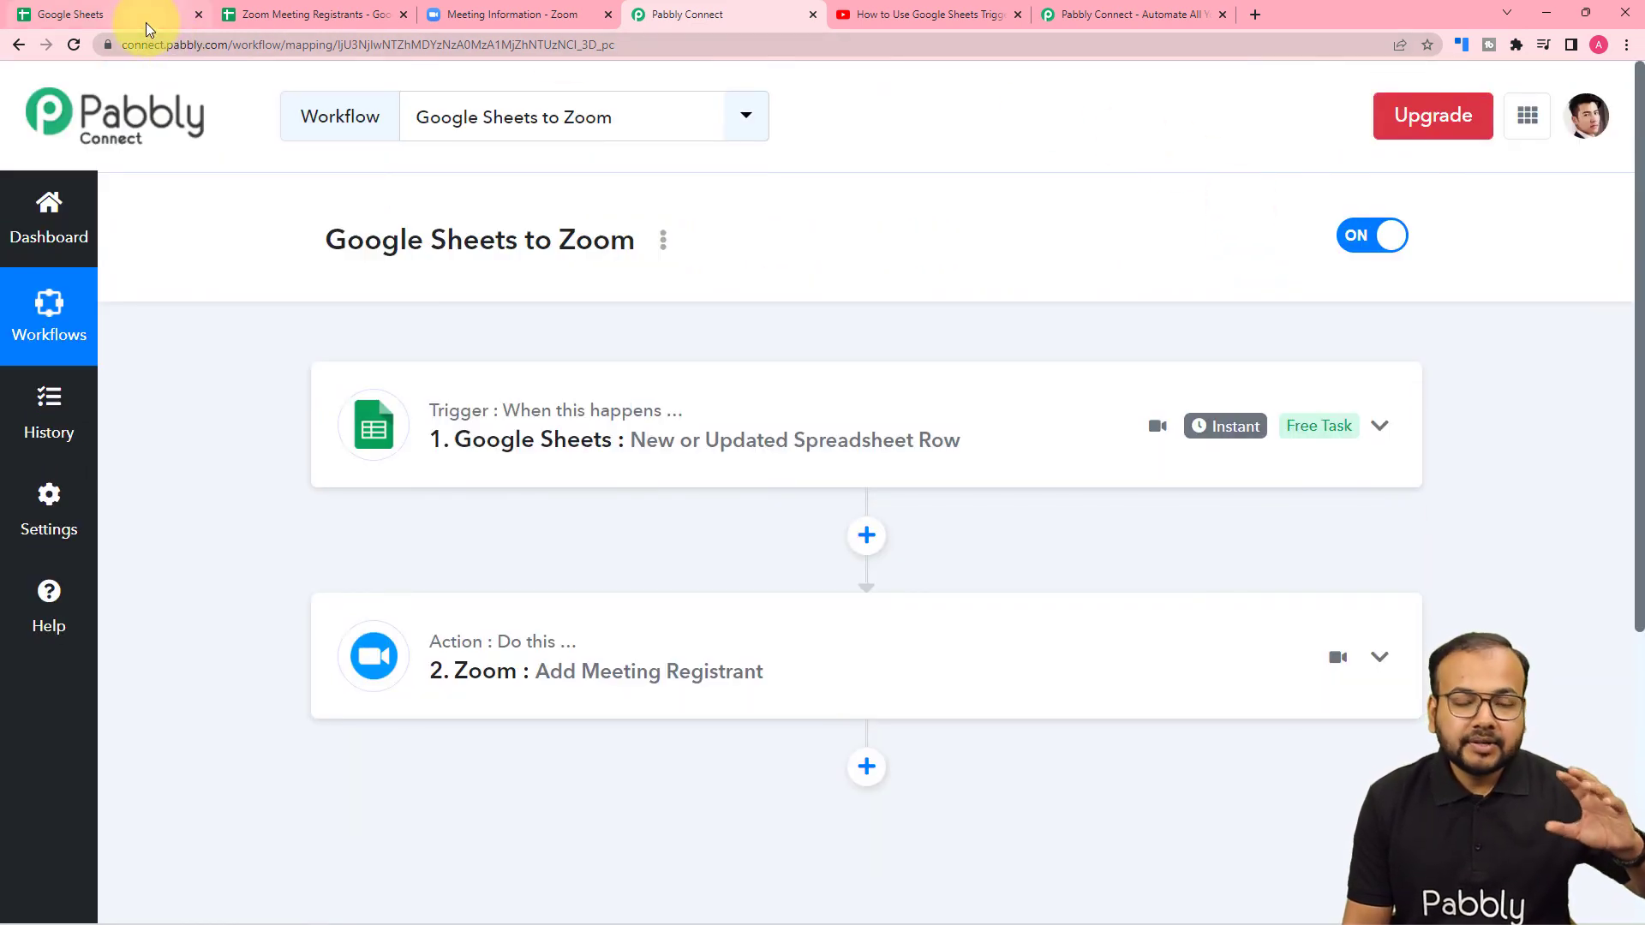
pyautogui.moveTo(149, 19)
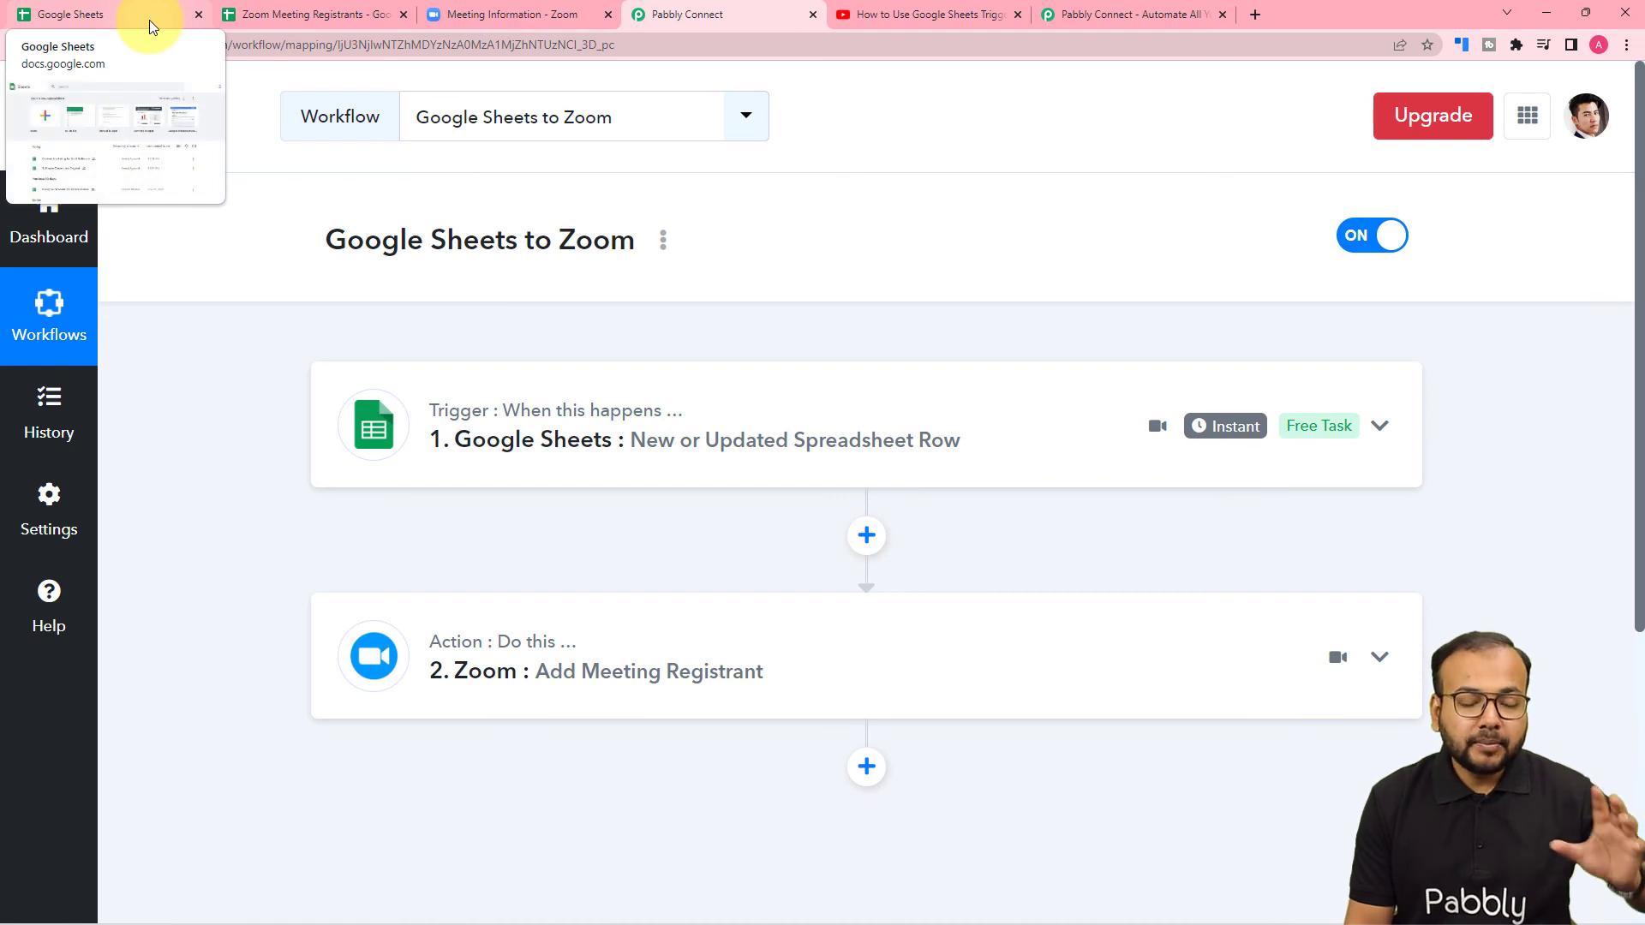